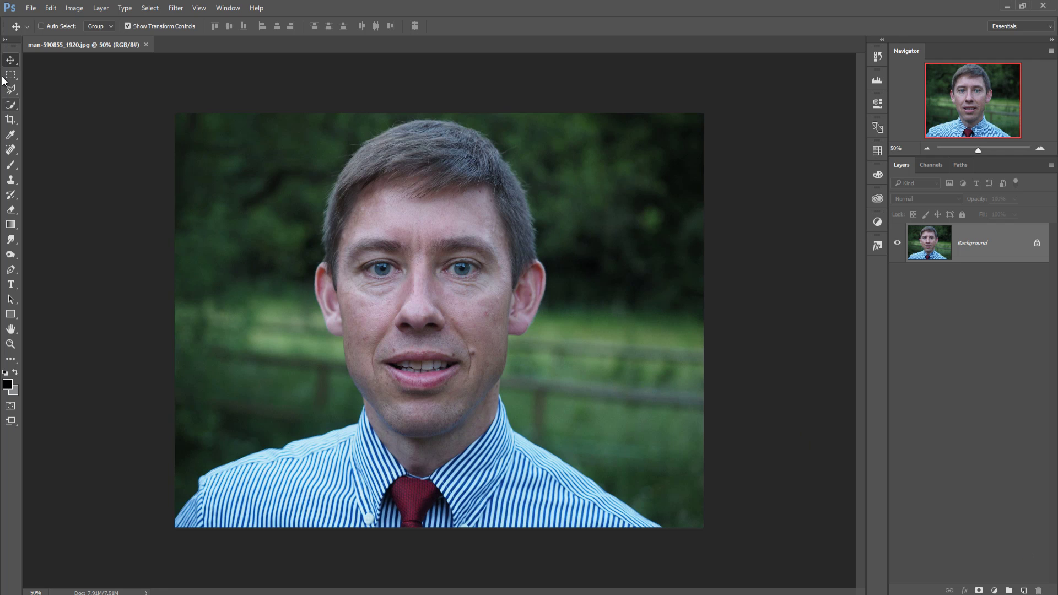
- Create a new white 1280 × 720 document
{"action": "left_click", "coordinate": [30, 8]}
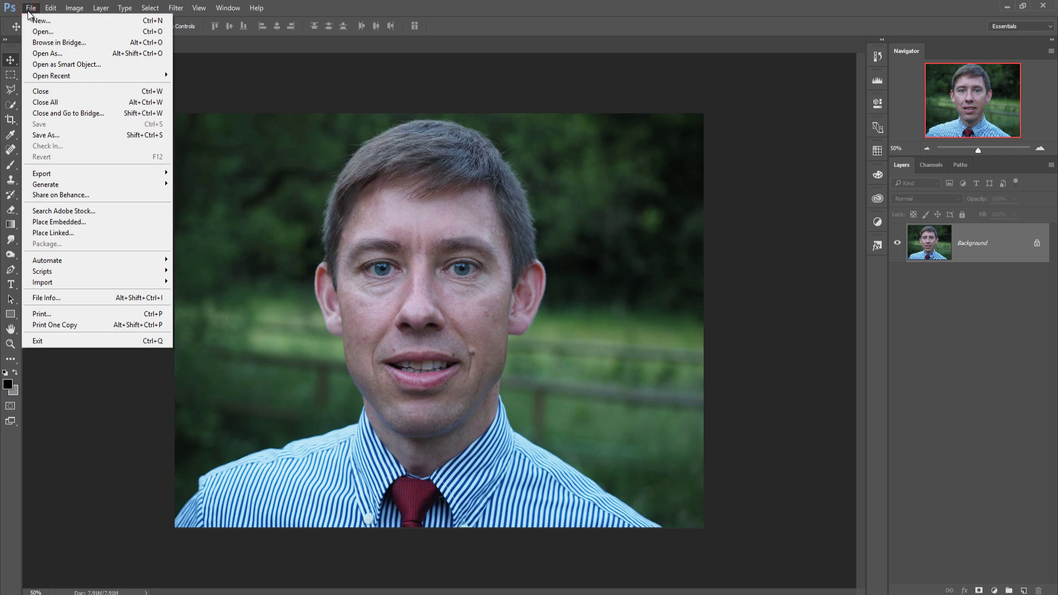
{"action": "left_click", "coordinate": [31, 21]}
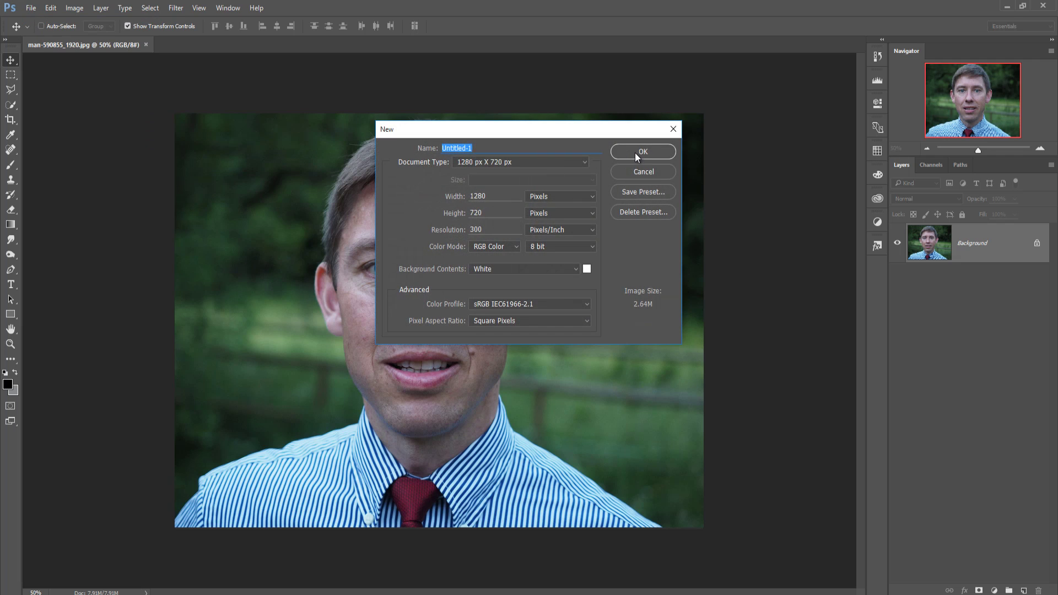
{"action": "left_click", "coordinate": [637, 154]}
- Crop the left side off the white canvas to make it roughly square
{"action": "left_click", "coordinate": [10, 119]}
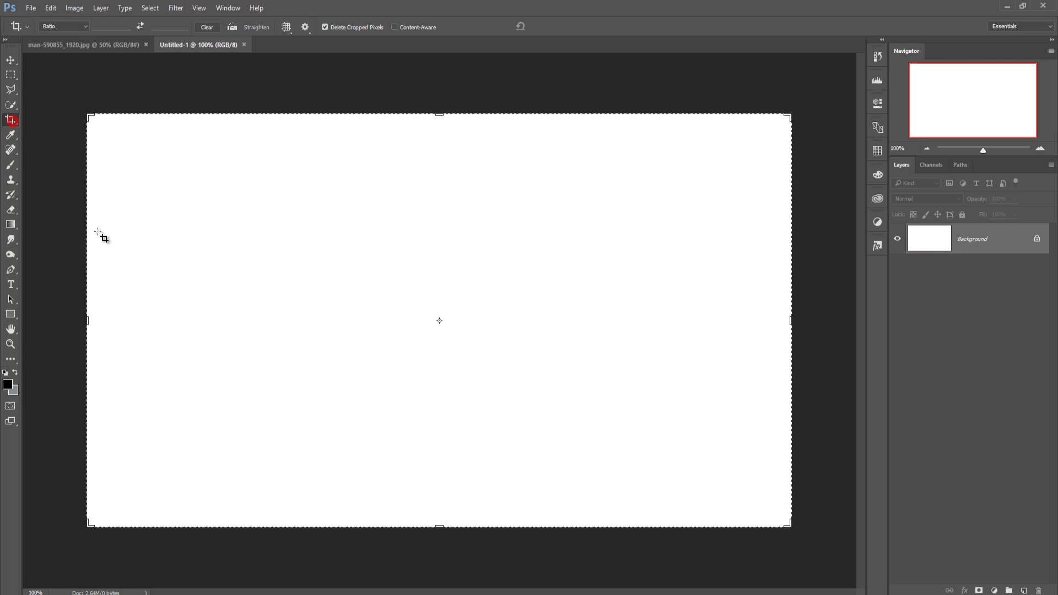
{"action": "mouse_move", "coordinate": [86, 322]}
{"action": "left_mouse_down"}
{"action": "mouse_move", "coordinate": [211, 342]}
{"action": "mouse_move", "coordinate": [224, 359]}
{"action": "left_mouse_up"}
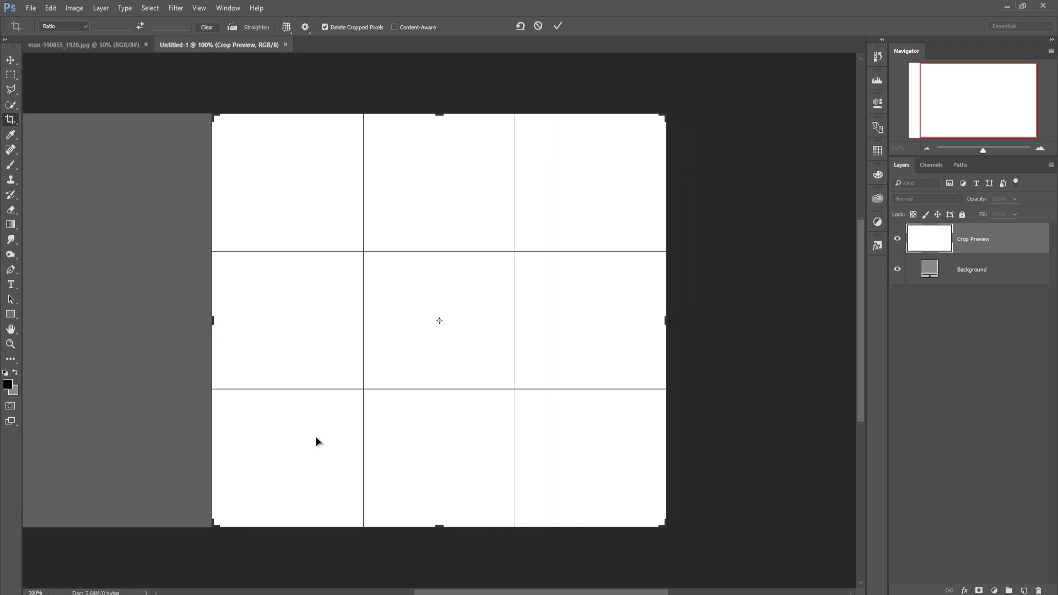
{"action": "scroll", "coordinate": [516, 593], "scroll_direction": "left", "scroll_amount": 2}
{"action": "scroll", "coordinate": [515, 587], "scroll_direction": "left", "scroll_amount": 2}
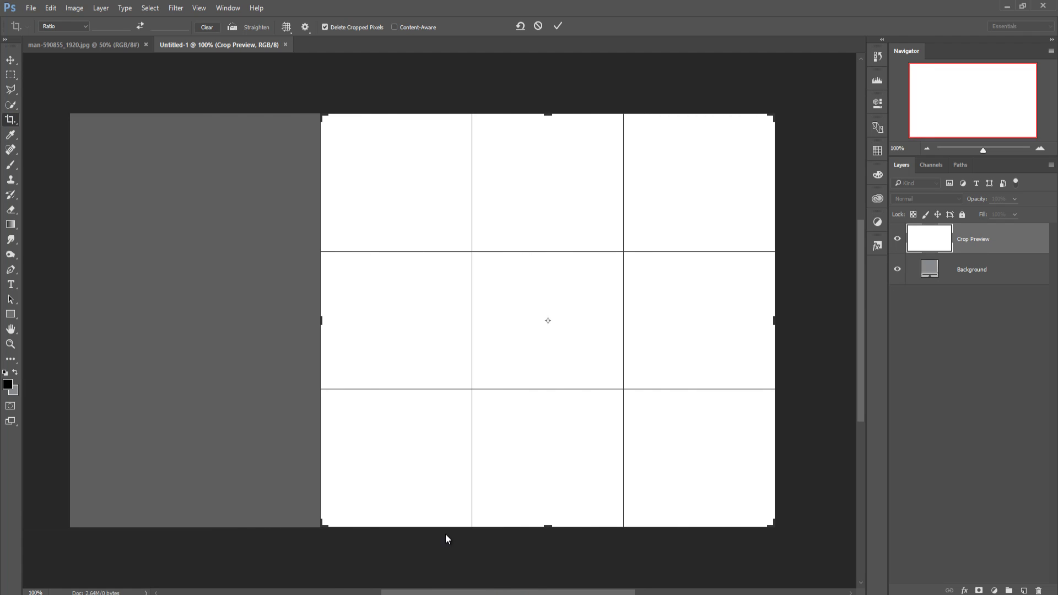
{"action": "mouse_move", "coordinate": [324, 322]}
{"action": "left_mouse_down"}
{"action": "mouse_move", "coordinate": [344, 322]}
{"action": "mouse_move", "coordinate": [337, 351]}
{"action": "left_mouse_up"}
{"action": "left_click", "coordinate": [557, 28]}
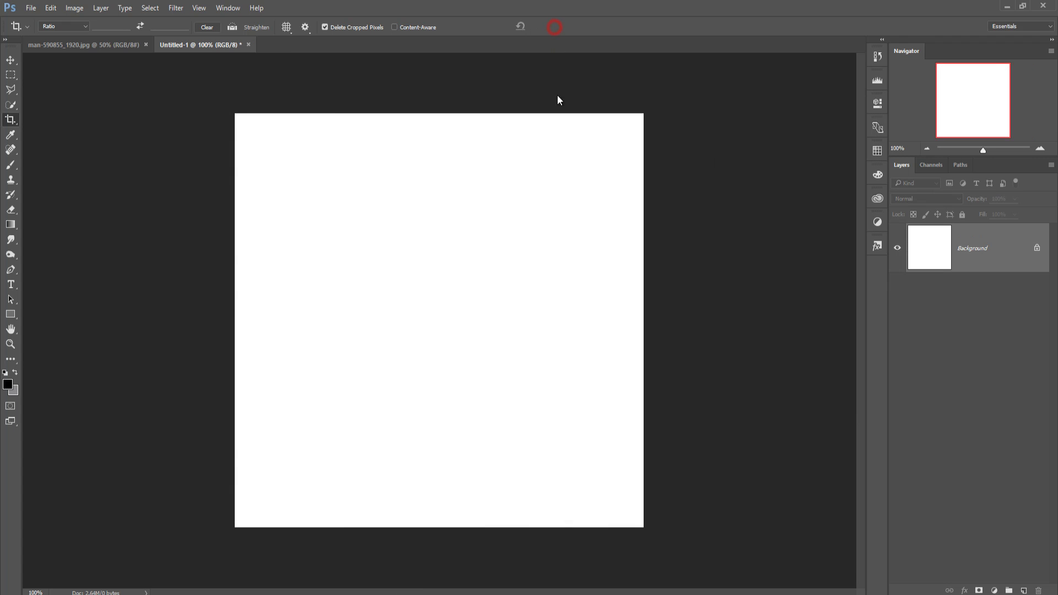
{"action": "left_click", "coordinate": [11, 59]}
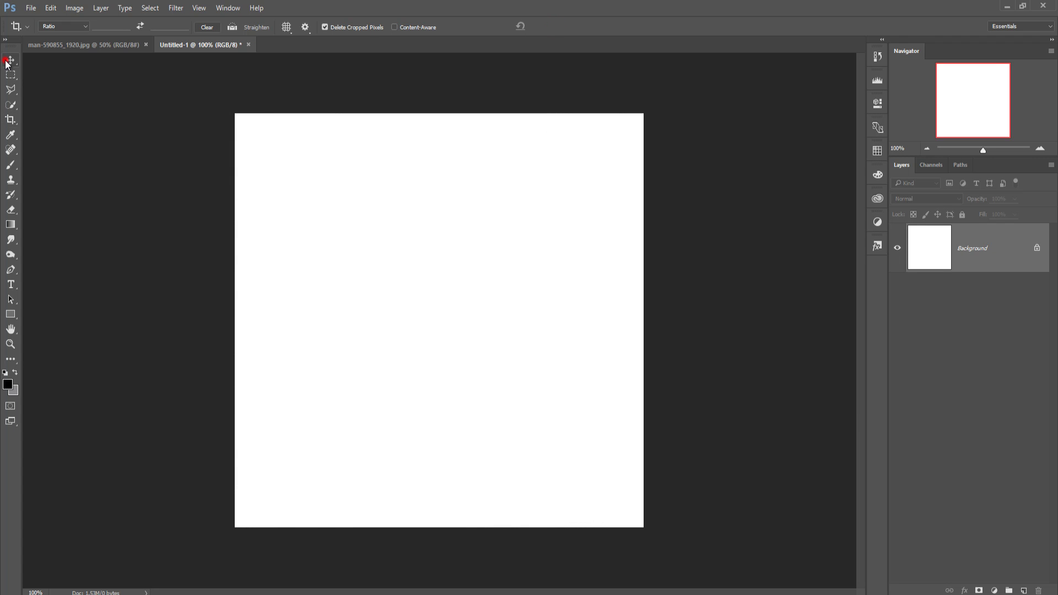
- In man-590855_1920.jpg, quick-select the man's head, neck and shirt apart from the green background
{"action": "left_click", "coordinate": [91, 46]}
{"action": "left_click", "coordinate": [11, 105]}
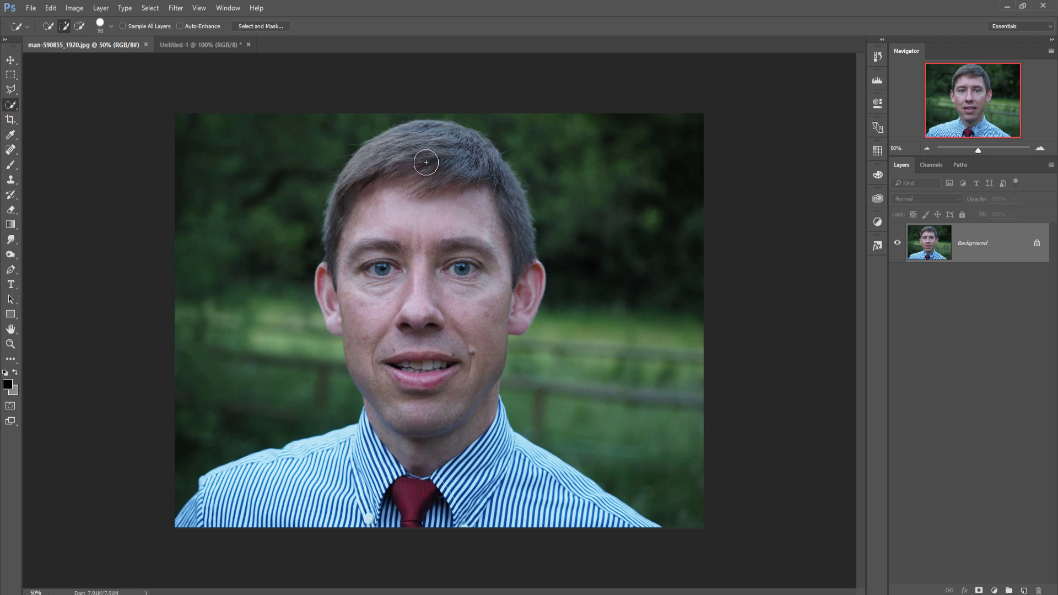
{"action": "mouse_move", "coordinate": [436, 138]}
{"action": "left_mouse_down"}
{"action": "mouse_move", "coordinate": [340, 292]}
{"action": "mouse_move", "coordinate": [405, 430]}
{"action": "mouse_move", "coordinate": [213, 500]}
{"action": "mouse_move", "coordinate": [276, 509]}
{"action": "mouse_move", "coordinate": [413, 499]}
{"action": "mouse_move", "coordinate": [465, 473]}
{"action": "mouse_move", "coordinate": [477, 450]}
{"action": "mouse_move", "coordinate": [546, 479]}
{"action": "mouse_move", "coordinate": [520, 455]}
{"action": "mouse_move", "coordinate": [546, 488]}
{"action": "mouse_move", "coordinate": [612, 513]}
{"action": "mouse_move", "coordinate": [496, 525]}
{"action": "mouse_move", "coordinate": [449, 515]}
{"action": "left_mouse_up"}
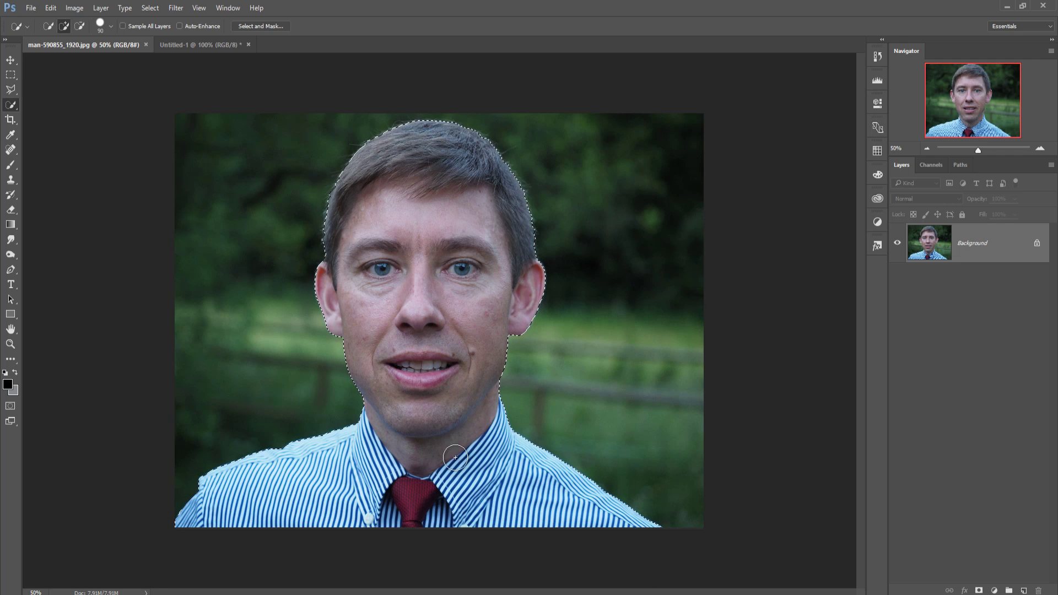
{"action": "left_click", "coordinate": [10, 60]}
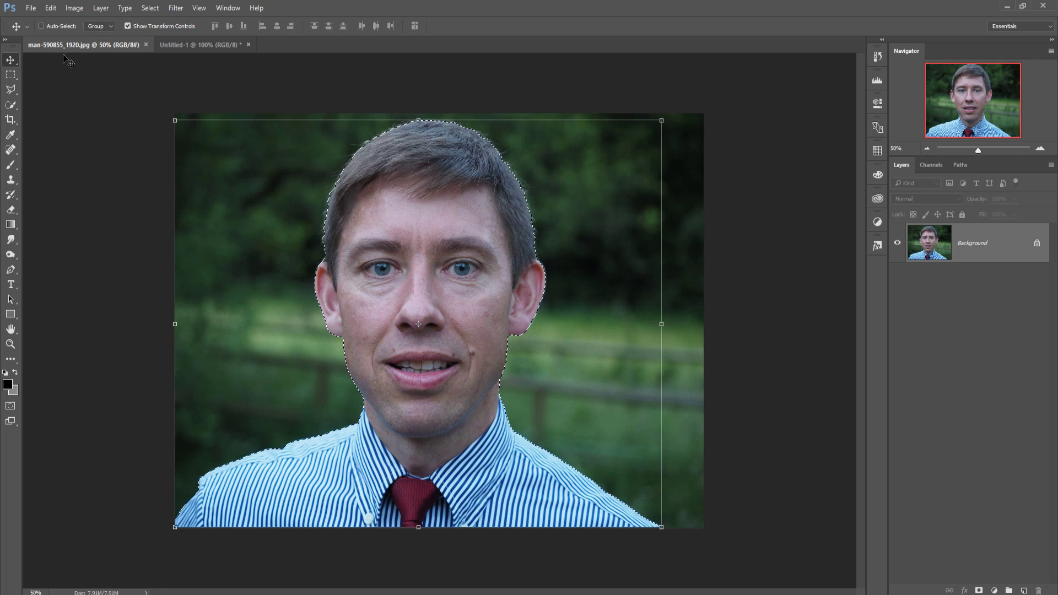
- Drag the selected man onto the Untitled-1 canvas as a new layer and close the photo
{"action": "left_click_drag", "start_coordinate": [71, 45], "coordinate": [515, 125]}
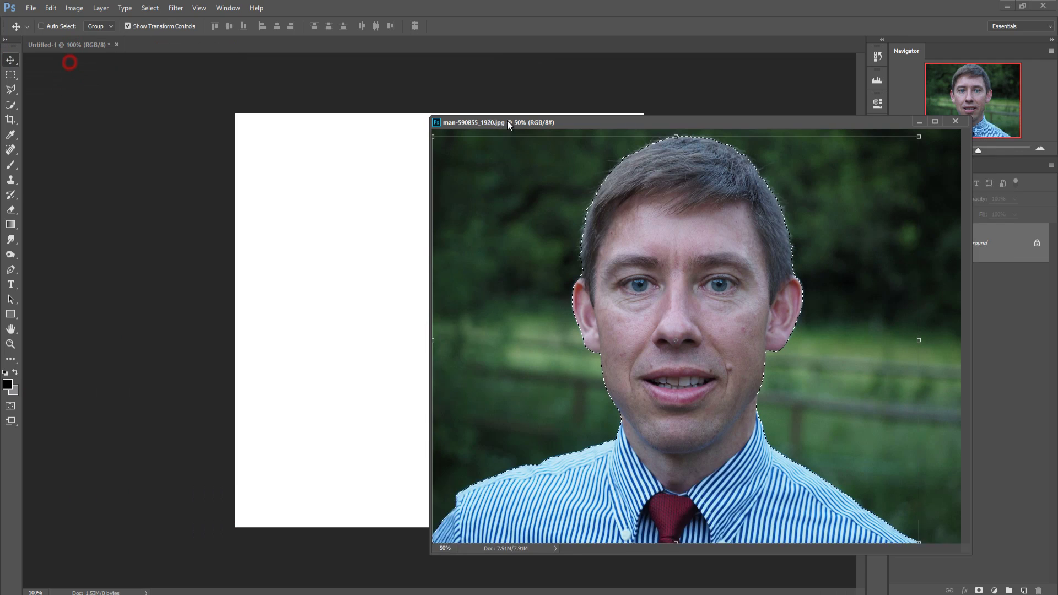
{"action": "left_click_drag", "start_coordinate": [736, 220], "coordinate": [405, 229]}
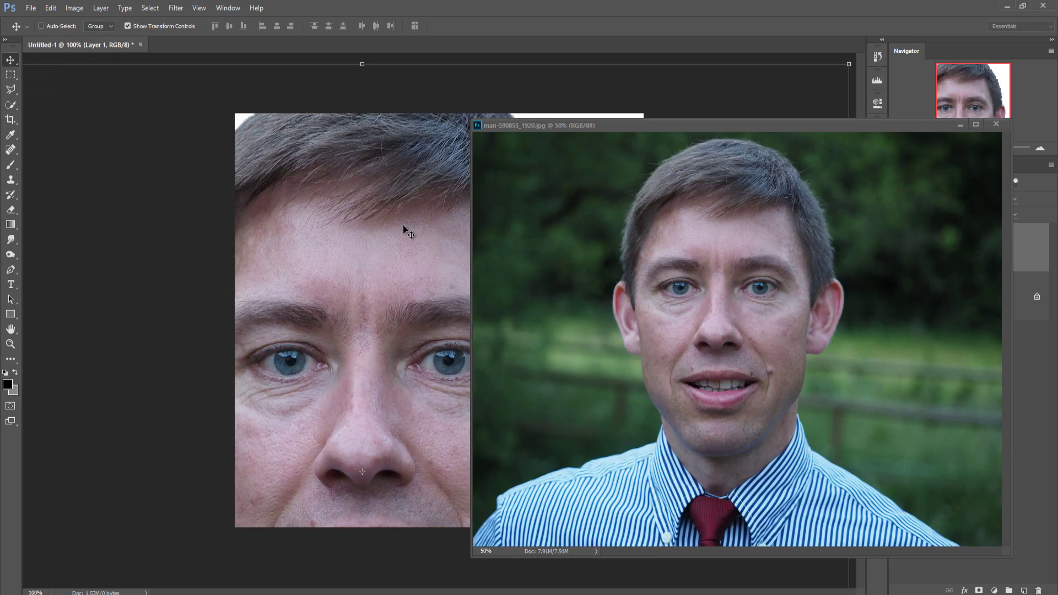
{"action": "left_click", "coordinate": [962, 124]}
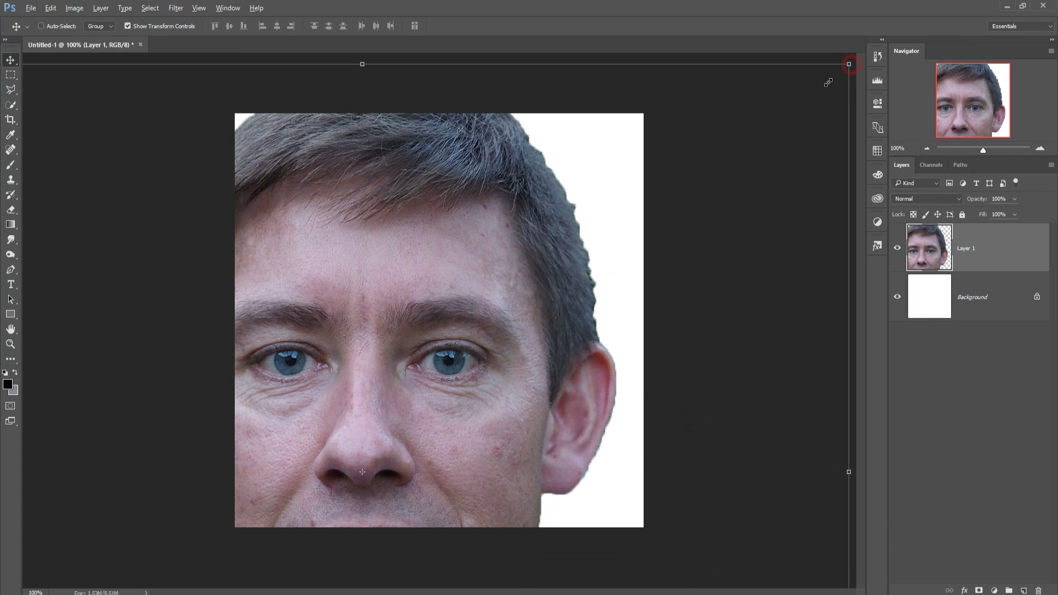
- Scale the portrait layer to about 46.8%, tilt it about -2.66° and center it low on the canvas
{"action": "left_click_drag", "start_coordinate": [850, 65], "coordinate": [626, 330]}
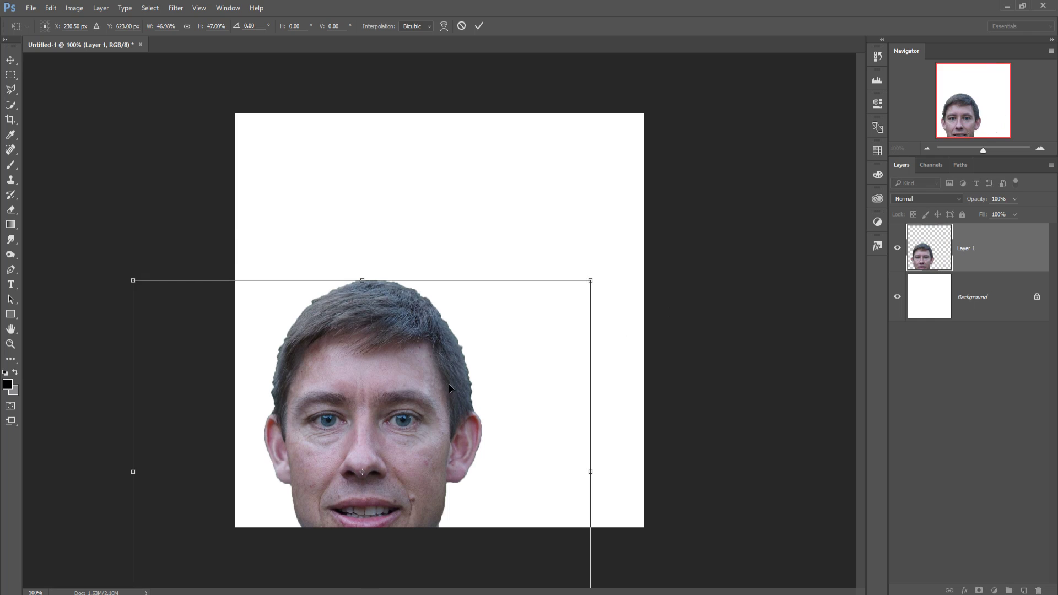
{"action": "left_click_drag", "start_coordinate": [448, 383], "coordinate": [521, 254]}
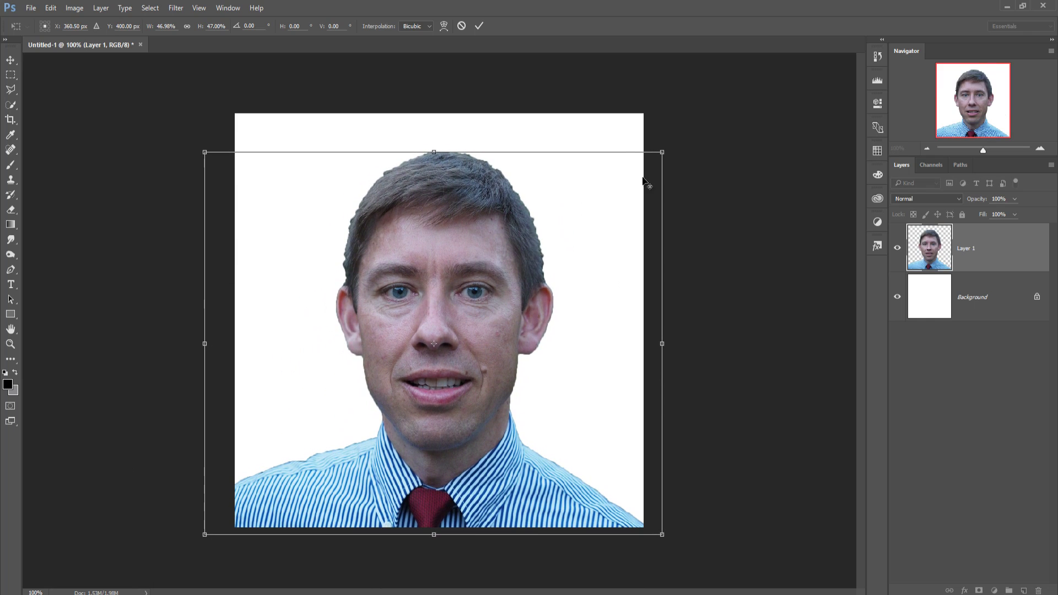
{"action": "mouse_move", "coordinate": [662, 152]}
{"action": "left_mouse_down"}
{"action": "mouse_move", "coordinate": [675, 142]}
{"action": "mouse_move", "coordinate": [665, 187]}
{"action": "mouse_move", "coordinate": [672, 181]}
{"action": "left_mouse_up"}
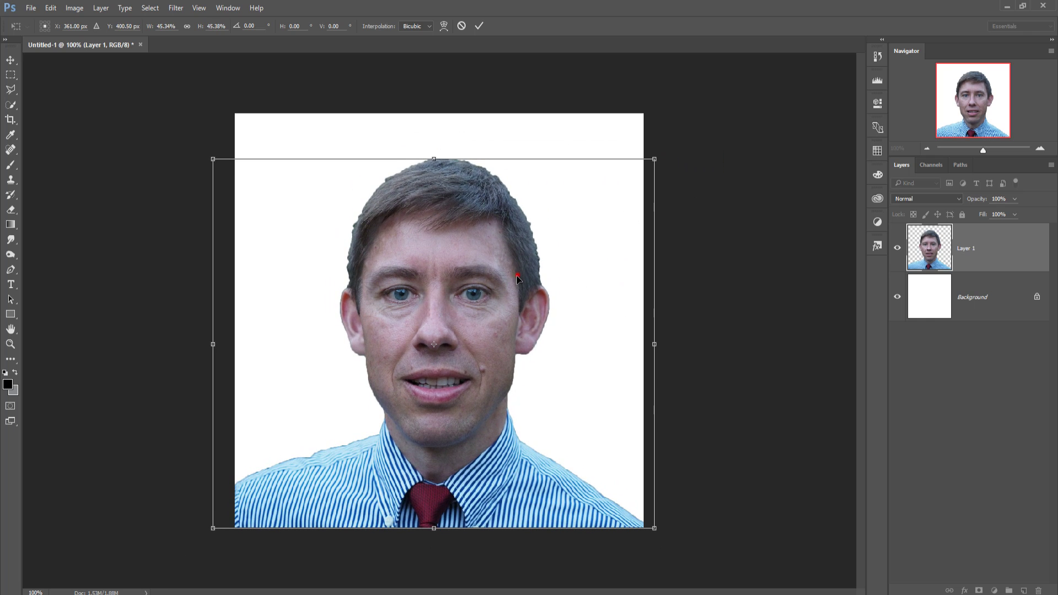
{"action": "left_click_drag", "start_coordinate": [517, 275], "coordinate": [514, 299]}
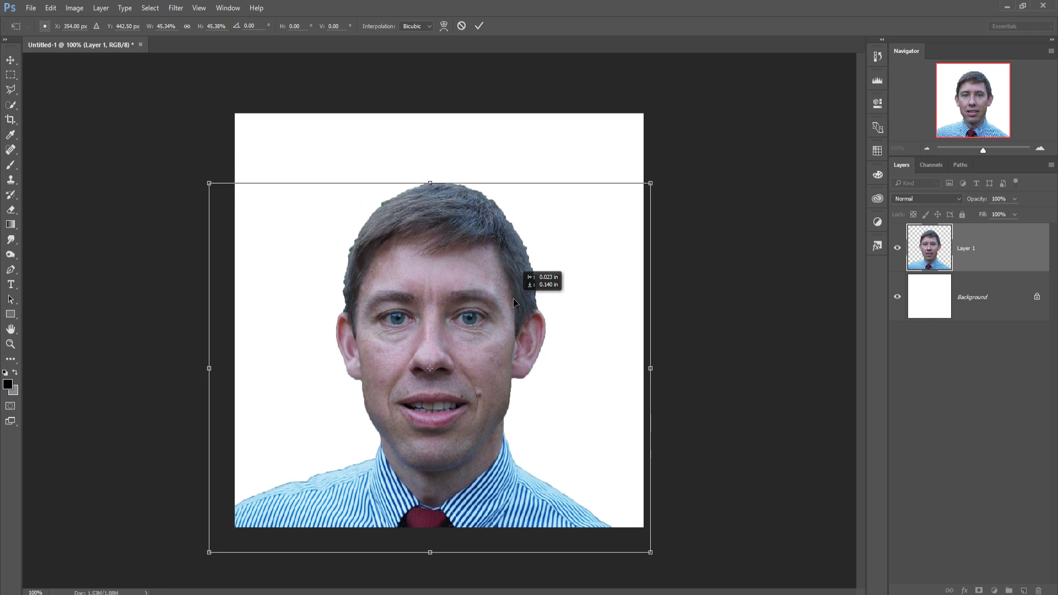
{"action": "left_click_drag", "start_coordinate": [671, 168], "coordinate": [668, 156]}
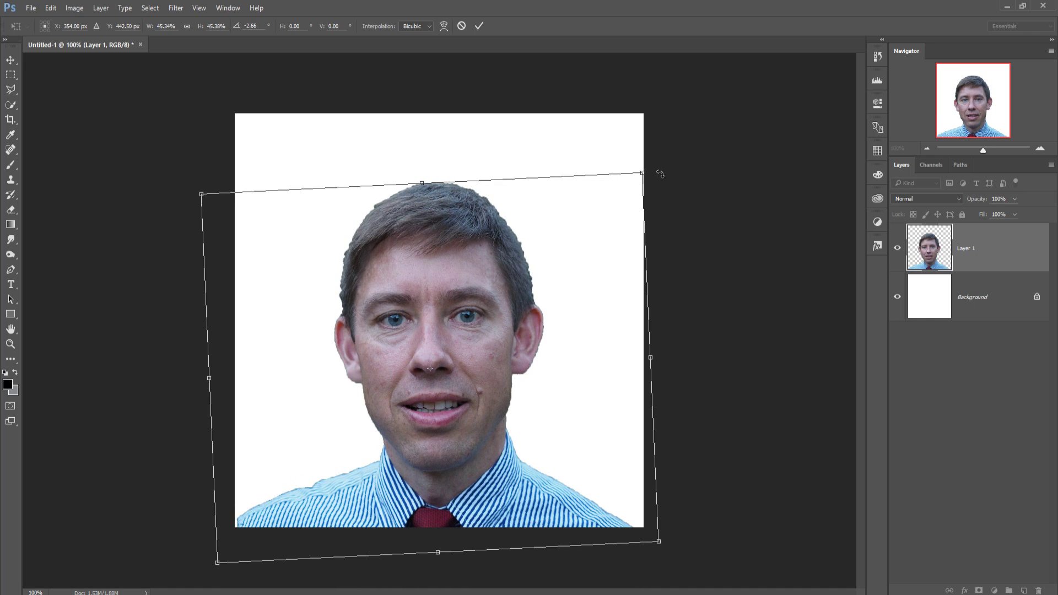
{"action": "left_click_drag", "start_coordinate": [644, 172], "coordinate": [649, 165]}
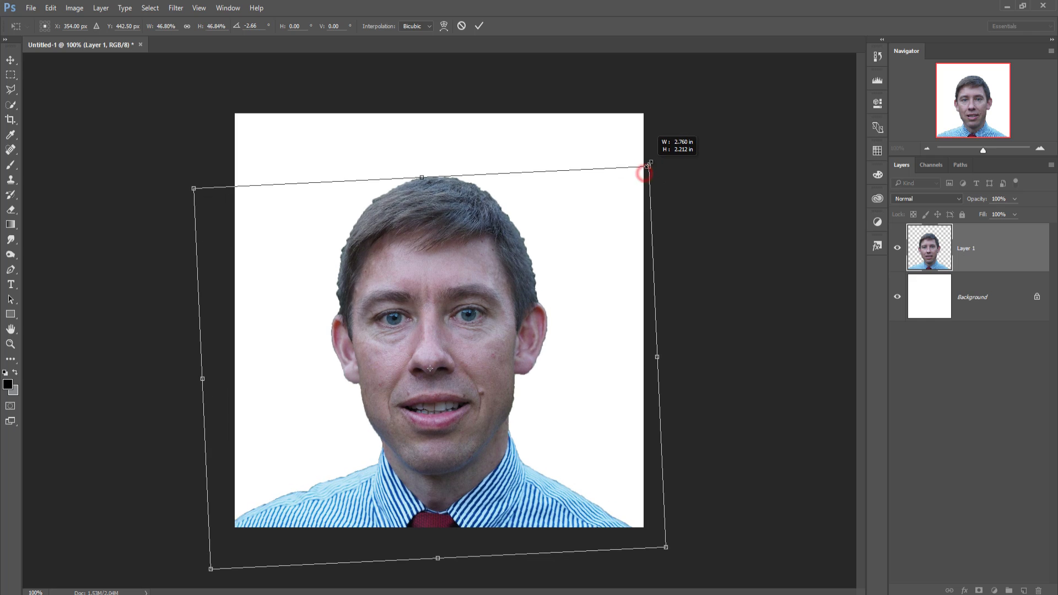
{"action": "left_click", "coordinate": [477, 26]}
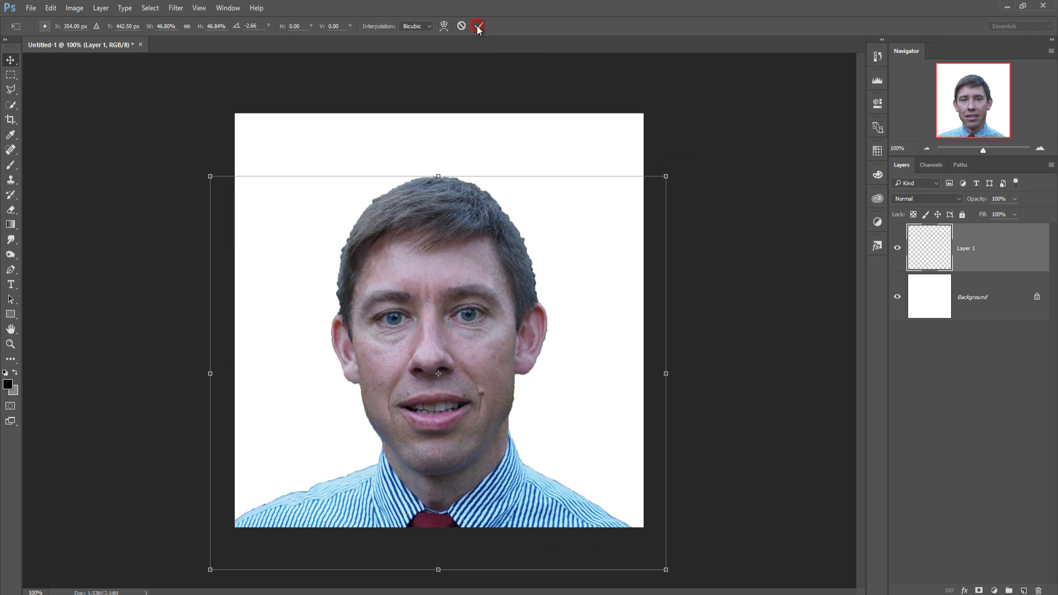
{"action": "left_click", "coordinate": [430, 286]}
- Duplicate Layer 1 as Layer 1 copy
{"action": "left_click", "coordinate": [993, 240]}
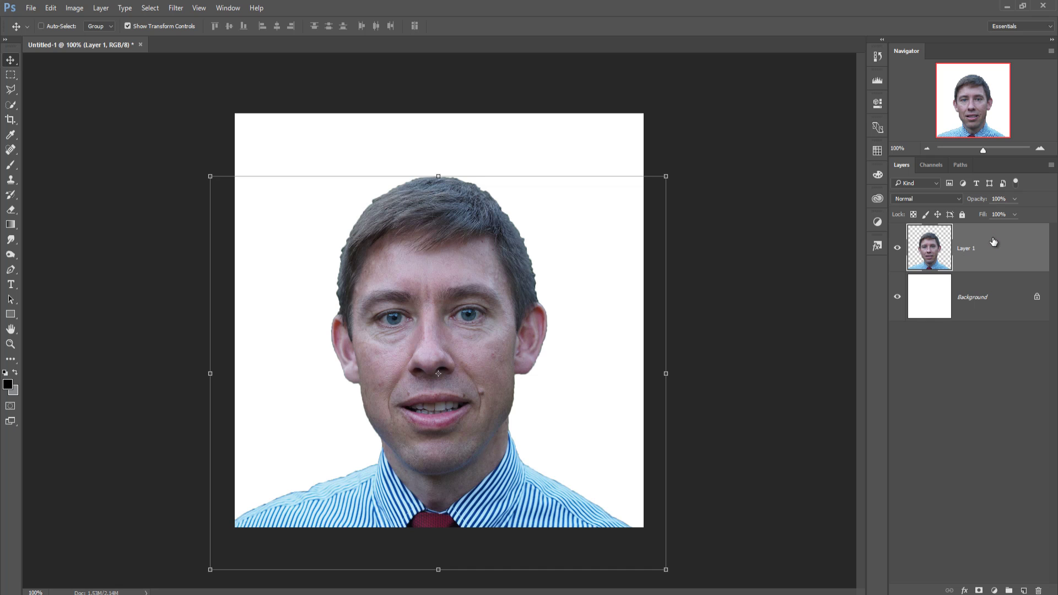
{"action": "right_click", "coordinate": [993, 238]}
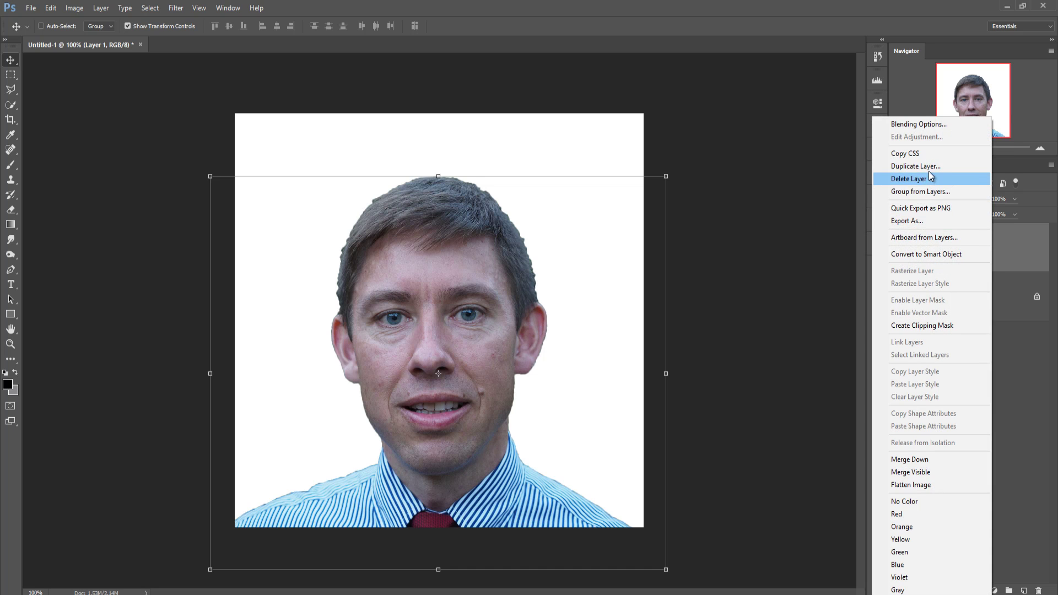
{"action": "left_click", "coordinate": [928, 170]}
{"action": "left_click", "coordinate": [620, 187]}
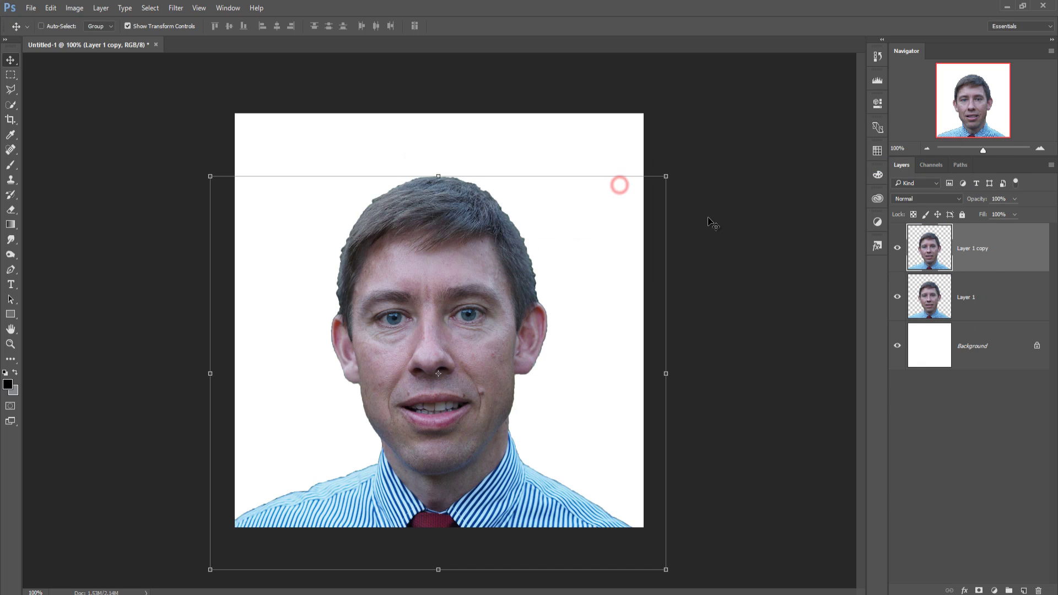
- Sharpen the copy with Unsharp Mask: Amount 64%, Radius 1.3 pixels, Threshold 59 levels
{"action": "left_click", "coordinate": [176, 7]}
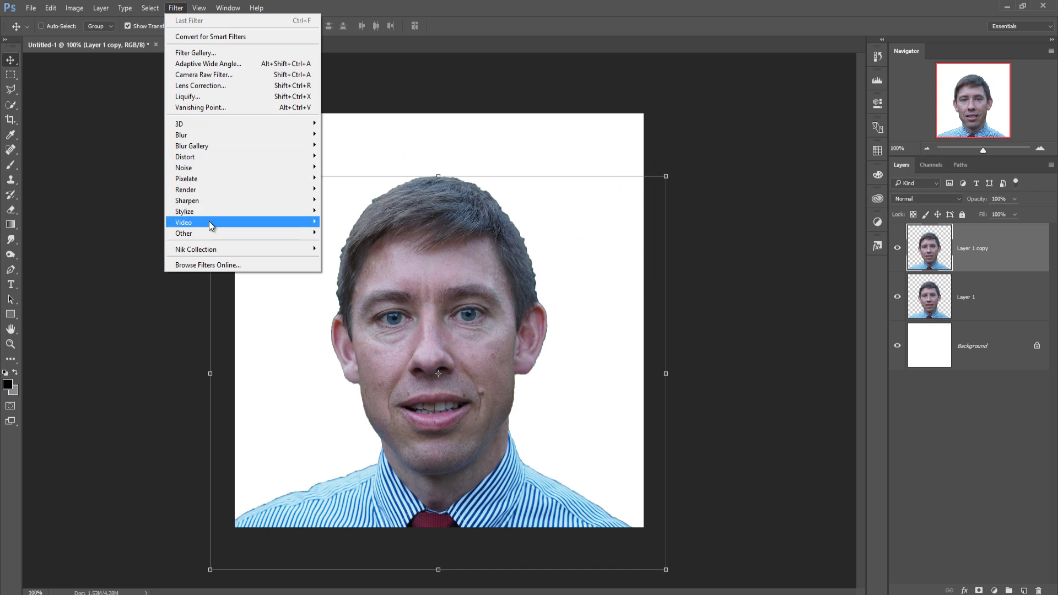
{"action": "mouse_move", "coordinate": [187, 200]}
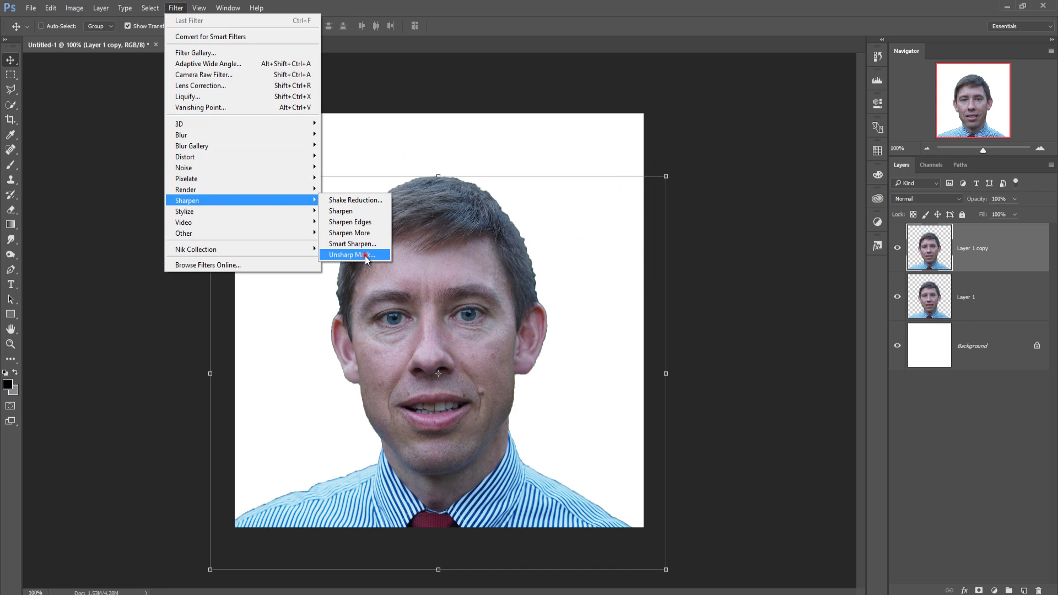
{"action": "left_click", "coordinate": [366, 256]}
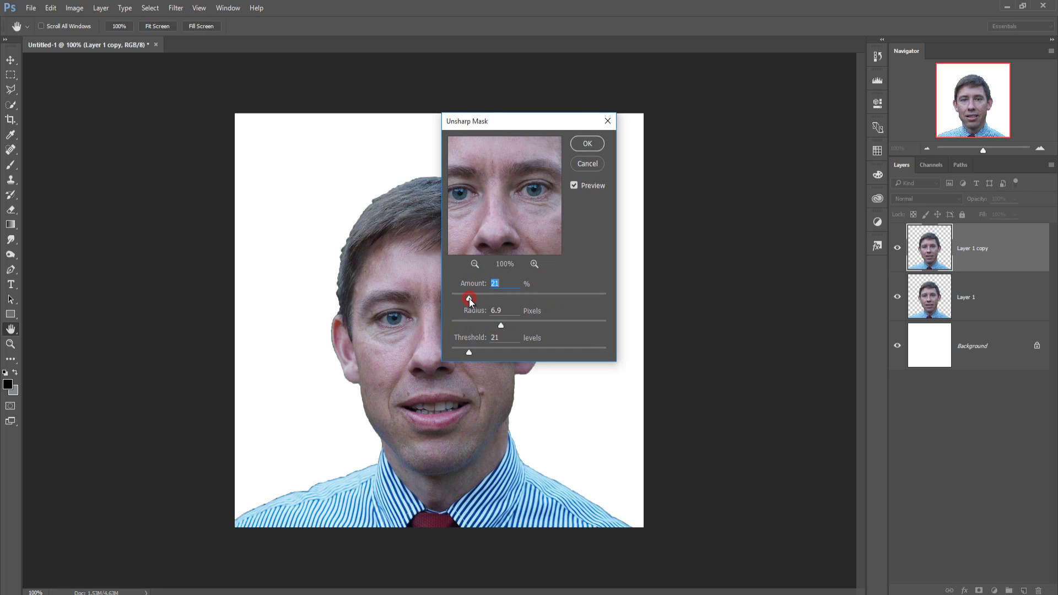
{"action": "left_click_drag", "start_coordinate": [485, 299], "coordinate": [500, 298]}
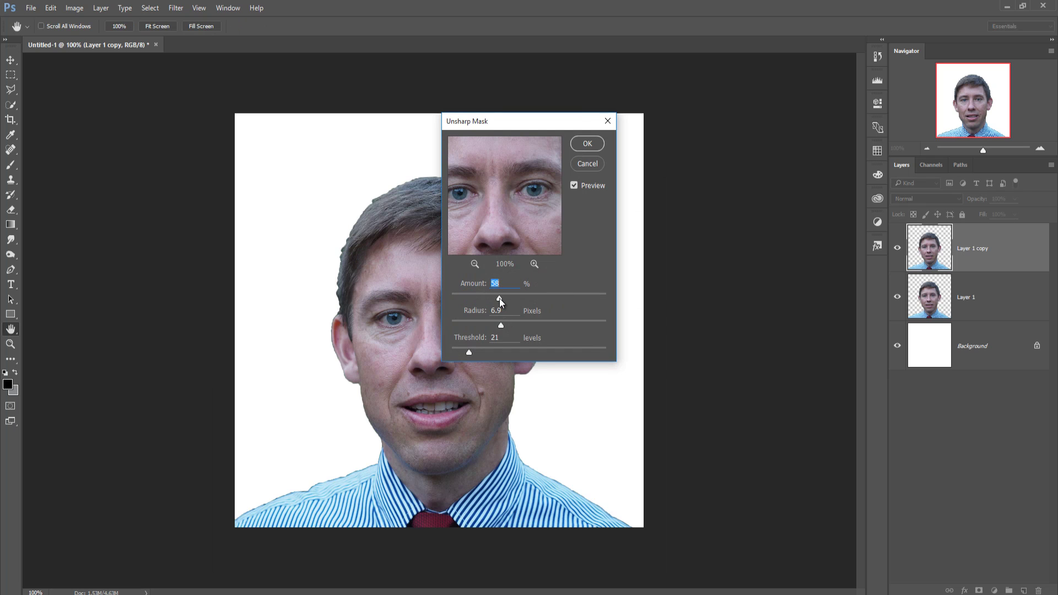
{"action": "left_click", "coordinate": [530, 301]}
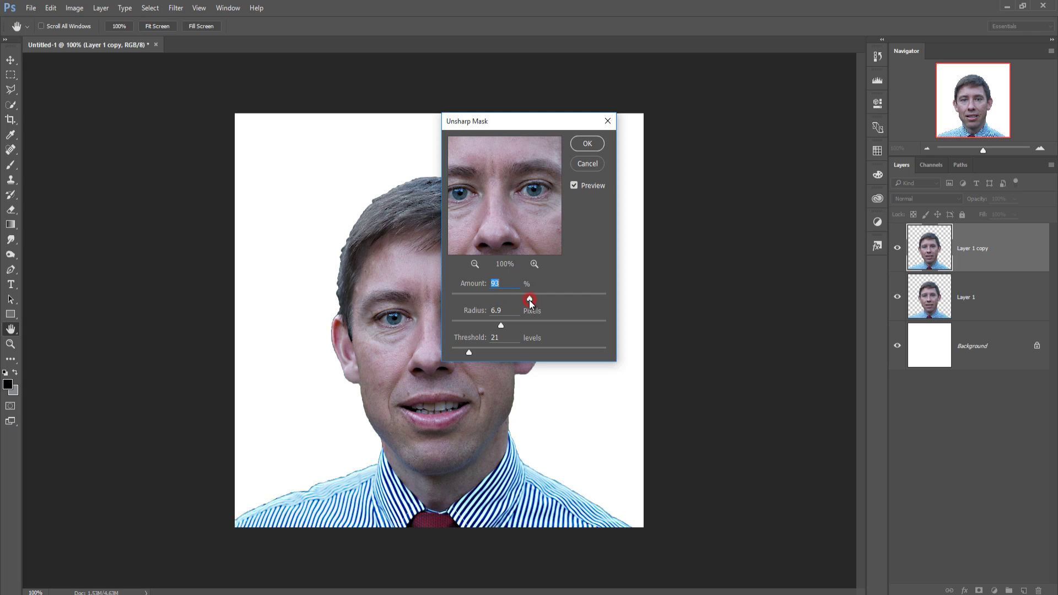
{"action": "left_click_drag", "start_coordinate": [451, 303], "coordinate": [451, 304]}
{"action": "left_click_drag", "start_coordinate": [517, 299], "coordinate": [469, 303]}
{"action": "left_click", "coordinate": [469, 303]}
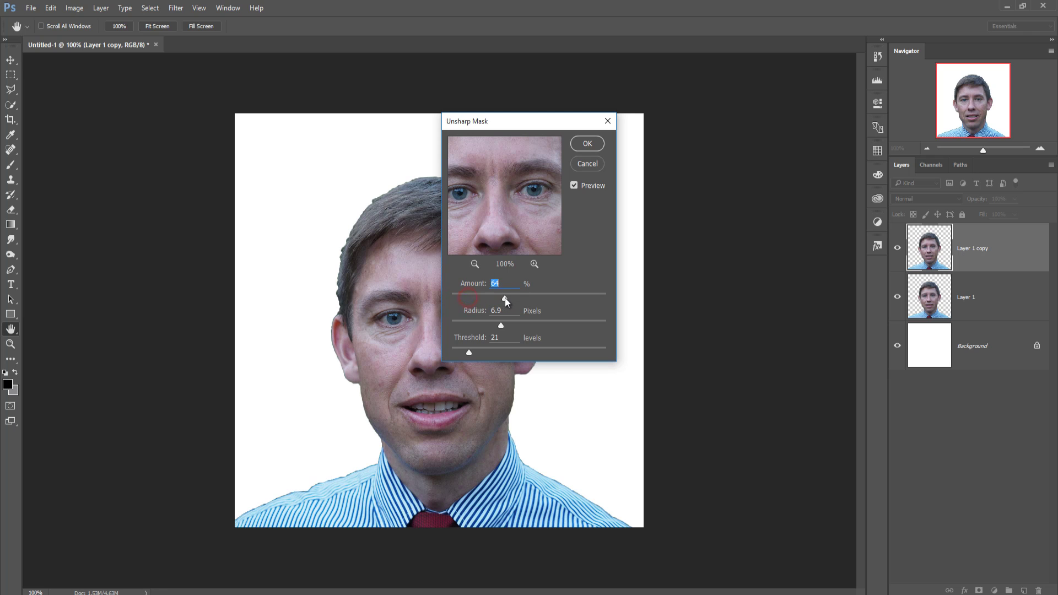
{"action": "mouse_move", "coordinate": [502, 326]}
{"action": "left_mouse_down"}
{"action": "mouse_move", "coordinate": [537, 325]}
{"action": "mouse_move", "coordinate": [461, 327]}
{"action": "mouse_move", "coordinate": [487, 352]}
{"action": "left_mouse_up"}
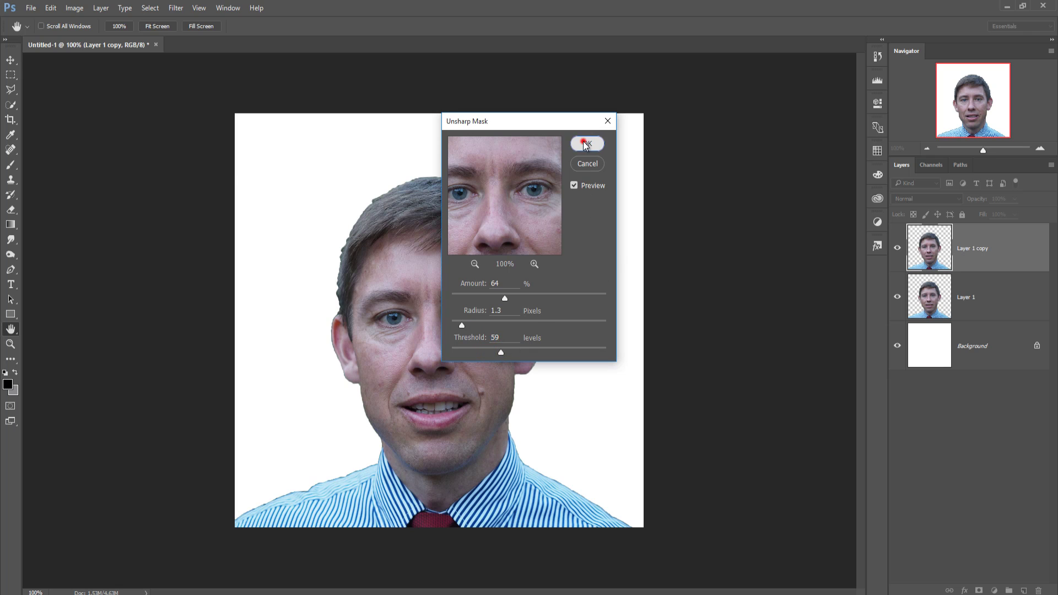
{"action": "left_click", "coordinate": [460, 247]}
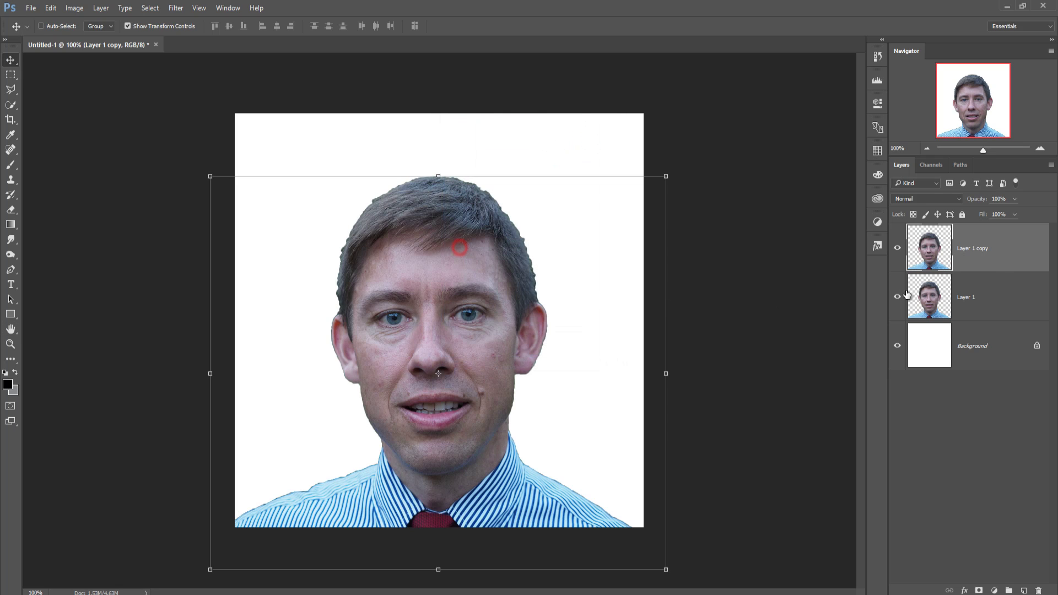
- Duplicate the portrait layer with Ctrl+J and apply a High Pass filter to the new copy
{"action": "right_click", "coordinate": [976, 242]}
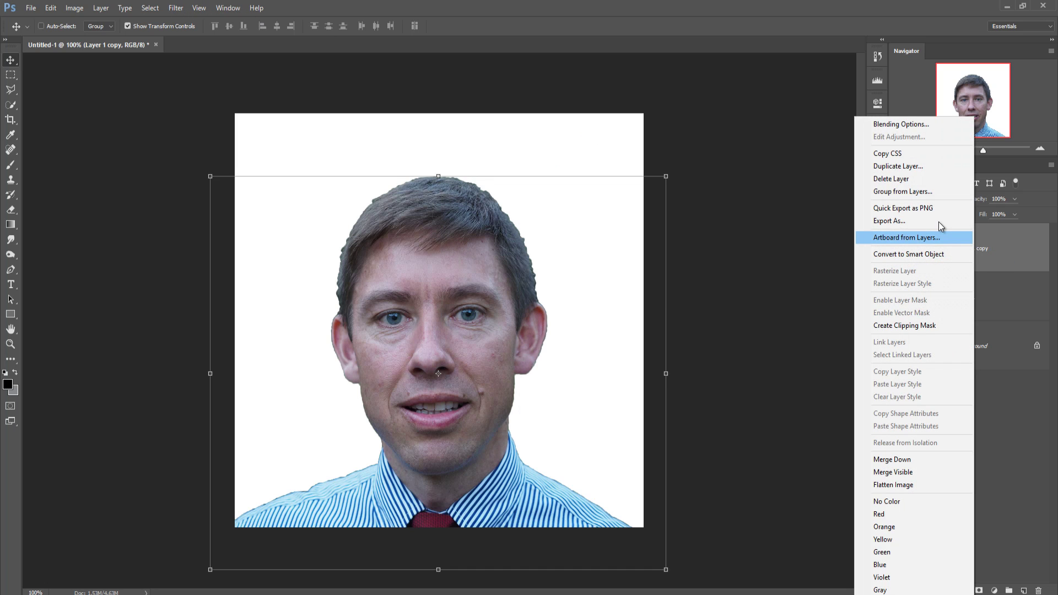
{"action": "key", "text": "ctrl+j"}
{"action": "left_click", "coordinate": [176, 7]}
{"action": "mouse_move", "coordinate": [184, 233]}
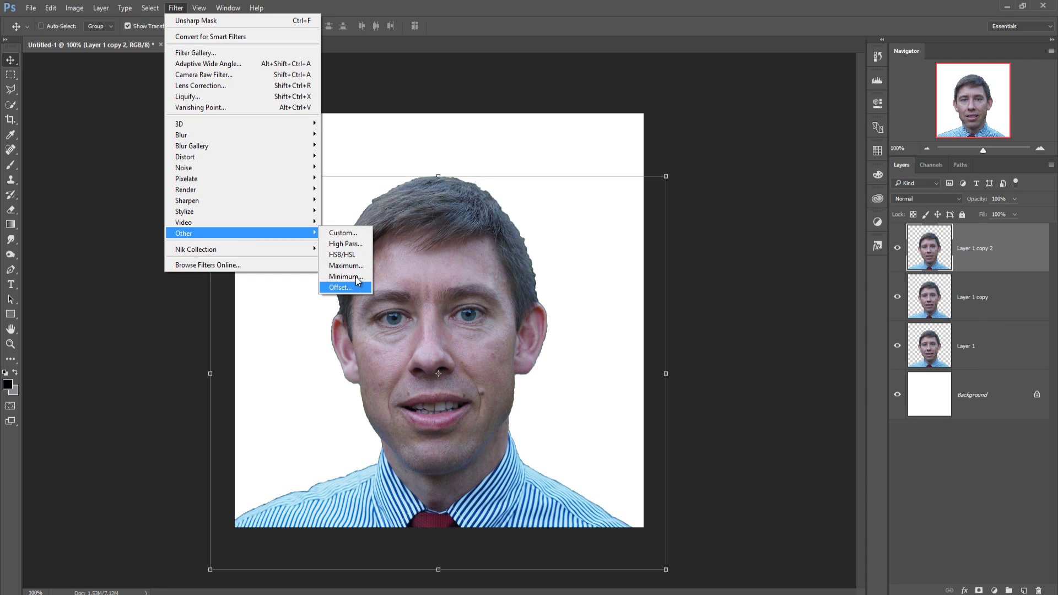
{"action": "left_click", "coordinate": [346, 244]}
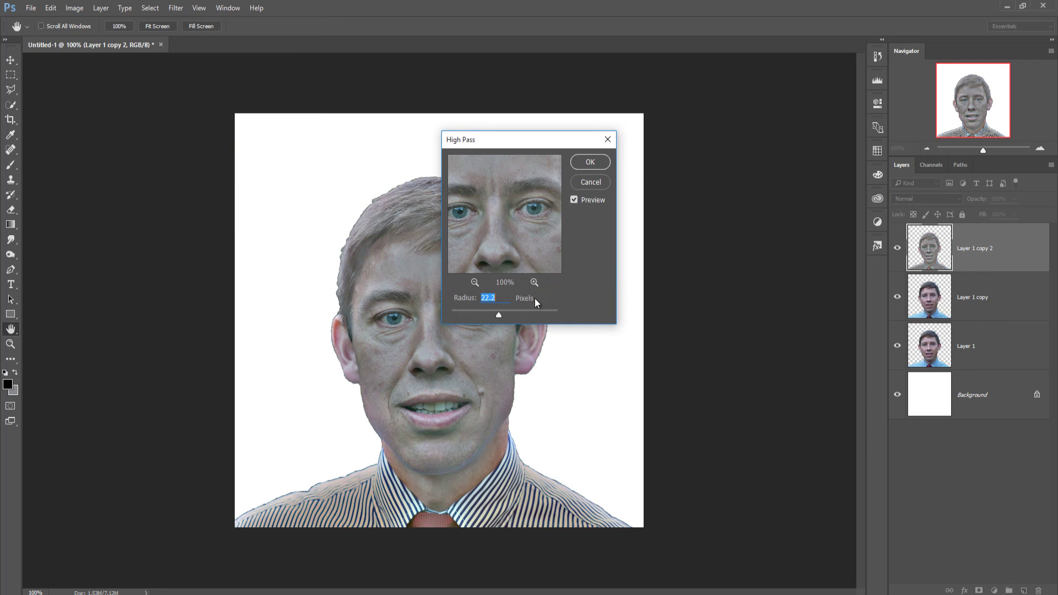
{"action": "left_click_drag", "start_coordinate": [491, 315], "coordinate": [499, 316]}
{"action": "left_click", "coordinate": [585, 163]}
- Set the high-pass copy's blend mode to Soft Light and zoom to 200% on the face
{"action": "key", "text": "v"}
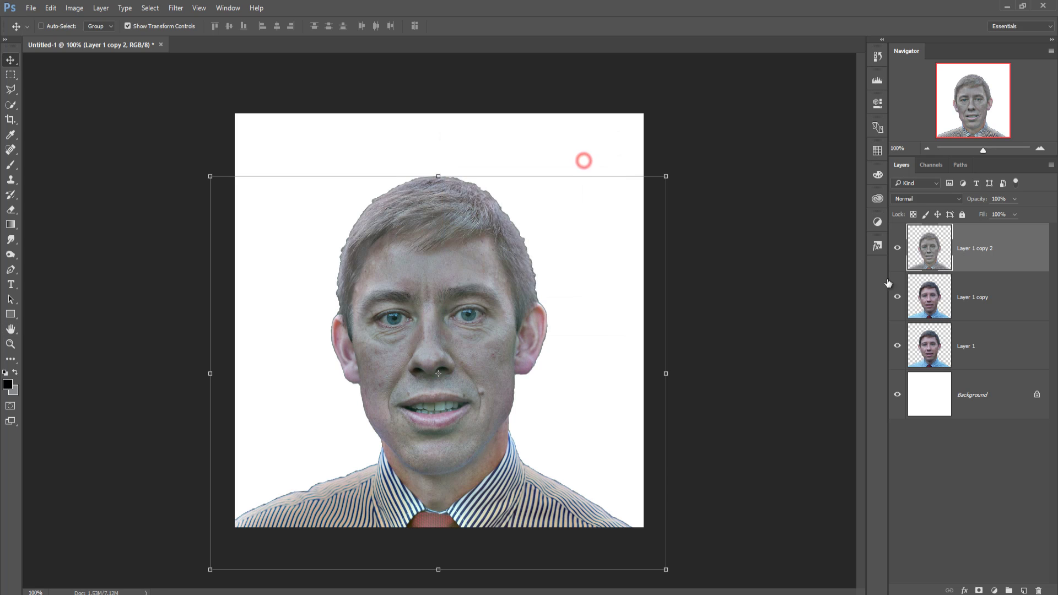
{"action": "left_click", "coordinate": [952, 198]}
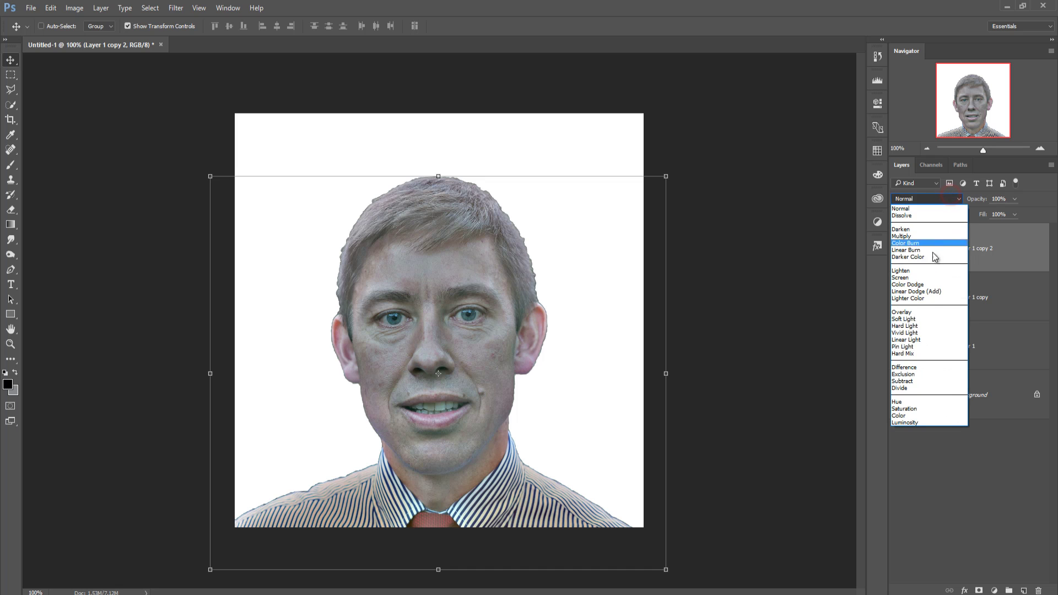
{"action": "left_click", "coordinate": [921, 320]}
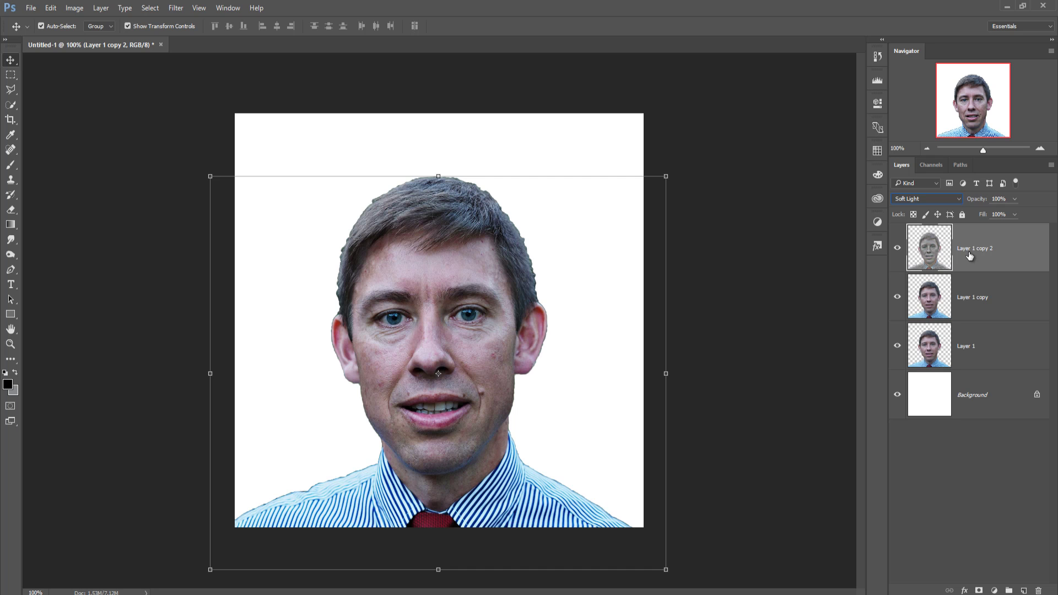
{"action": "key", "text": "ctrl+plus"}
{"action": "key", "text": "ctrl"}
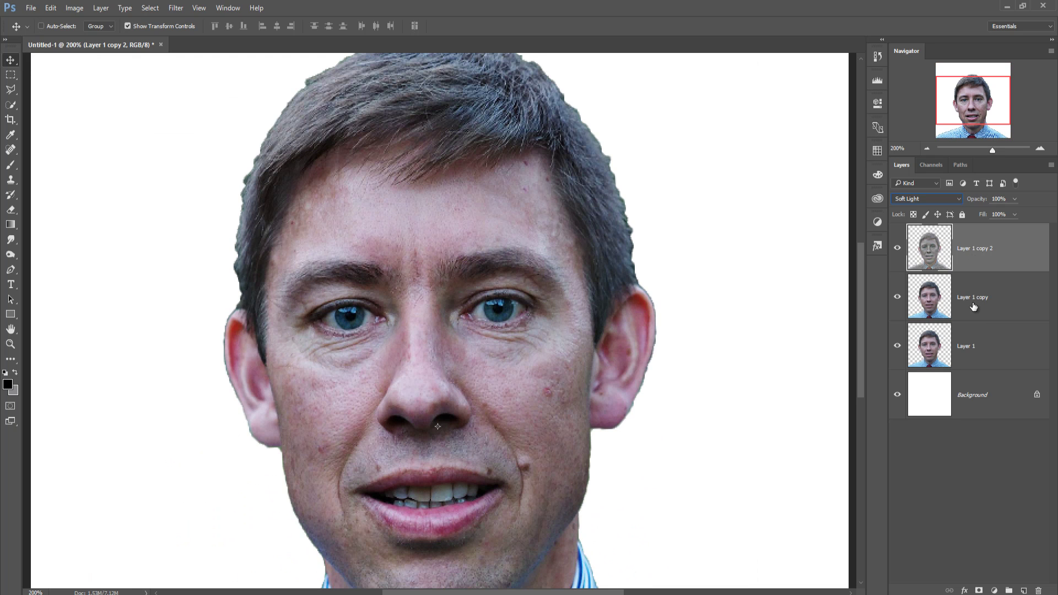
- Hide Background, stamp the visible layers into Layer 2, then show Background again
{"action": "left_click", "coordinate": [990, 250]}
{"action": "left_click", "coordinate": [897, 395]}
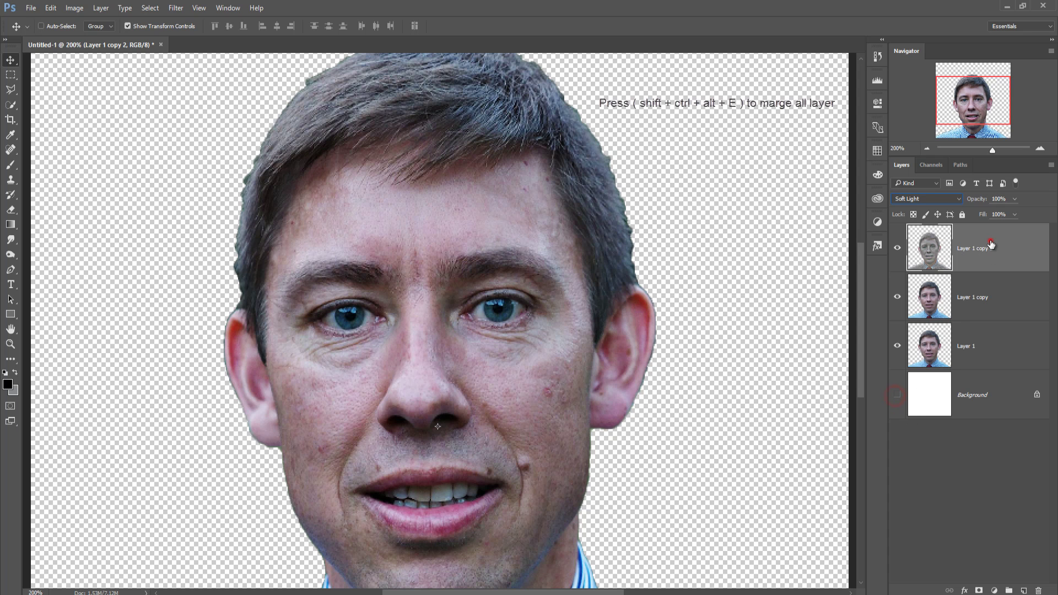
{"action": "left_click", "coordinate": [991, 244]}
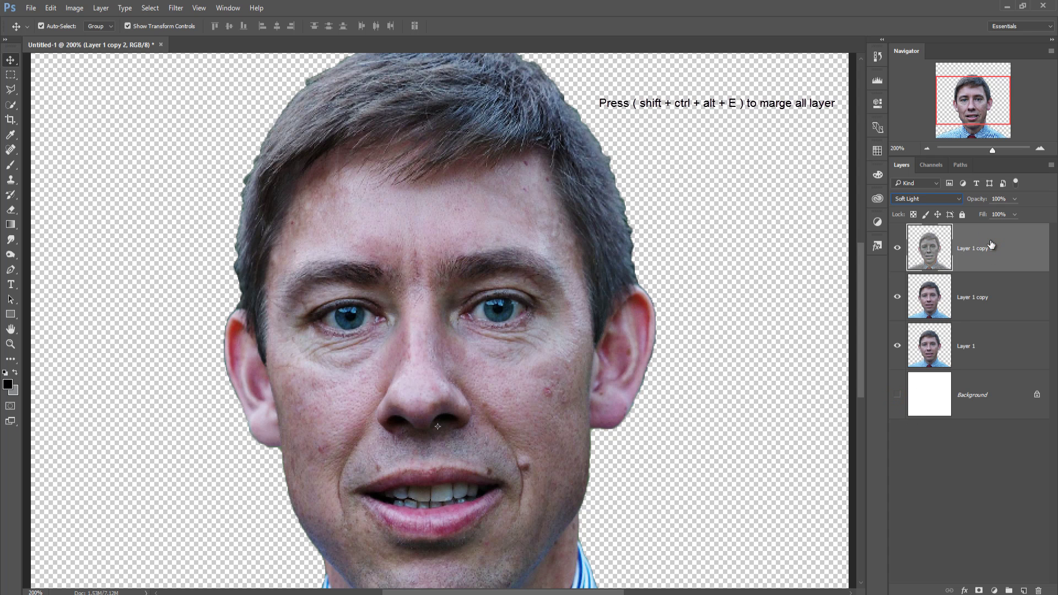
{"action": "key", "text": "shift+ctrl+alt+e"}
{"action": "left_click", "coordinate": [992, 244]}
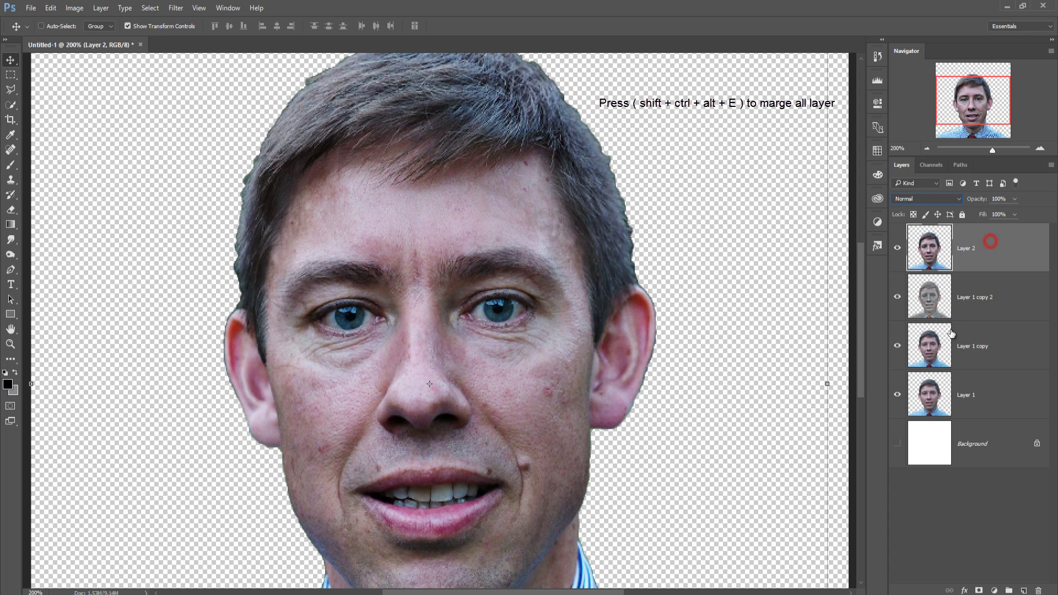
{"action": "left_click", "coordinate": [897, 442]}
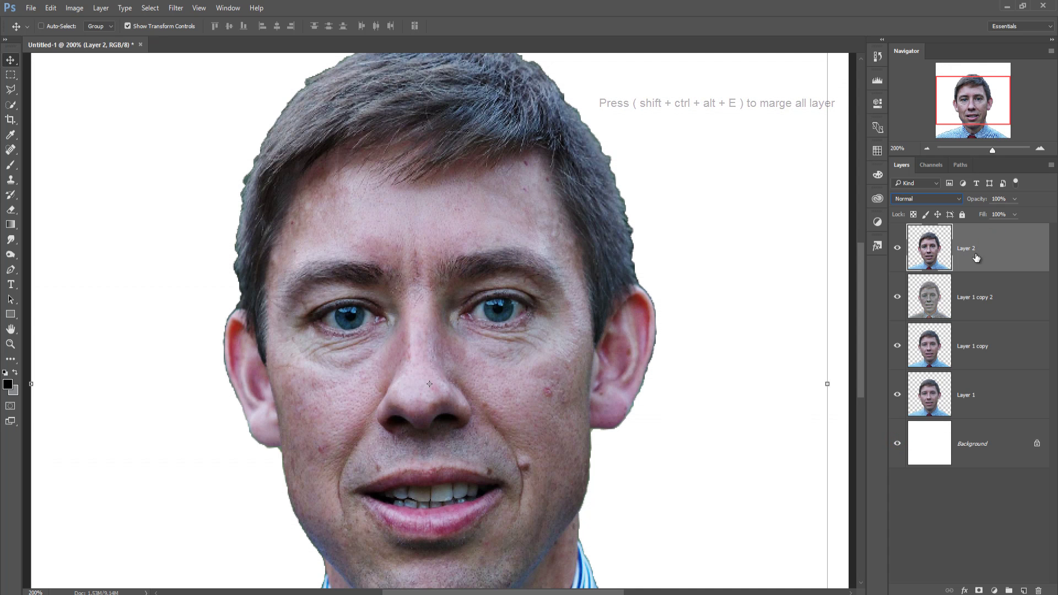
{"action": "left_click", "coordinate": [930, 251]}
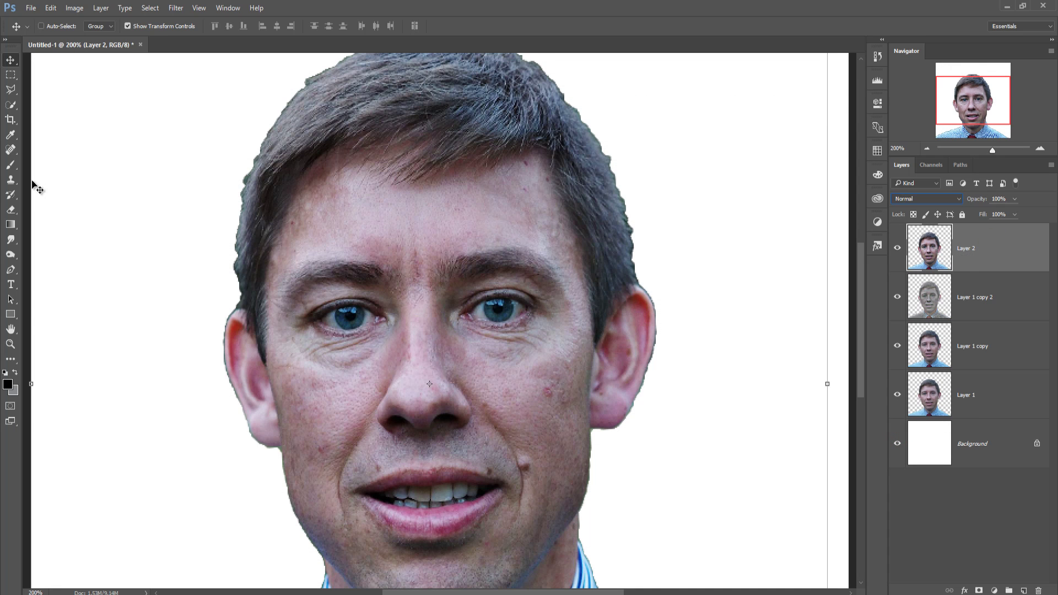
- Set up the Smudge tool with the 65 px spatter brush at 15% strength, zoomed to 300%
{"action": "left_click", "coordinate": [10, 240]}
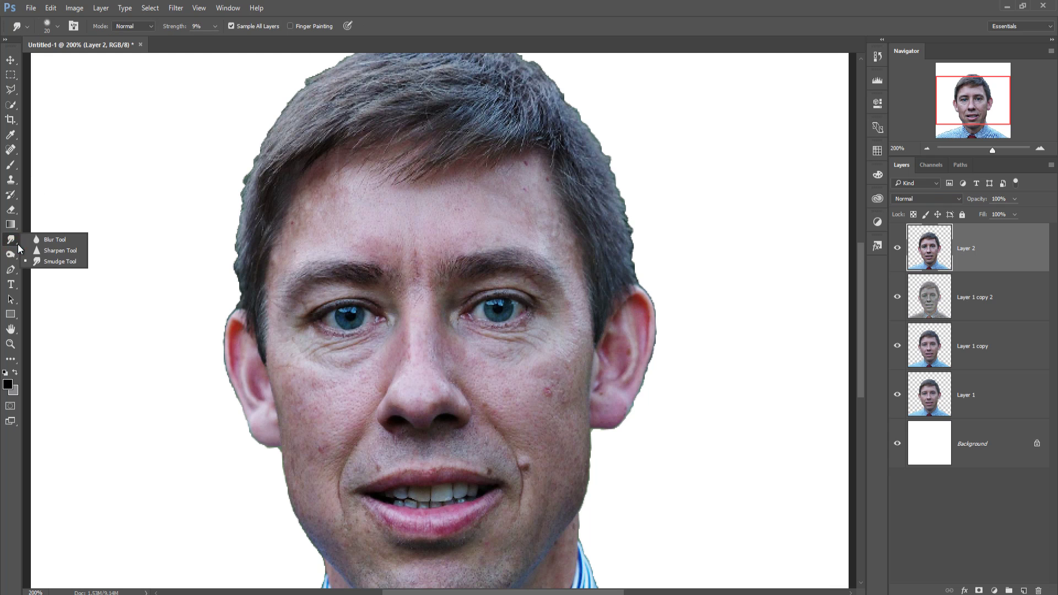
{"action": "left_click", "coordinate": [61, 265]}
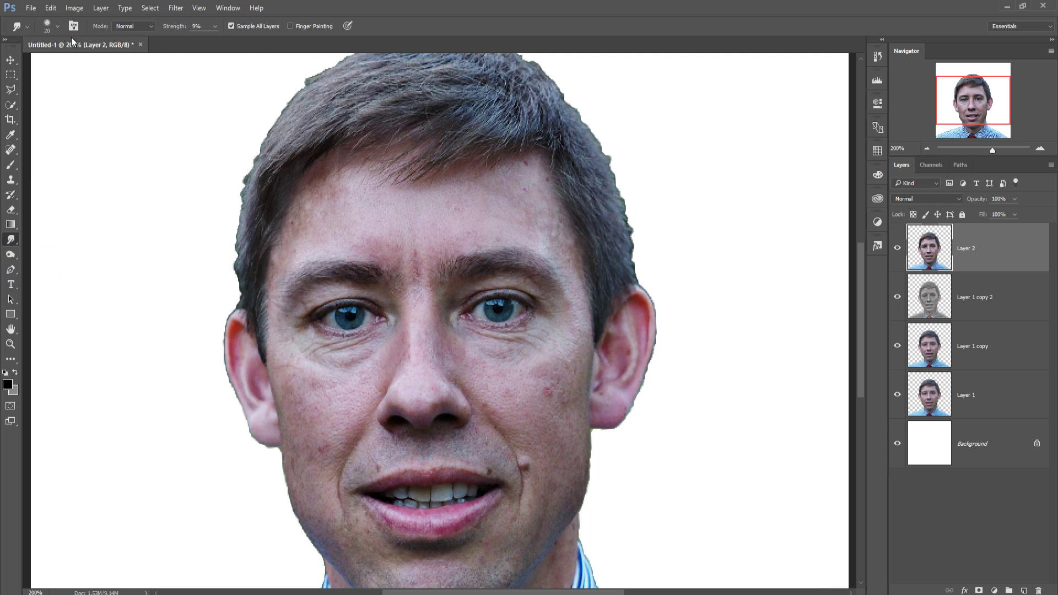
{"action": "left_click", "coordinate": [57, 26]}
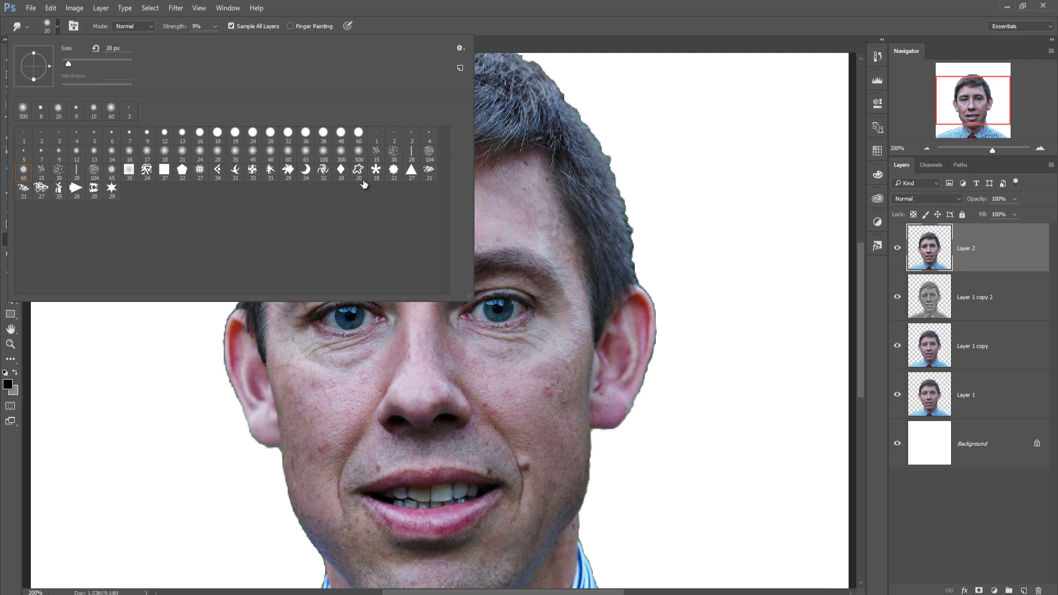
{"action": "left_click", "coordinate": [24, 172]}
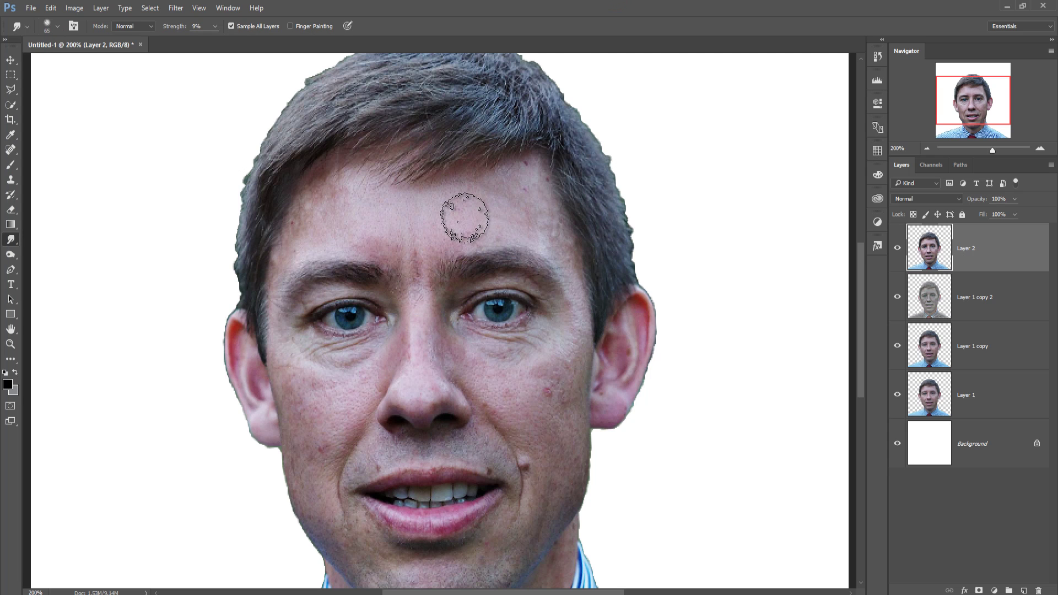
{"action": "left_click", "coordinate": [214, 26]}
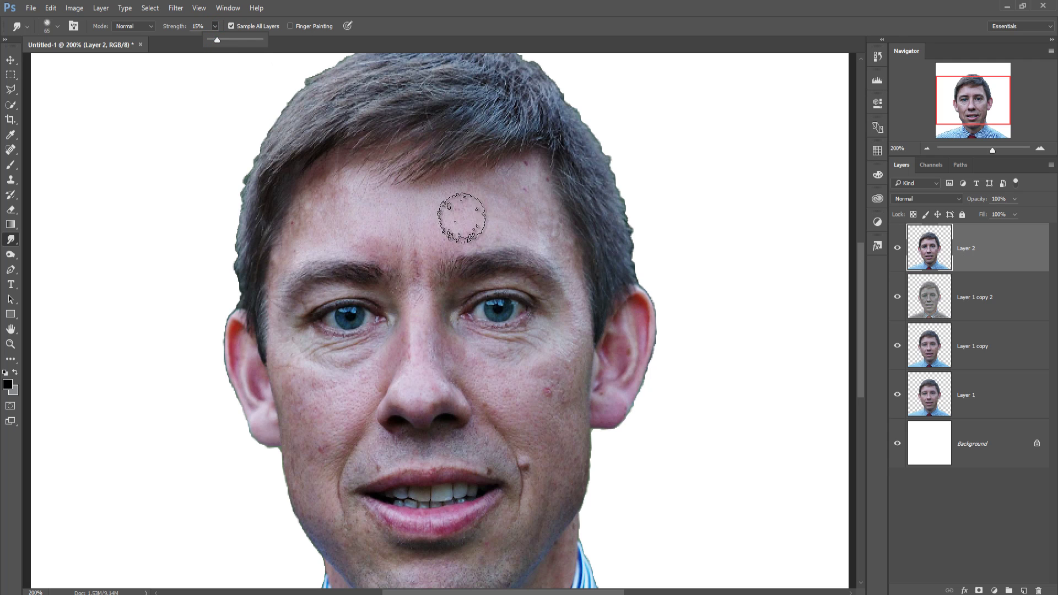
{"action": "left_click", "coordinate": [456, 225]}
{"action": "key", "text": "ctrl+plus"}
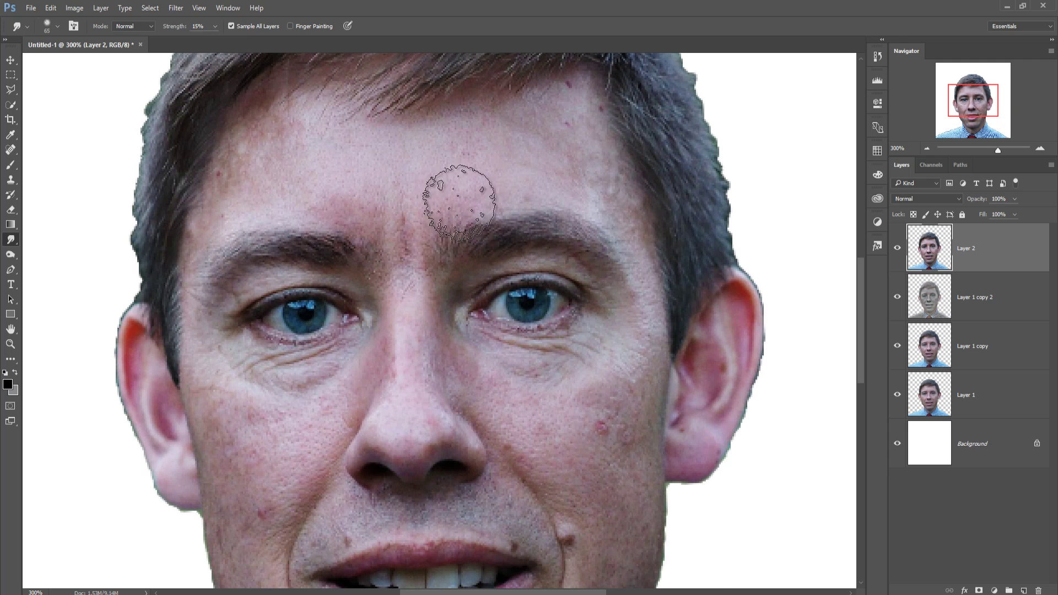
- Smudge the forehead, eyebrows and nose bridge with a 50–40 px brush
{"action": "left_click_drag", "start_coordinate": [459, 201], "coordinate": [464, 282]}
{"action": "key", "text": "bracketleft"}
{"action": "key", "text": "bracketleft"}
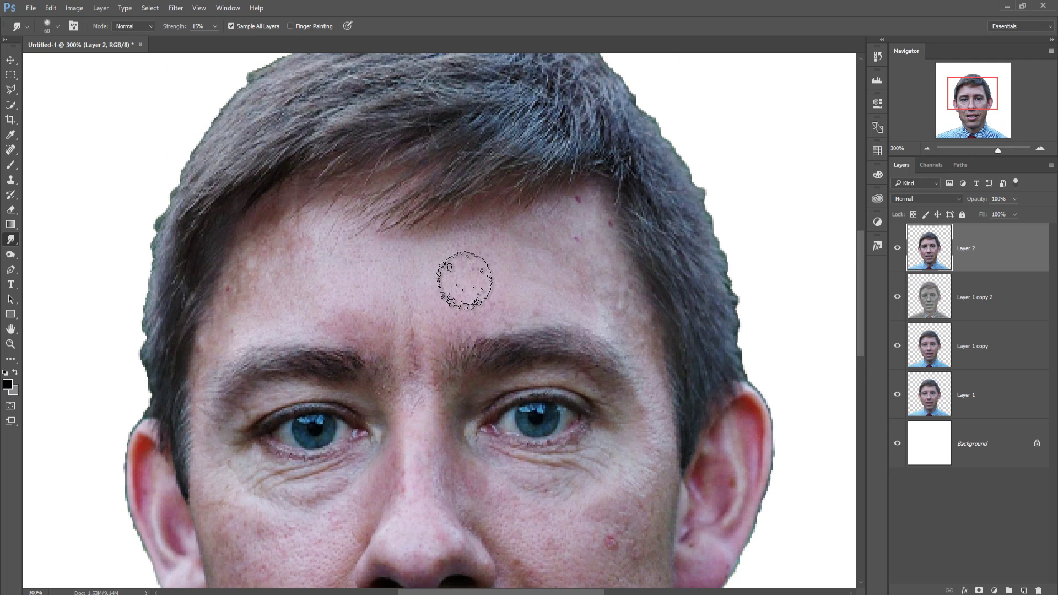
{"action": "mouse_move", "coordinate": [482, 251]}
{"action": "left_mouse_down"}
{"action": "mouse_move", "coordinate": [437, 201]}
{"action": "mouse_move", "coordinate": [366, 165]}
{"action": "mouse_move", "coordinate": [578, 230]}
{"action": "left_mouse_up"}
{"action": "left_click_drag", "start_coordinate": [419, 387], "coordinate": [417, 468]}
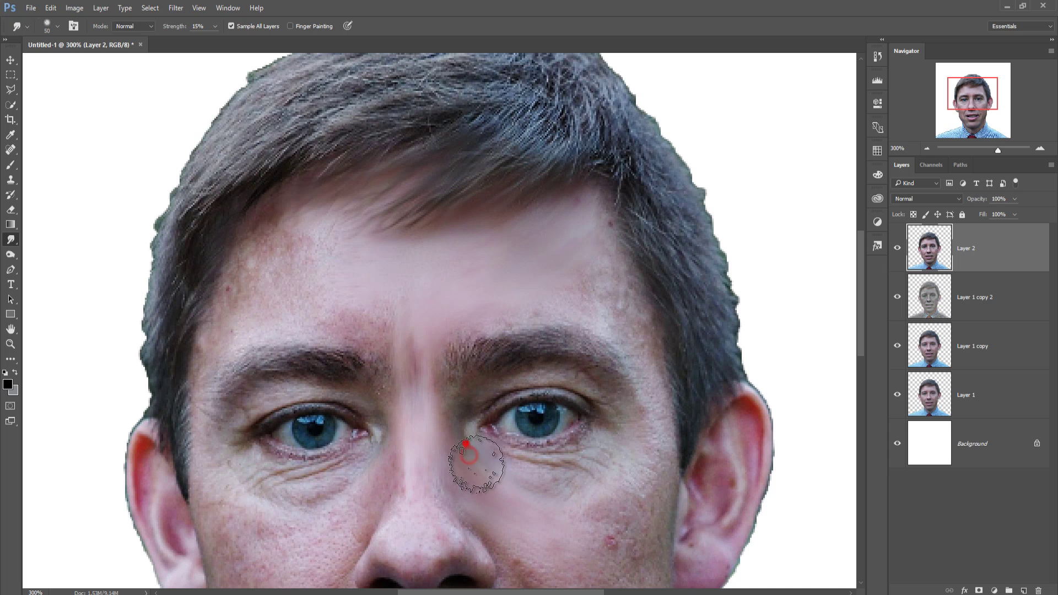
{"action": "left_click_drag", "start_coordinate": [259, 308], "coordinate": [232, 386]}
{"action": "left_click_drag", "start_coordinate": [342, 269], "coordinate": [299, 262]}
{"action": "key", "text": "bracketleft"}
{"action": "key", "text": "bracketleft"}
{"action": "mouse_move", "coordinate": [502, 324]}
{"action": "left_mouse_down"}
{"action": "mouse_move", "coordinate": [503, 366]}
{"action": "mouse_move", "coordinate": [388, 388]}
{"action": "left_mouse_up"}
{"action": "mouse_move", "coordinate": [546, 347]}
{"action": "left_mouse_down"}
{"action": "mouse_move", "coordinate": [595, 274]}
{"action": "mouse_move", "coordinate": [631, 339]}
{"action": "left_mouse_up"}
{"action": "scroll", "coordinate": [634, 454], "scroll_direction": "down", "scroll_amount": 3}
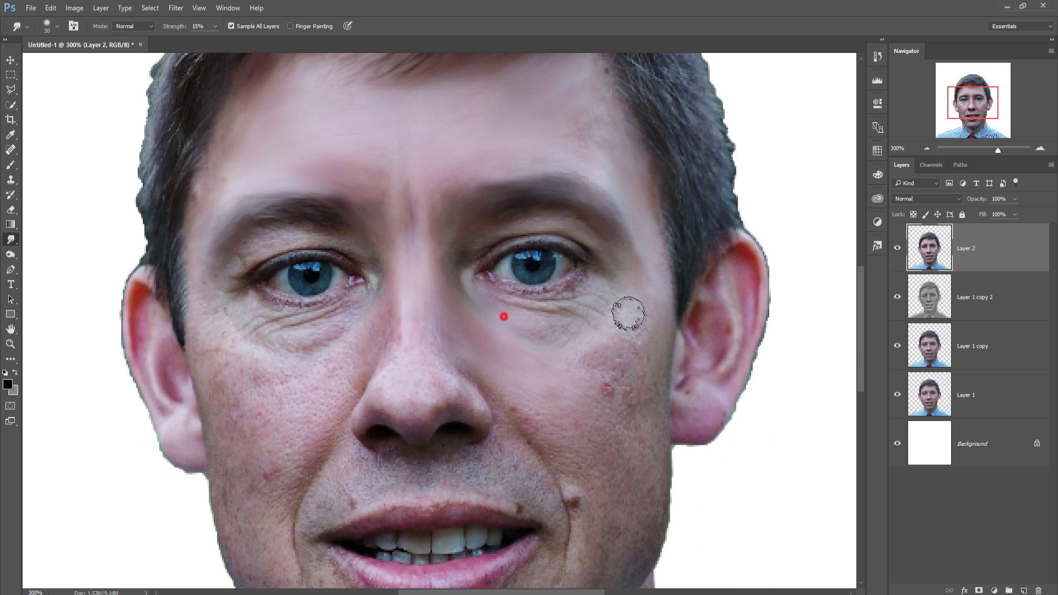
{"action": "left_click_drag", "start_coordinate": [619, 288], "coordinate": [597, 373]}
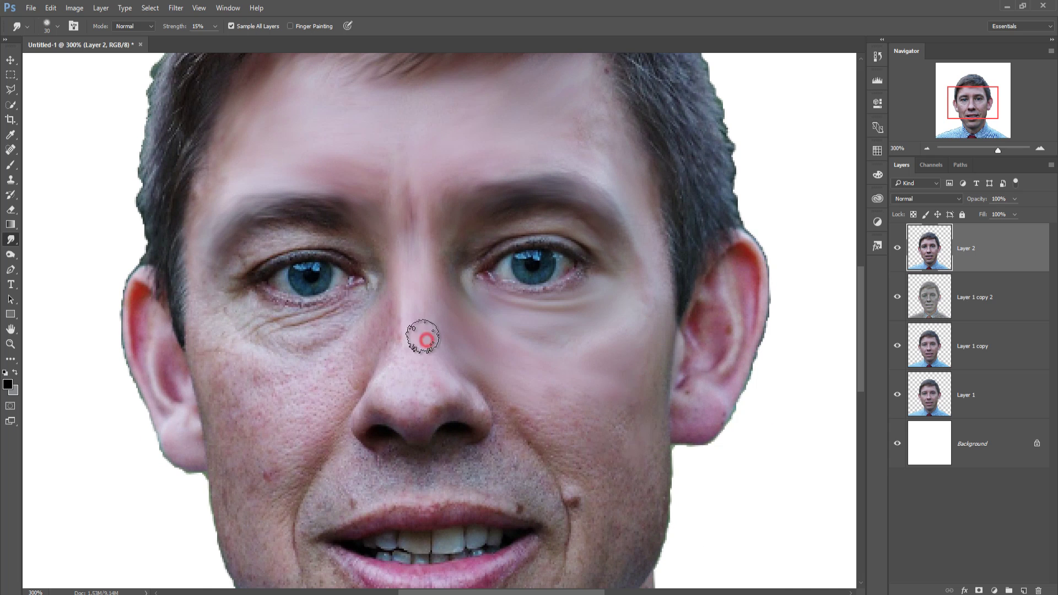
{"action": "mouse_move", "coordinate": [421, 338]}
{"action": "left_mouse_down"}
{"action": "mouse_move", "coordinate": [473, 425]}
{"action": "mouse_move", "coordinate": [406, 449]}
{"action": "left_mouse_up"}
- Smudge away the moles and smooth the lips, chin stubble, left cheek and front hair
{"action": "left_click_drag", "start_coordinate": [497, 473], "coordinate": [574, 510]}
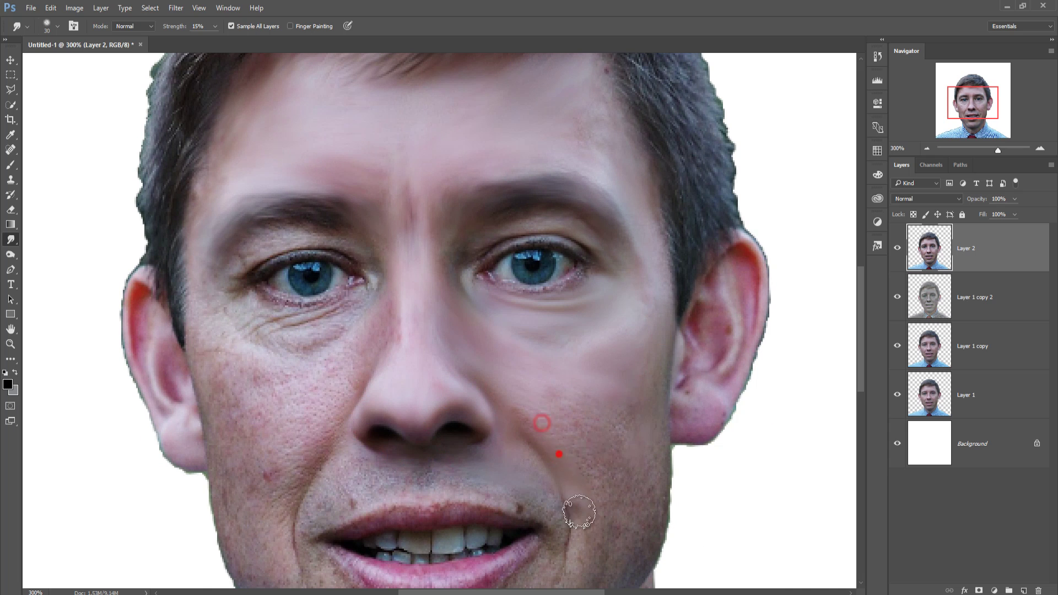
{"action": "left_click_drag", "start_coordinate": [571, 438], "coordinate": [445, 362]}
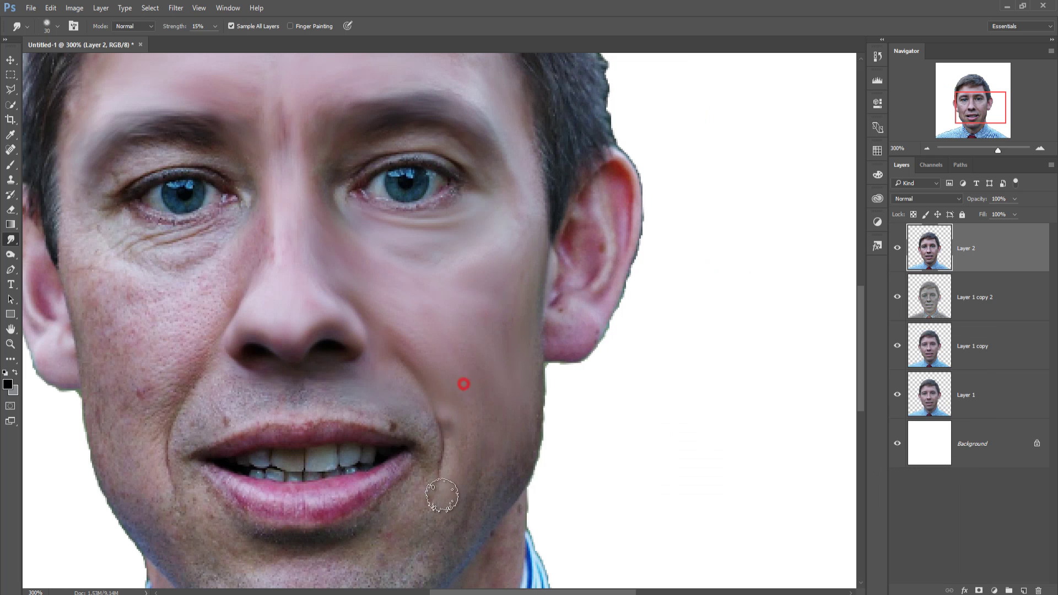
{"action": "mouse_move", "coordinate": [200, 539]}
{"action": "left_mouse_down"}
{"action": "mouse_move", "coordinate": [237, 330]}
{"action": "mouse_move", "coordinate": [421, 371]}
{"action": "mouse_move", "coordinate": [358, 250]}
{"action": "mouse_move", "coordinate": [449, 303]}
{"action": "left_mouse_up"}
{"action": "left_click_drag", "start_coordinate": [366, 331], "coordinate": [284, 272]}
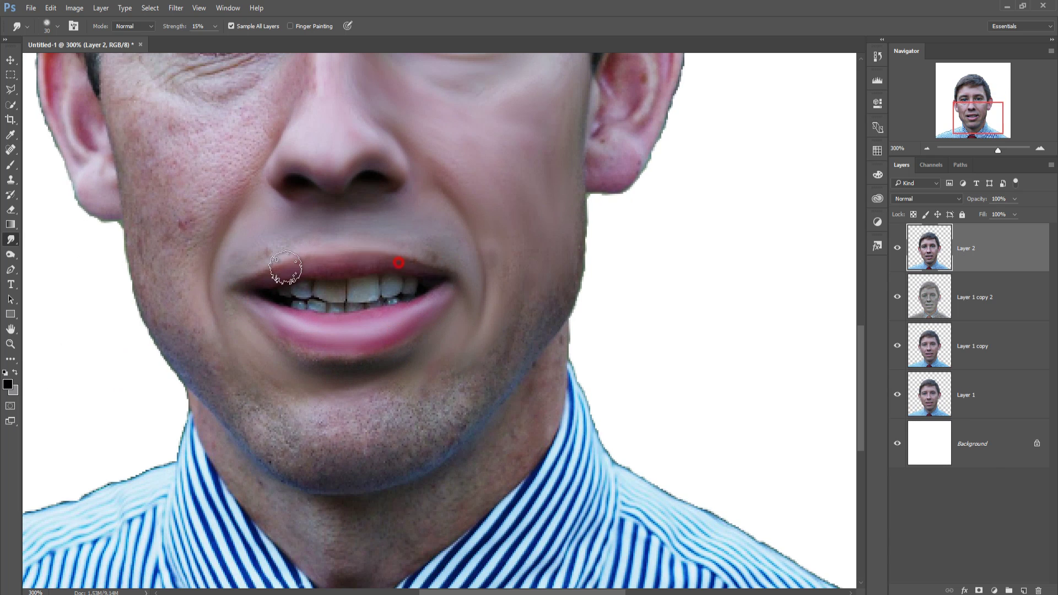
{"action": "mouse_move", "coordinate": [493, 385]}
{"action": "left_mouse_down"}
{"action": "mouse_move", "coordinate": [289, 441]}
{"action": "mouse_move", "coordinate": [461, 377]}
{"action": "mouse_move", "coordinate": [284, 352]}
{"action": "mouse_move", "coordinate": [386, 406]}
{"action": "mouse_move", "coordinate": [416, 472]}
{"action": "mouse_move", "coordinate": [236, 419]}
{"action": "mouse_move", "coordinate": [174, 222]}
{"action": "mouse_move", "coordinate": [250, 359]}
{"action": "mouse_move", "coordinate": [197, 211]}
{"action": "left_mouse_up"}
{"action": "scroll", "coordinate": [197, 212], "scroll_direction": "up", "scroll_amount": 5}
{"action": "mouse_move", "coordinate": [182, 307]}
{"action": "left_mouse_down"}
{"action": "mouse_move", "coordinate": [170, 349]}
{"action": "mouse_move", "coordinate": [167, 220]}
{"action": "mouse_move", "coordinate": [320, 197]}
{"action": "mouse_move", "coordinate": [303, 286]}
{"action": "mouse_move", "coordinate": [243, 292]}
{"action": "mouse_move", "coordinate": [221, 265]}
{"action": "mouse_move", "coordinate": [326, 189]}
{"action": "mouse_move", "coordinate": [295, 134]}
{"action": "mouse_move", "coordinate": [252, 227]}
{"action": "mouse_move", "coordinate": [457, 206]}
{"action": "mouse_move", "coordinate": [416, 166]}
{"action": "mouse_move", "coordinate": [416, 149]}
{"action": "mouse_move", "coordinate": [591, 192]}
{"action": "mouse_move", "coordinate": [575, 244]}
{"action": "left_mouse_up"}
{"action": "mouse_move", "coordinate": [505, 208]}
{"action": "left_mouse_down"}
{"action": "mouse_move", "coordinate": [654, 149]}
{"action": "mouse_move", "coordinate": [638, 236]}
{"action": "mouse_move", "coordinate": [628, 142]}
{"action": "mouse_move", "coordinate": [574, 110]}
{"action": "mouse_move", "coordinate": [468, 110]}
{"action": "mouse_move", "coordinate": [353, 190]}
{"action": "mouse_move", "coordinate": [334, 279]}
{"action": "left_mouse_up"}
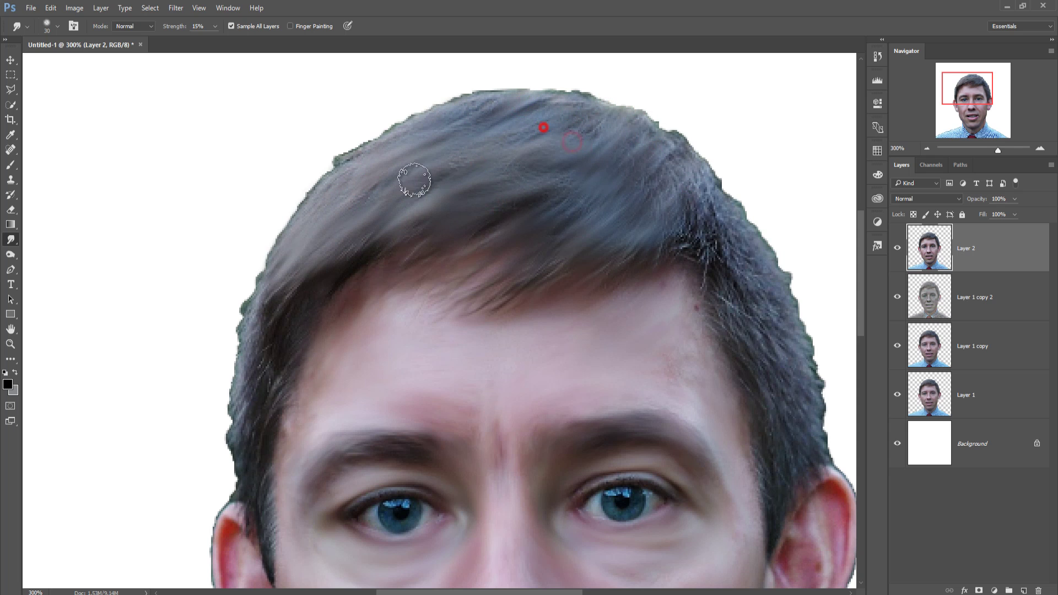
- Smudge the spiky hair, both ear edges, the hairline and the crown outline
{"action": "mouse_move", "coordinate": [696, 160]}
{"action": "left_mouse_down"}
{"action": "mouse_move", "coordinate": [690, 201]}
{"action": "mouse_move", "coordinate": [757, 345]}
{"action": "left_mouse_up"}
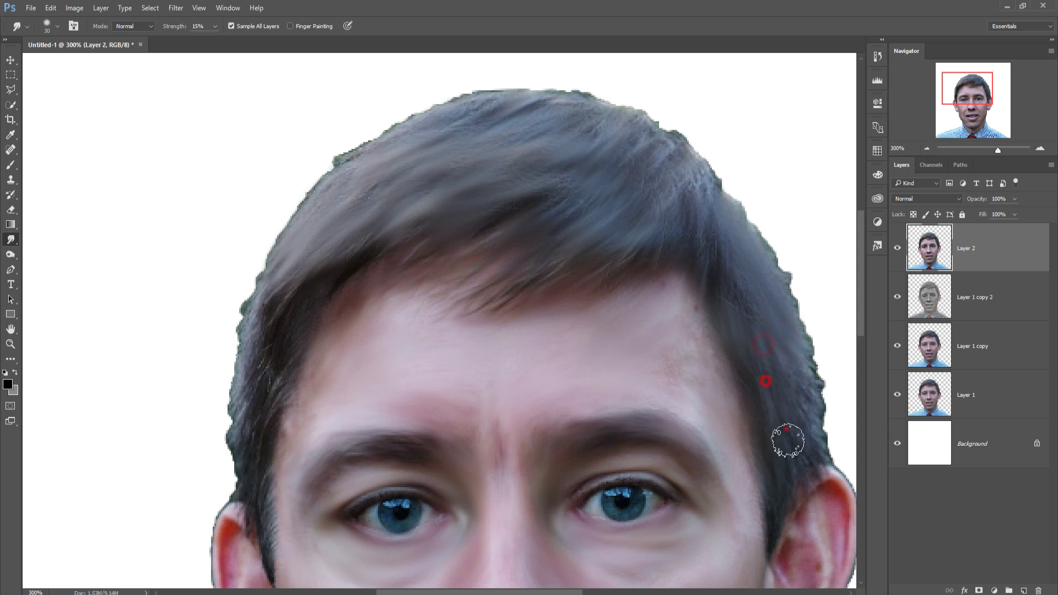
{"action": "left_click_drag", "start_coordinate": [787, 437], "coordinate": [575, 165]}
{"action": "mouse_move", "coordinate": [542, 348]}
{"action": "left_mouse_down"}
{"action": "mouse_move", "coordinate": [609, 177]}
{"action": "mouse_move", "coordinate": [520, 439]}
{"action": "mouse_move", "coordinate": [557, 335]}
{"action": "left_mouse_up"}
{"action": "left_click_drag", "start_coordinate": [138, 159], "coordinate": [160, 342]}
{"action": "mouse_move", "coordinate": [160, 83]}
{"action": "left_mouse_down"}
{"action": "mouse_move", "coordinate": [177, 322]}
{"action": "mouse_move", "coordinate": [160, 356]}
{"action": "mouse_move", "coordinate": [166, 297]}
{"action": "left_mouse_up"}
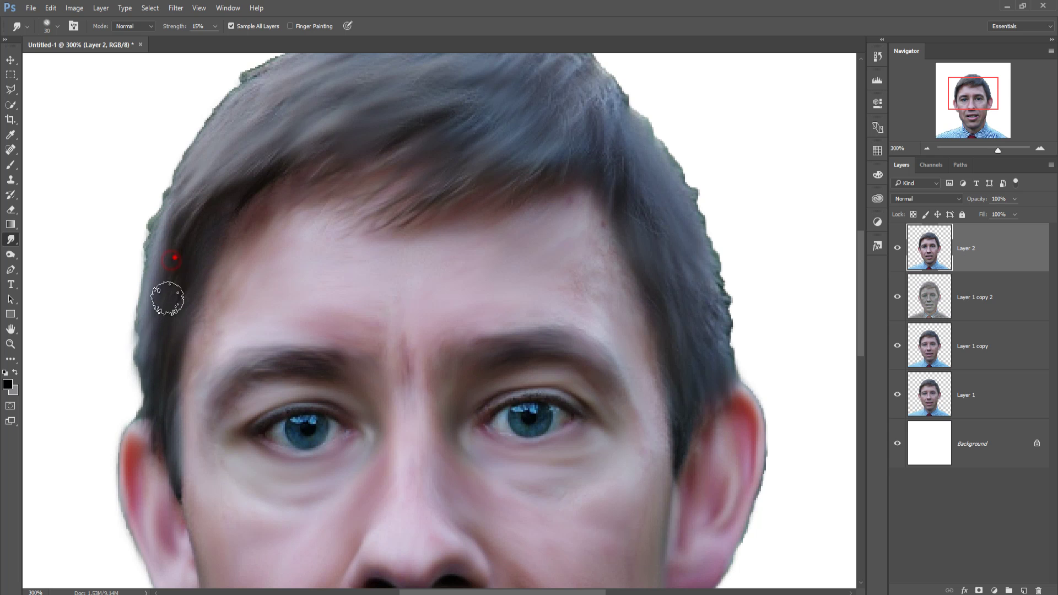
{"action": "left_click_drag", "start_coordinate": [204, 159], "coordinate": [125, 279]}
{"action": "left_click_drag", "start_coordinate": [472, 96], "coordinate": [276, 118]}
{"action": "scroll", "coordinate": [276, 118], "scroll_direction": "up", "scroll_amount": 3}
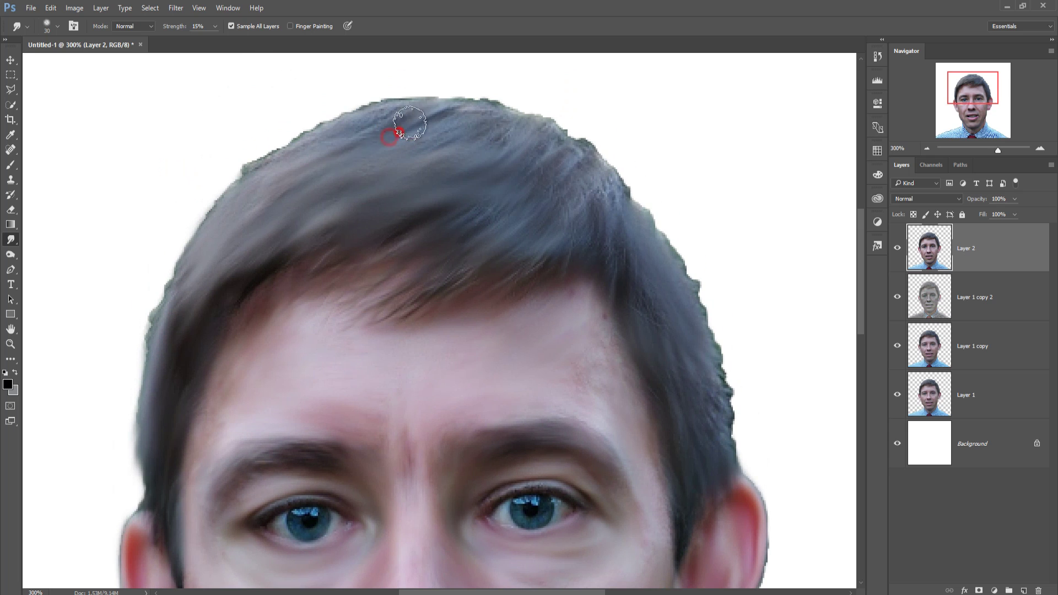
{"action": "mouse_move", "coordinate": [395, 130]}
{"action": "left_mouse_down"}
{"action": "mouse_move", "coordinate": [433, 147]}
{"action": "mouse_move", "coordinate": [457, 209]}
{"action": "left_mouse_up"}
{"action": "left_click_drag", "start_coordinate": [603, 177], "coordinate": [609, 194]}
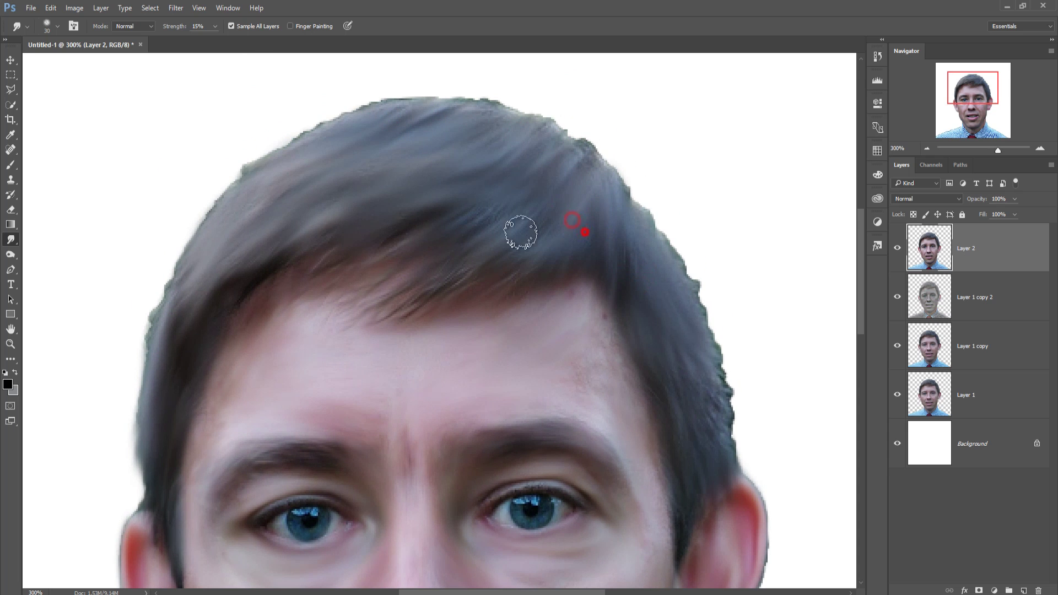
{"action": "left_click_drag", "start_coordinate": [456, 116], "coordinate": [496, 106]}
{"action": "left_click_drag", "start_coordinate": [386, 116], "coordinate": [417, 104]}
{"action": "left_click", "coordinate": [518, 128]}
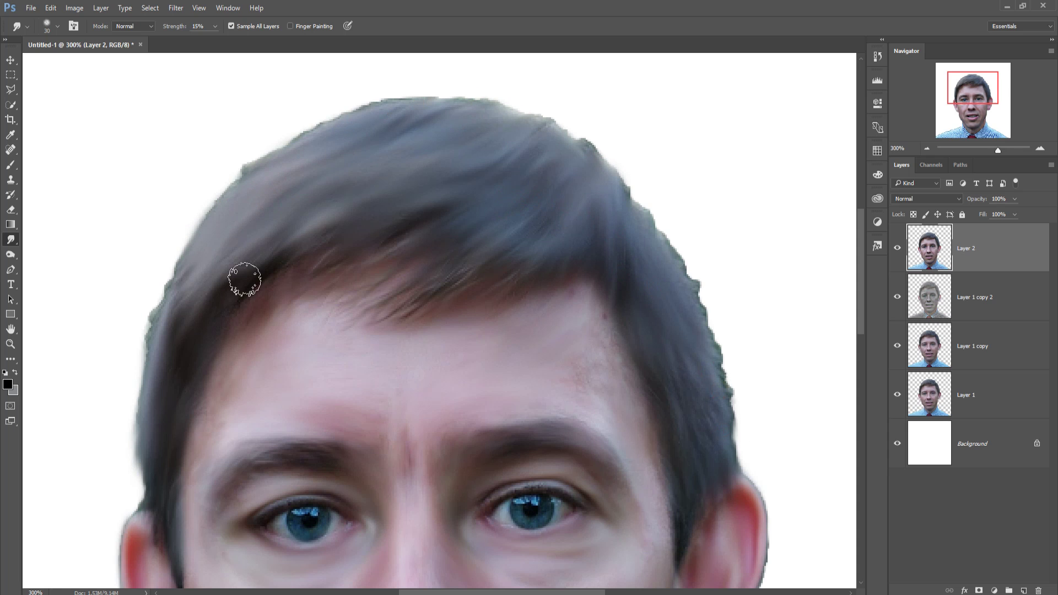
- Soften the jawline, neck and collar stripes with a 50 px smudge brush
{"action": "key", "text": "ctrl+1"}
{"action": "scroll", "coordinate": [457, 502], "scroll_direction": "up", "scroll_amount": 1}
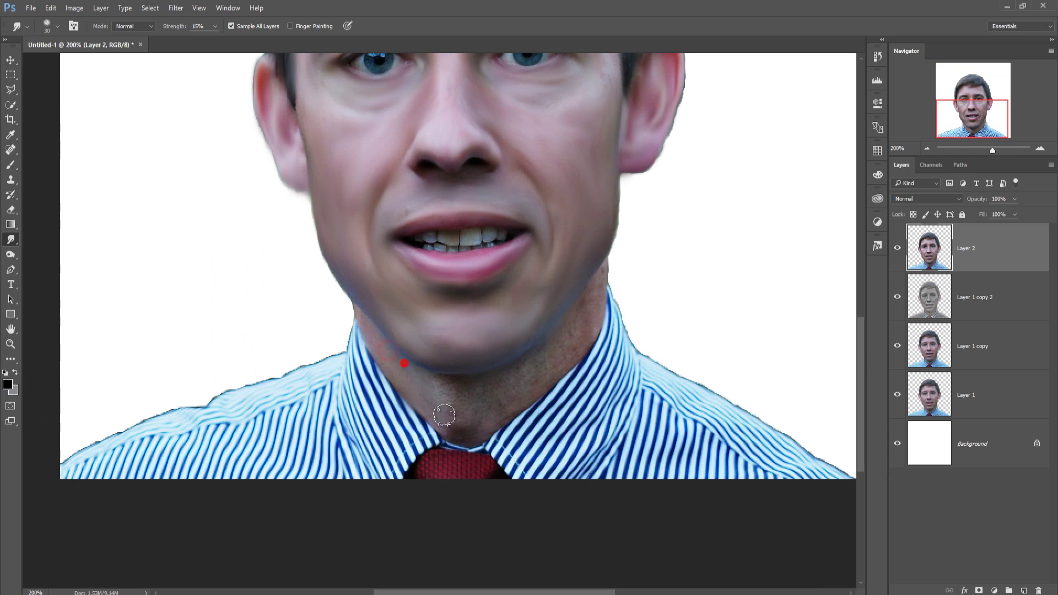
{"action": "left_click_drag", "start_coordinate": [414, 385], "coordinate": [488, 385]}
{"action": "left_click", "coordinate": [380, 344]}
{"action": "mouse_move", "coordinate": [610, 278]}
{"action": "left_mouse_down"}
{"action": "mouse_move", "coordinate": [561, 364]}
{"action": "mouse_move", "coordinate": [456, 425]}
{"action": "left_mouse_up"}
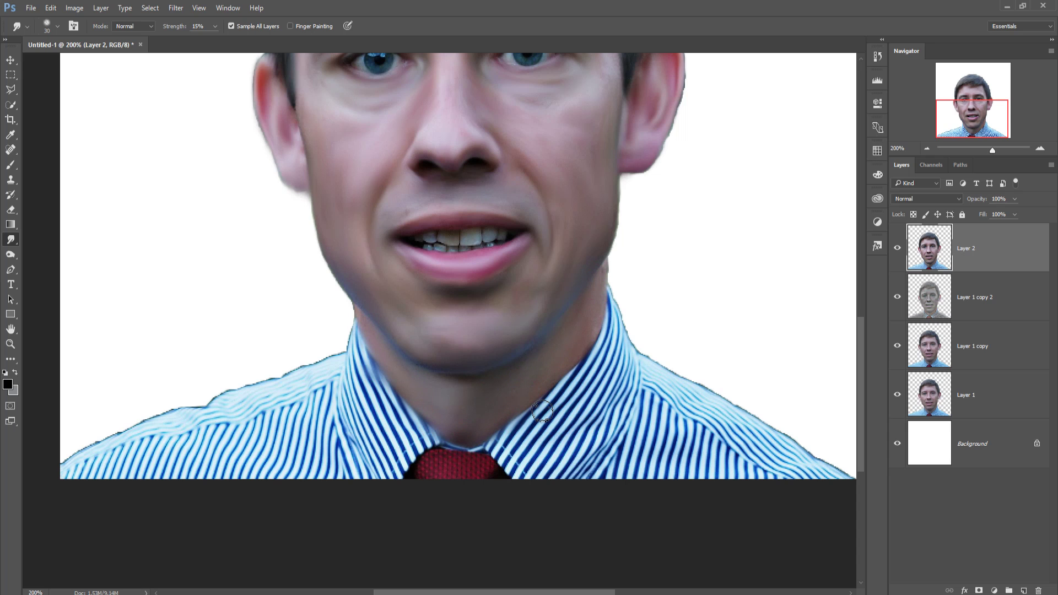
{"action": "key", "text": "bracketright"}
{"action": "key", "text": "bracketright"}
{"action": "mouse_move", "coordinate": [531, 392]}
{"action": "left_mouse_down"}
{"action": "mouse_move", "coordinate": [653, 376]}
{"action": "mouse_move", "coordinate": [661, 414]}
{"action": "mouse_move", "coordinate": [779, 473]}
{"action": "left_mouse_up"}
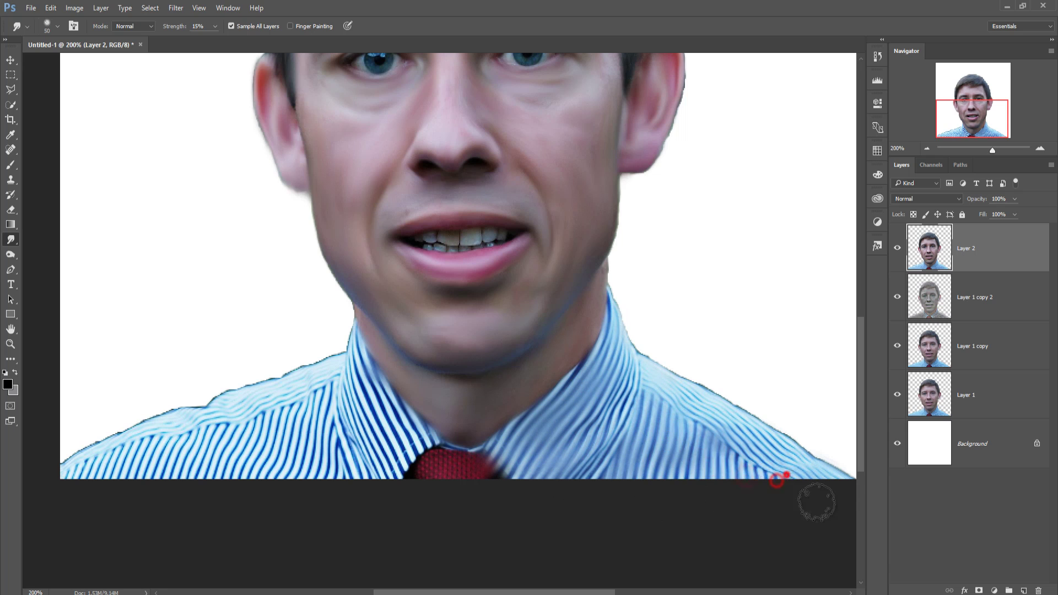
{"action": "left_click_drag", "start_coordinate": [430, 456], "coordinate": [403, 414]}
{"action": "mouse_move", "coordinate": [342, 381]}
{"action": "left_mouse_down"}
{"action": "mouse_move", "coordinate": [201, 437]}
{"action": "mouse_move", "coordinate": [345, 413]}
{"action": "left_mouse_up"}
{"action": "left_click", "coordinate": [10, 61]}
{"action": "key", "text": "ctrl+1"}
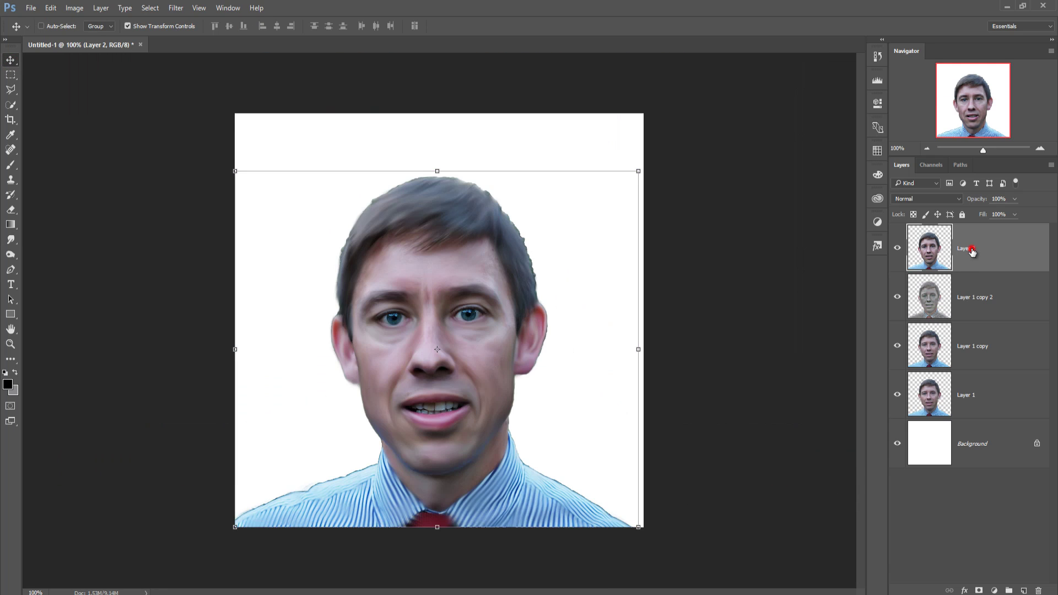
- Duplicate Layer 2 as Layer 2 copy and open that copy in Liquify
{"action": "right_click", "coordinate": [971, 249]}
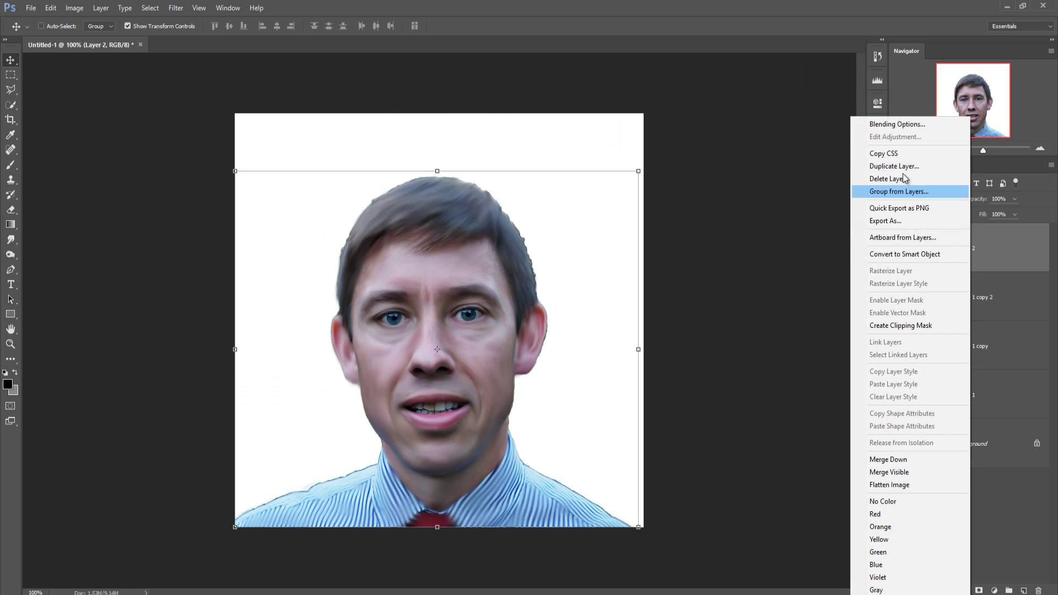
{"action": "left_click", "coordinate": [903, 165]}
{"action": "left_click", "coordinate": [625, 186]}
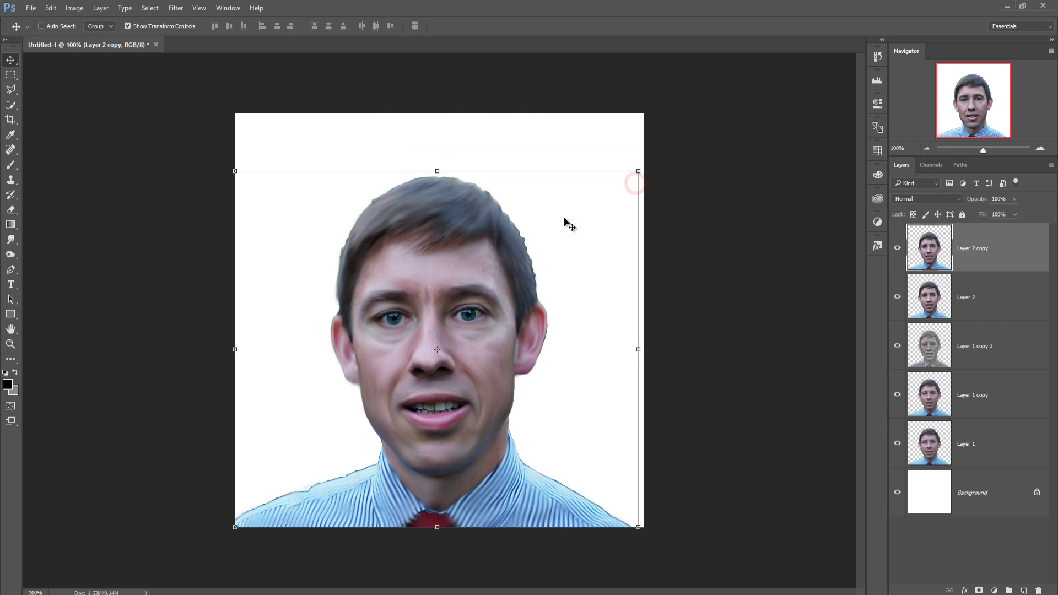
{"action": "left_click", "coordinate": [176, 7]}
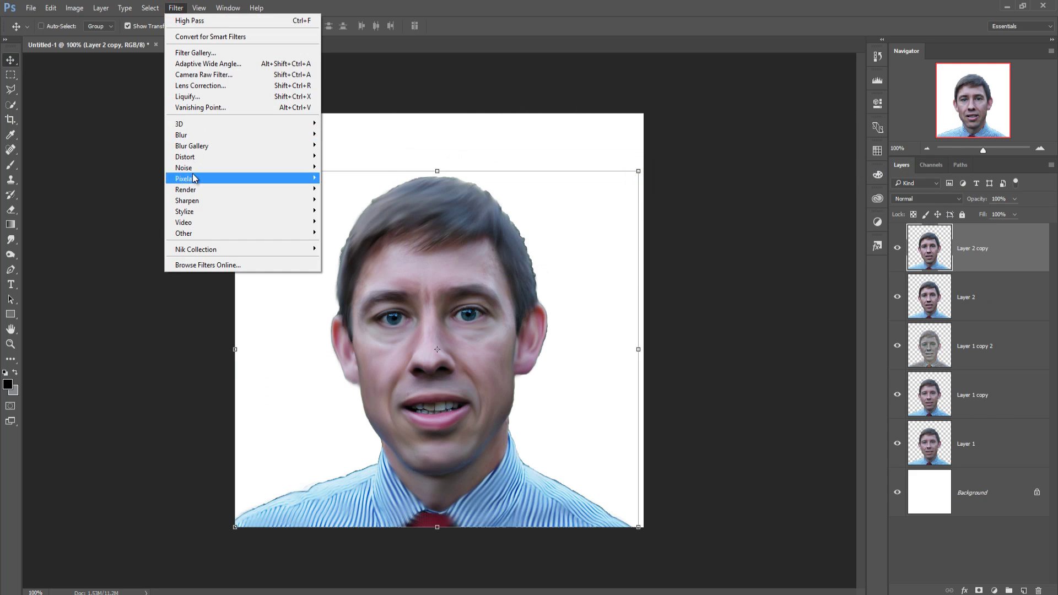
{"action": "left_click", "coordinate": [185, 97]}
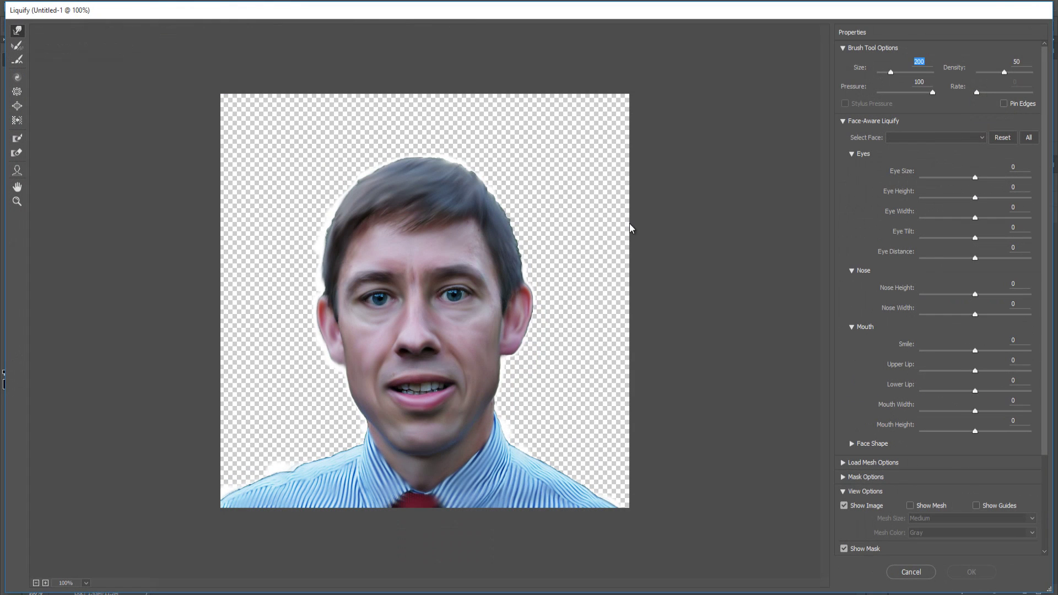
- With Face-Aware Liquify, raise the eyes, widen the mouth into a full smile, and lower a fuller bottom lip
{"action": "left_click", "coordinate": [16, 171]}
{"action": "mouse_move", "coordinate": [451, 254]}
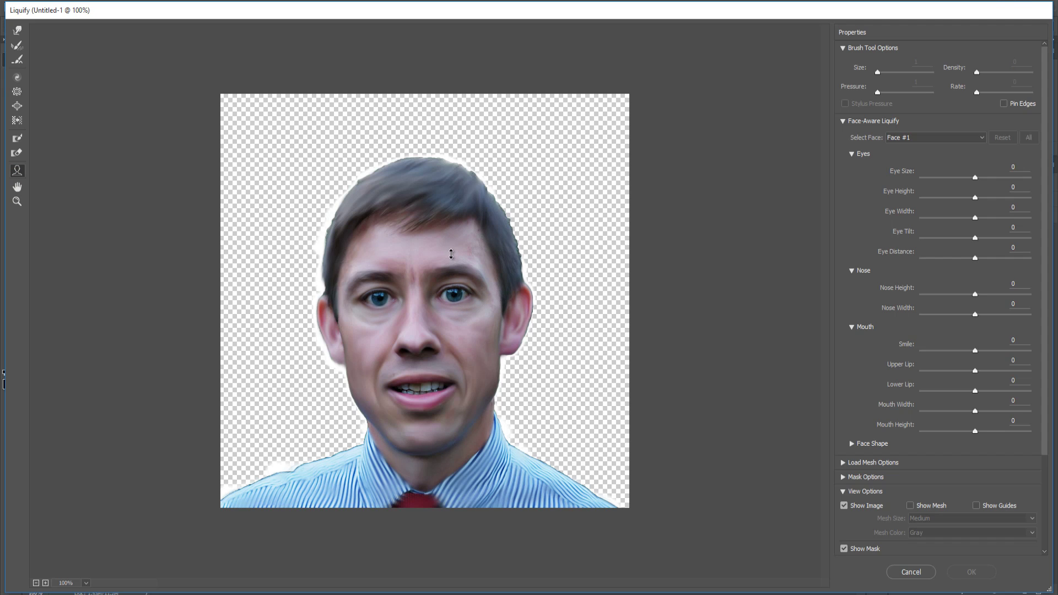
{"action": "left_click_drag", "start_coordinate": [453, 283], "coordinate": [458, 259]}
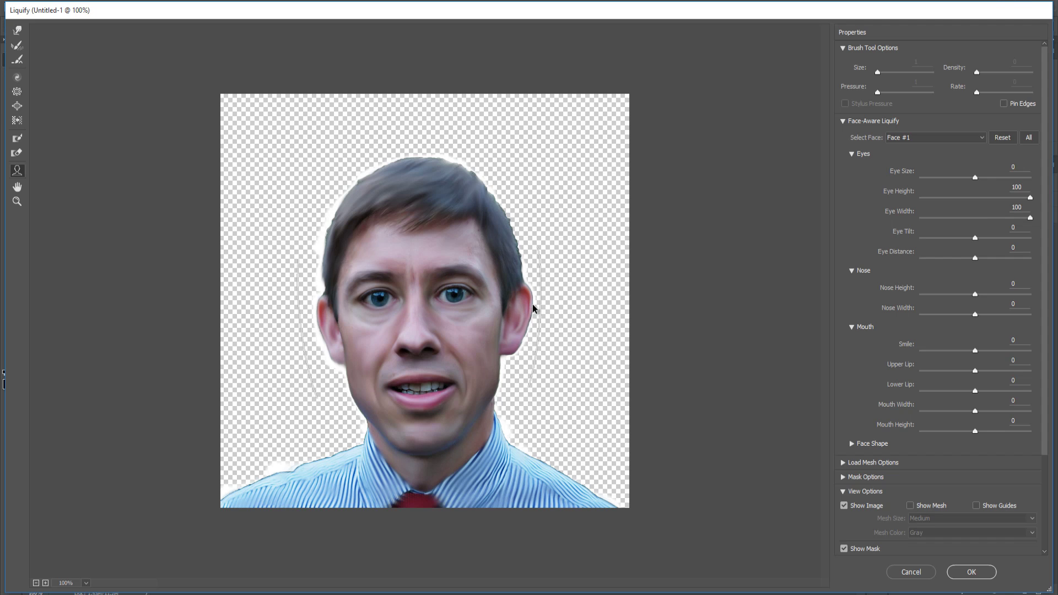
{"action": "mouse_move", "coordinate": [420, 389]}
{"action": "left_click_drag", "start_coordinate": [450, 389], "coordinate": [451, 382]}
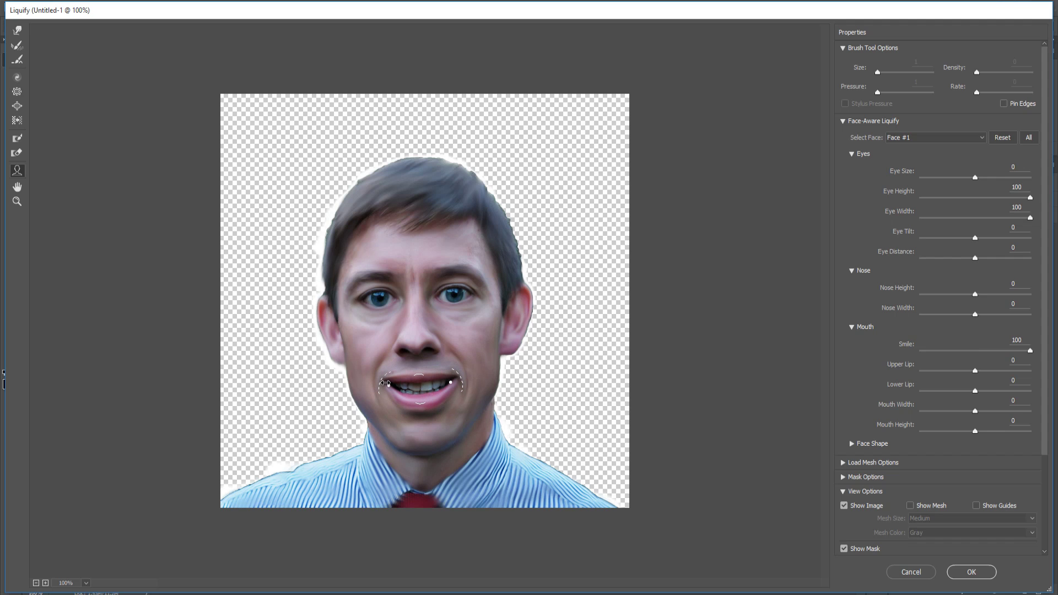
{"action": "left_click_drag", "start_coordinate": [383, 383], "coordinate": [369, 383]}
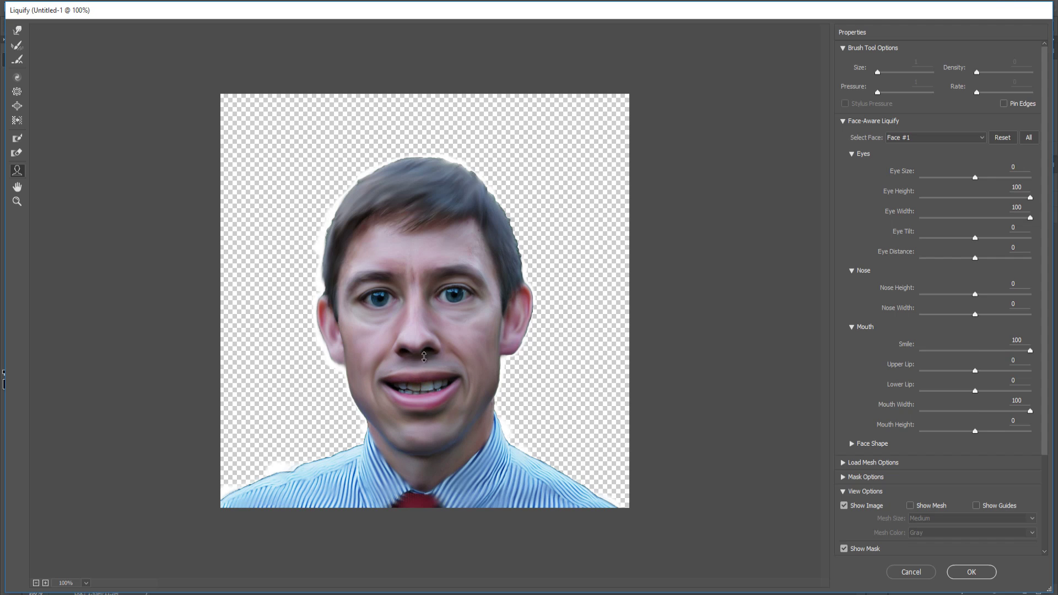
{"action": "left_click_drag", "start_coordinate": [420, 407], "coordinate": [419, 421]}
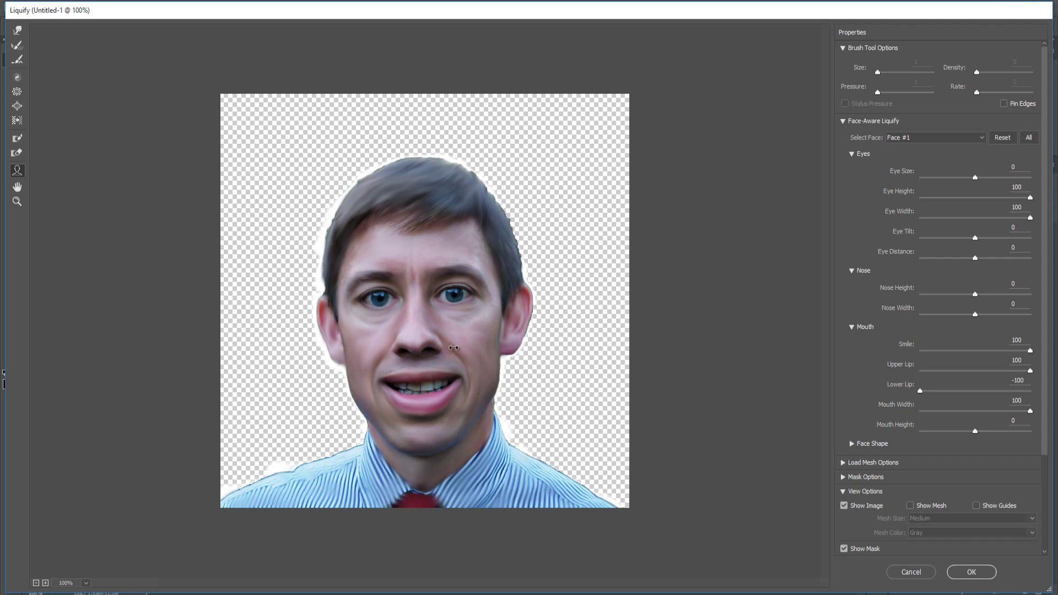
- Enlarge and lengthen the nose, broaden the face and cheeks, and apply the Liquify
{"action": "left_click_drag", "start_coordinate": [454, 347], "coordinate": [421, 355]}
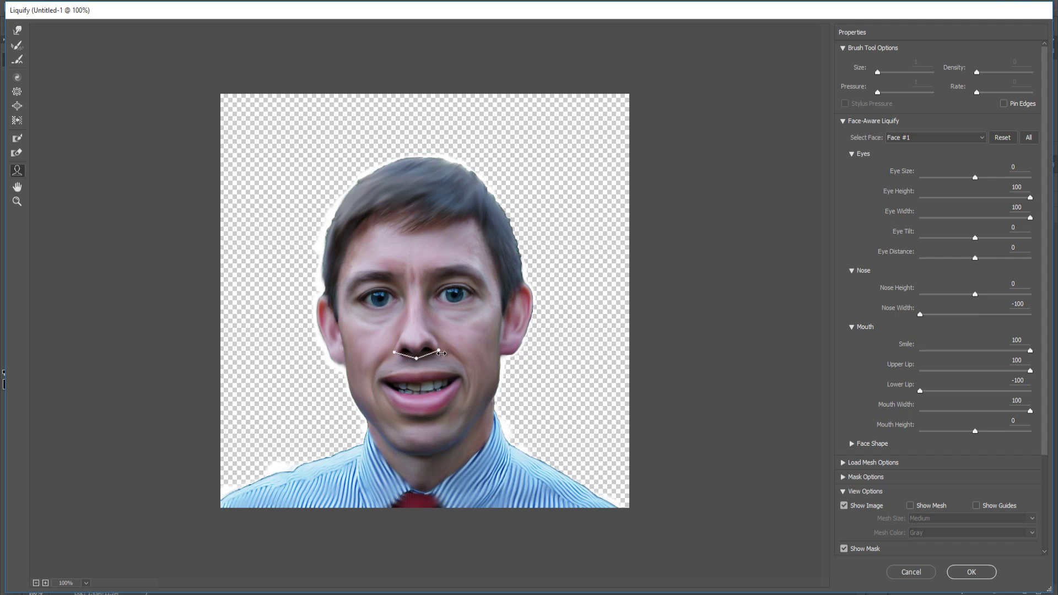
{"action": "left_click_drag", "start_coordinate": [438, 354], "coordinate": [483, 343]}
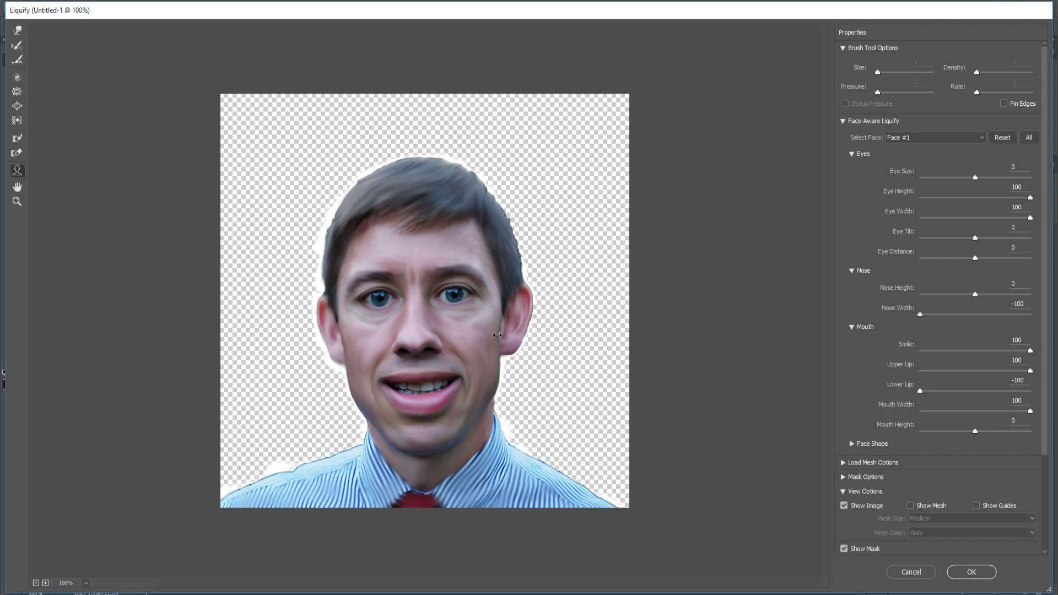
{"action": "left_click_drag", "start_coordinate": [417, 359], "coordinate": [419, 352]}
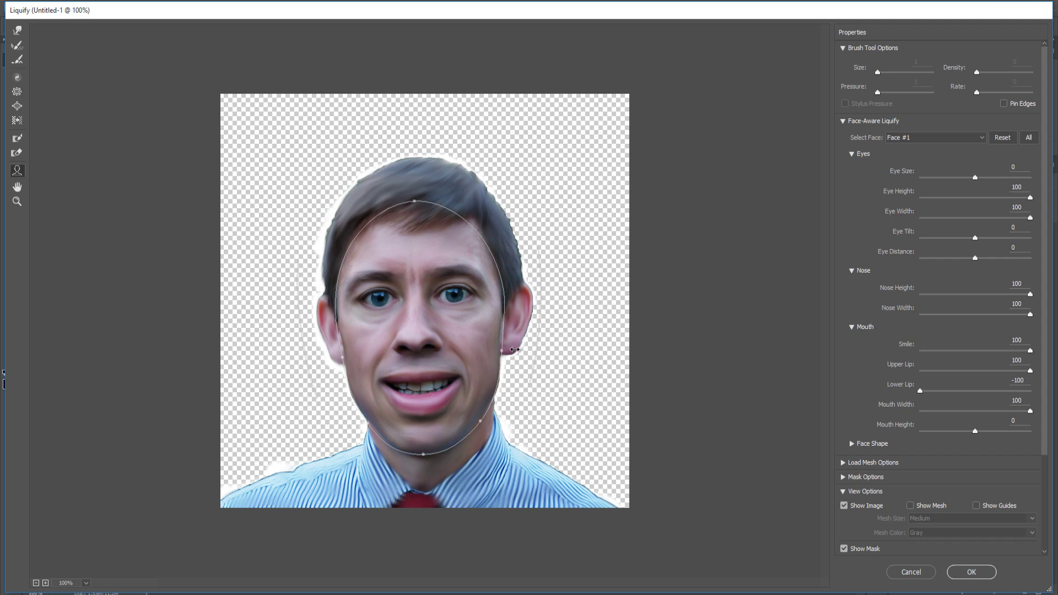
{"action": "mouse_move", "coordinate": [504, 350]}
{"action": "left_mouse_down"}
{"action": "mouse_move", "coordinate": [513, 350]}
{"action": "mouse_move", "coordinate": [488, 350]}
{"action": "mouse_move", "coordinate": [509, 350]}
{"action": "left_mouse_up"}
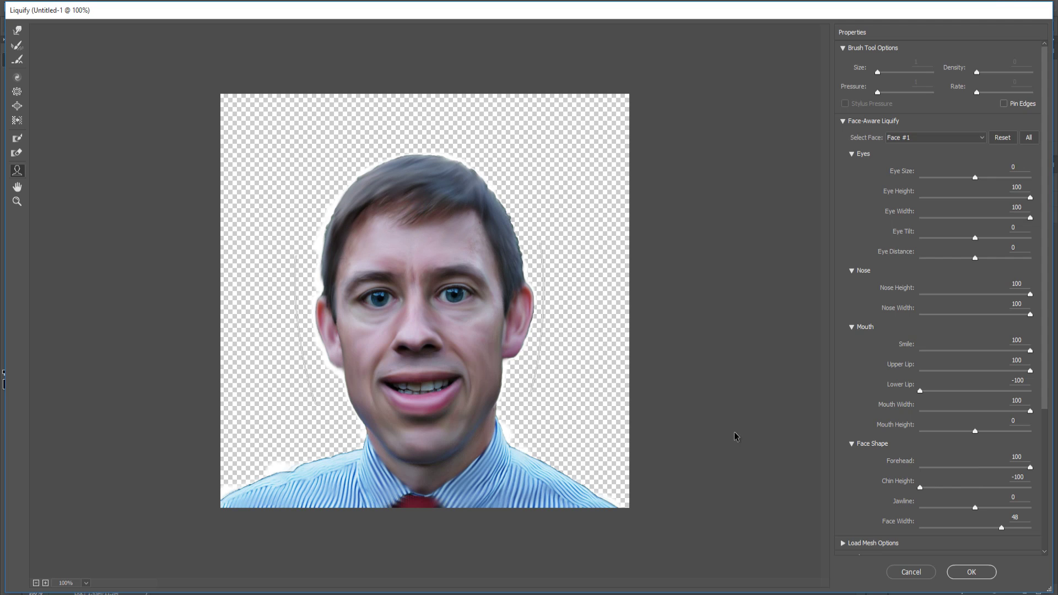
{"action": "left_click", "coordinate": [971, 572]}
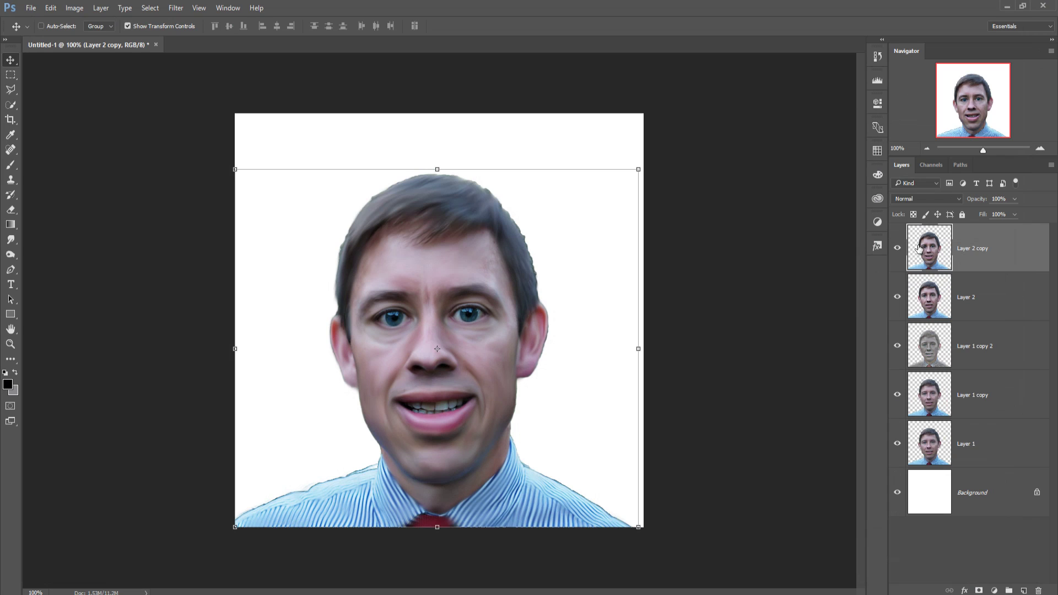
- Reopen and apply Liquify on Layer 2 copy twice
{"action": "left_click", "coordinate": [176, 9]}
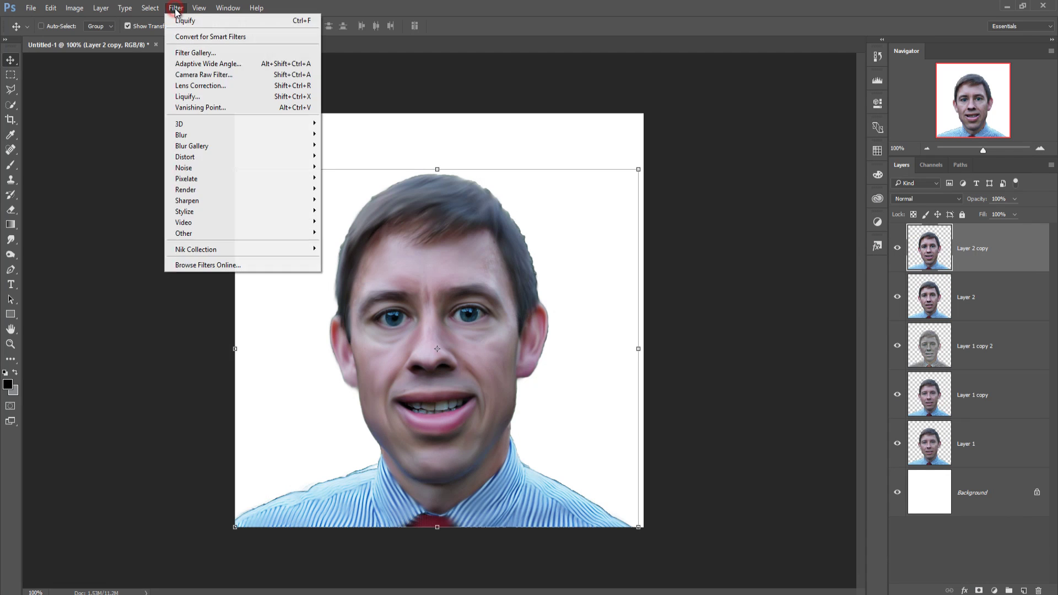
{"action": "left_click", "coordinate": [191, 95]}
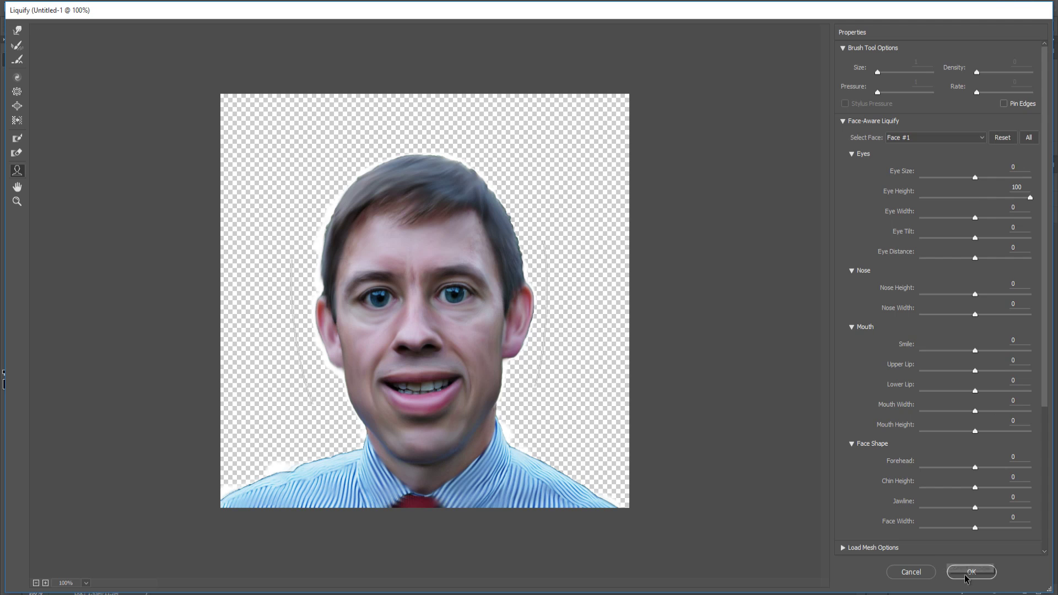
{"action": "left_click", "coordinate": [970, 573]}
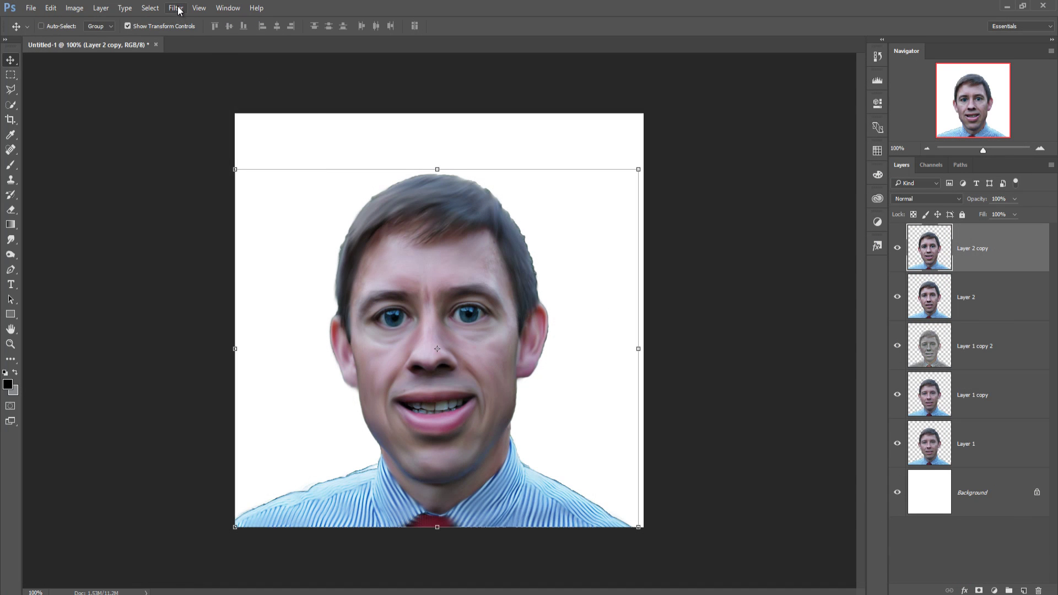
{"action": "left_click", "coordinate": [177, 8]}
{"action": "left_click", "coordinate": [191, 96]}
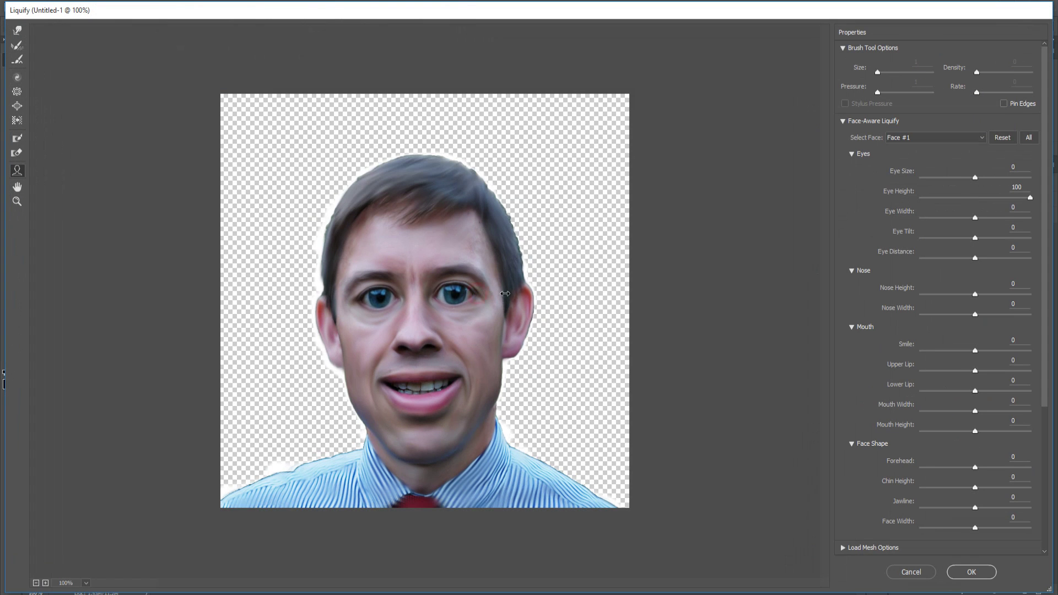
{"action": "left_click", "coordinate": [971, 572]}
- Enlarge and raise the eyes to Eye Height and Width 100 with the Face tool, and apply
{"action": "left_click", "coordinate": [177, 8]}
{"action": "left_click", "coordinate": [191, 95]}
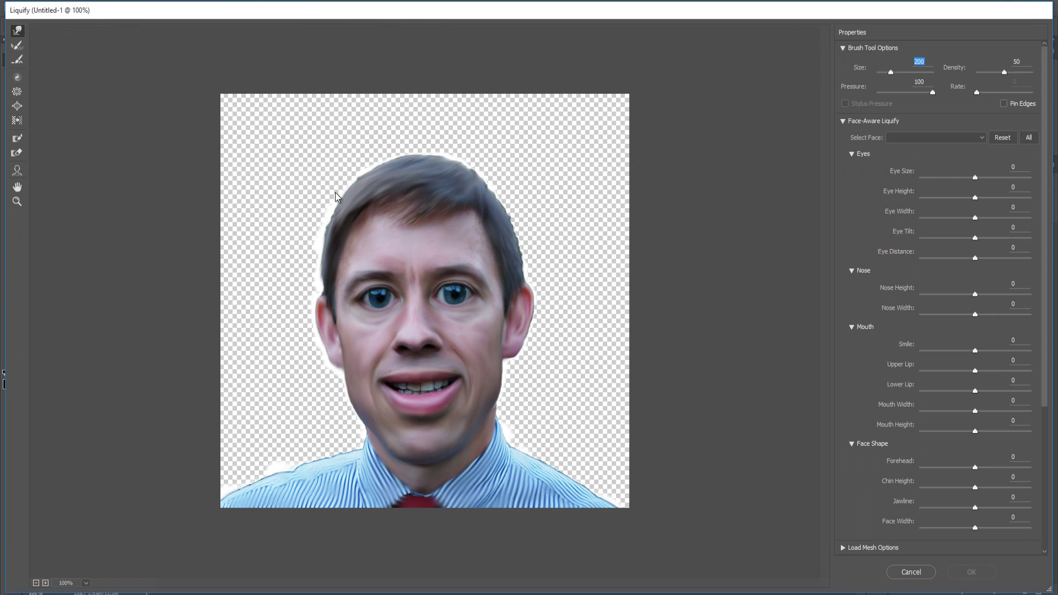
{"action": "key", "text": "a"}
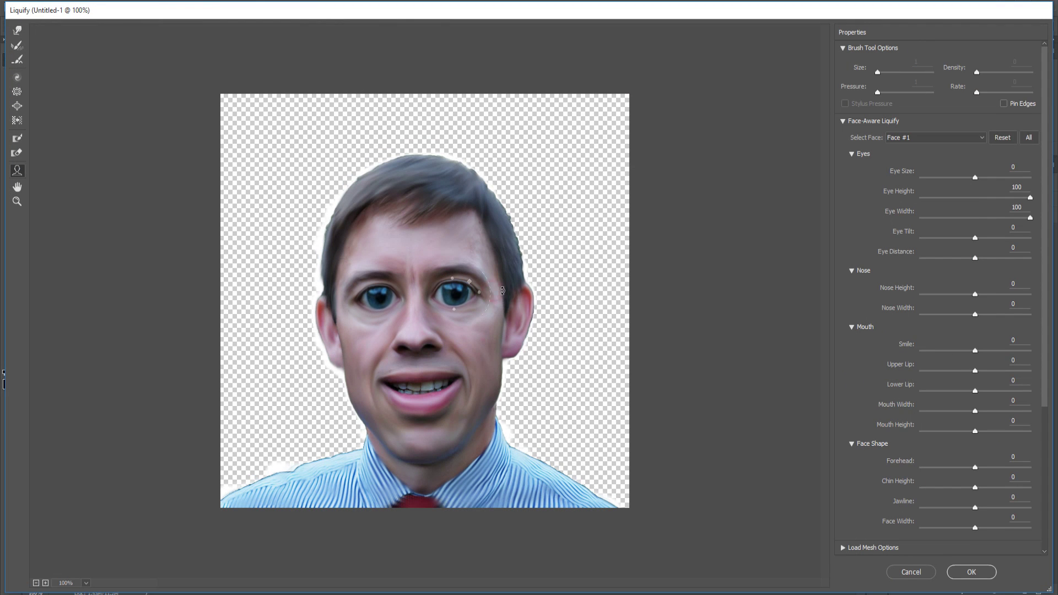
{"action": "left_click_drag", "start_coordinate": [502, 290], "coordinate": [497, 284]}
{"action": "key", "text": "Return"}
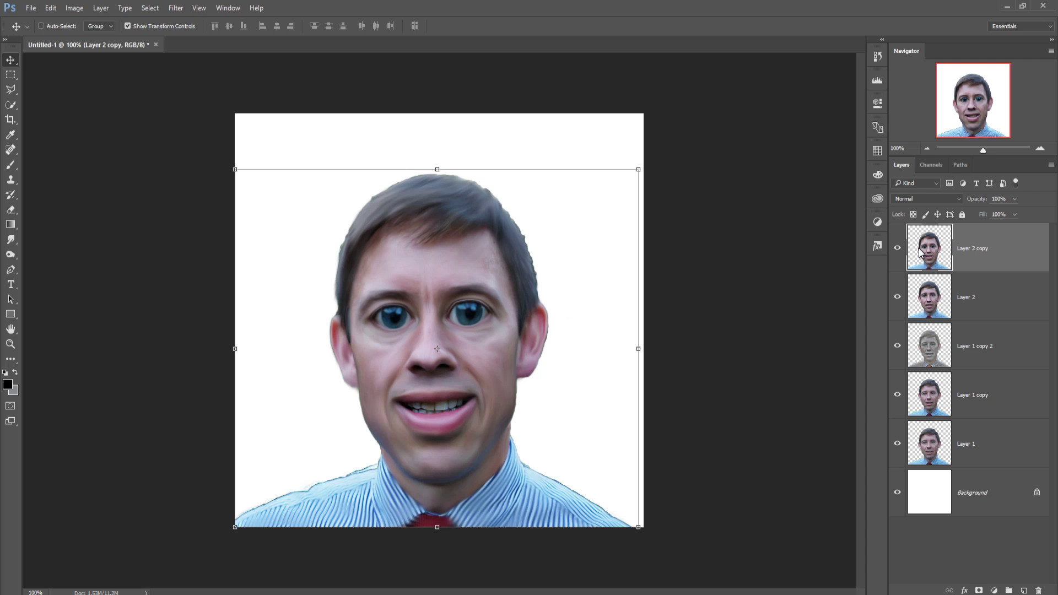
- Reopen Liquify on Layer 2 copy with the Bloat tool active
{"action": "right_click", "coordinate": [916, 249]}
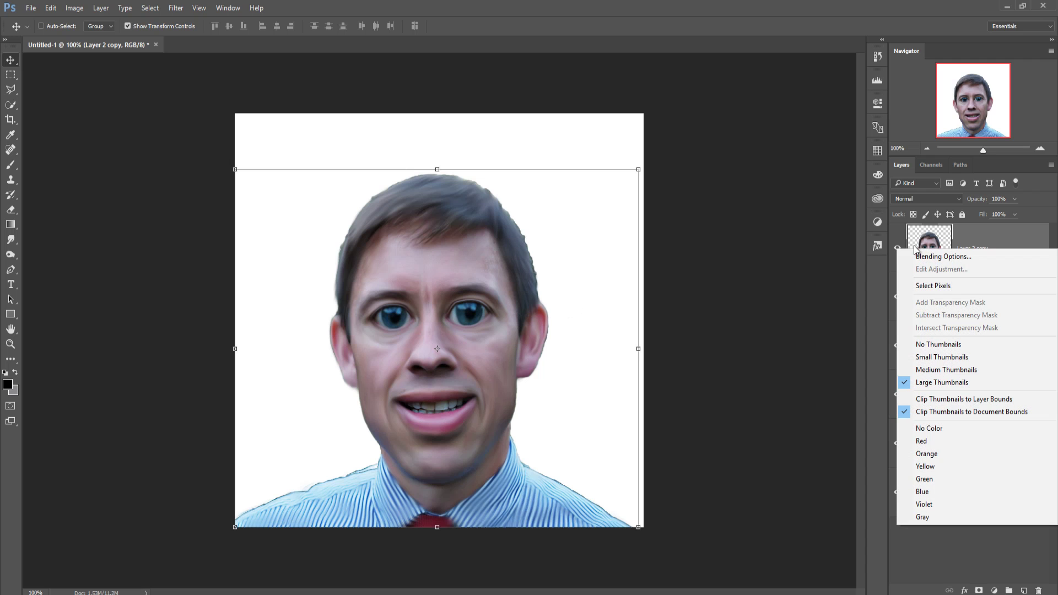
{"action": "left_click", "coordinate": [192, 73]}
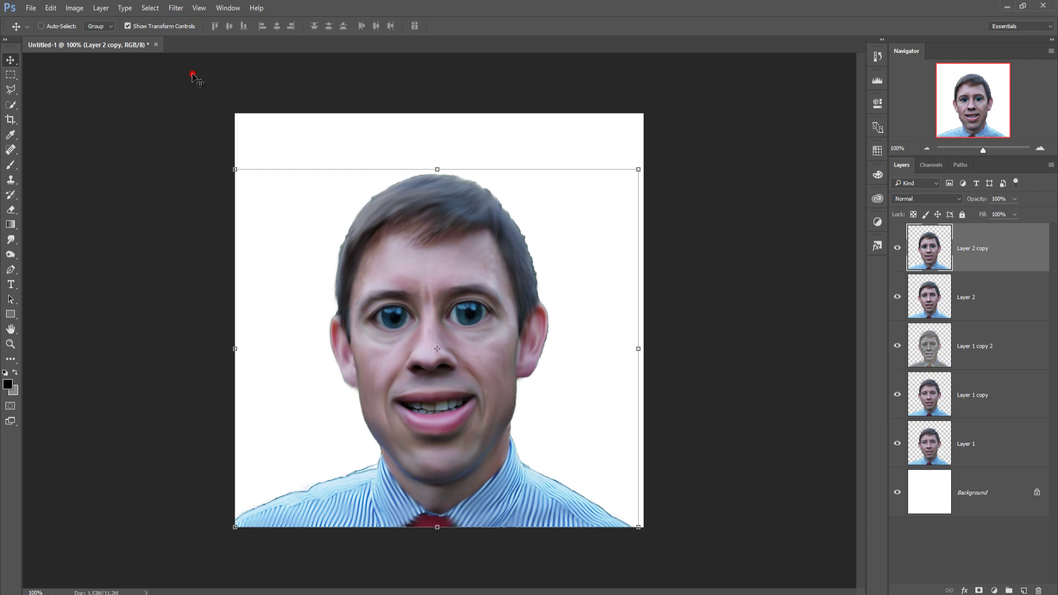
{"action": "left_click", "coordinate": [175, 7]}
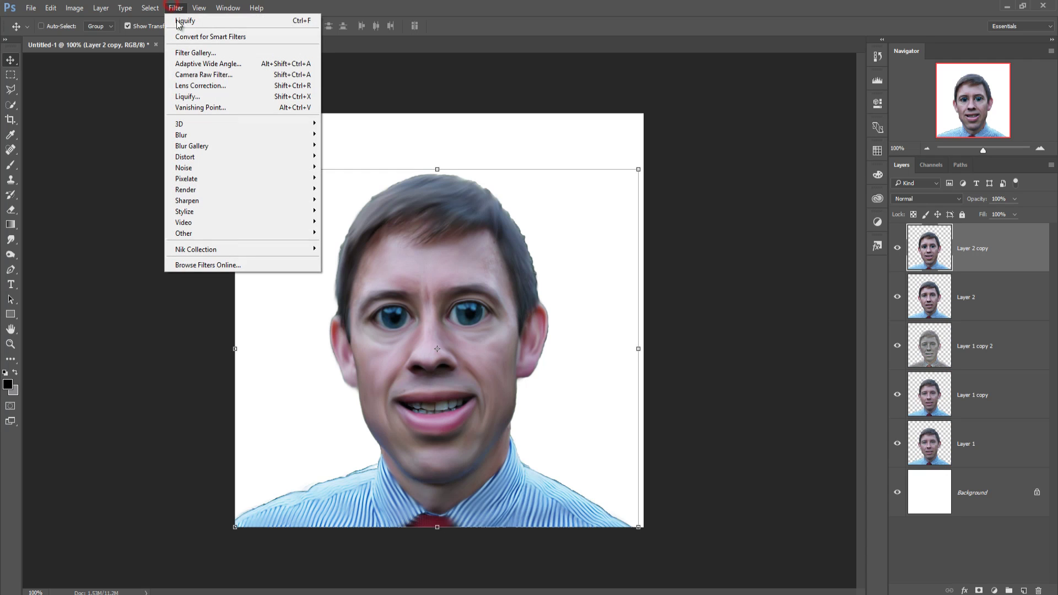
{"action": "left_click", "coordinate": [201, 96]}
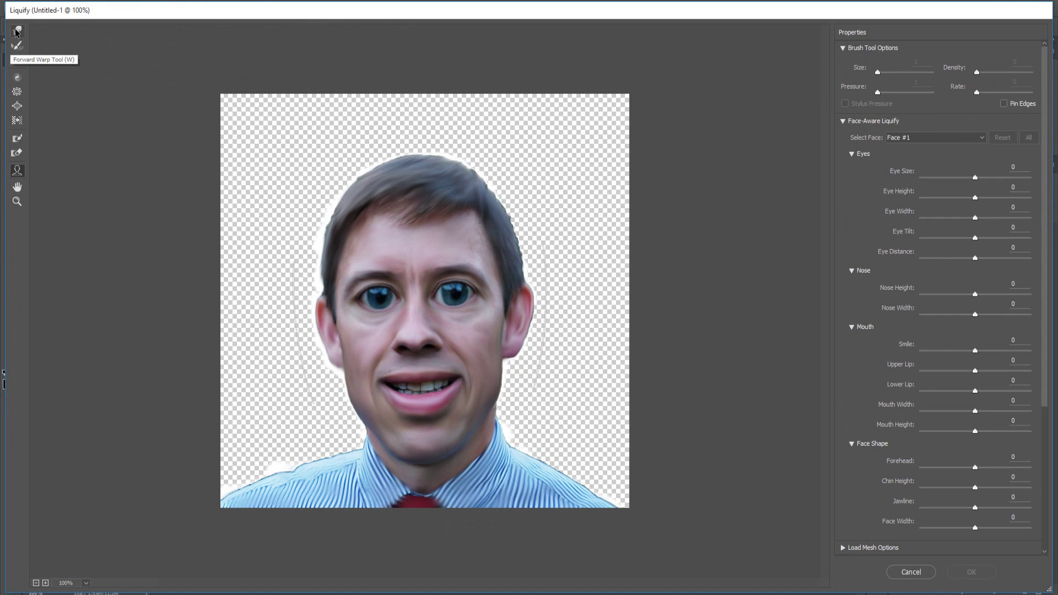
{"action": "left_click", "coordinate": [17, 106]}
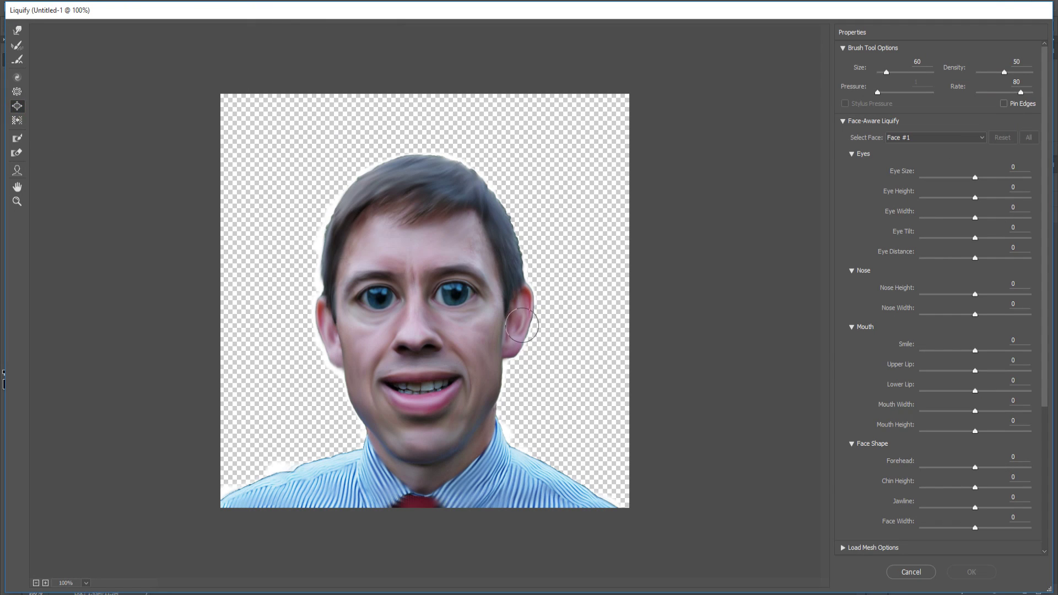
- Bloat the right ear with a larger brush, swelling its lobe and upper part
{"action": "left_click_drag", "start_coordinate": [527, 291], "coordinate": [527, 295]}
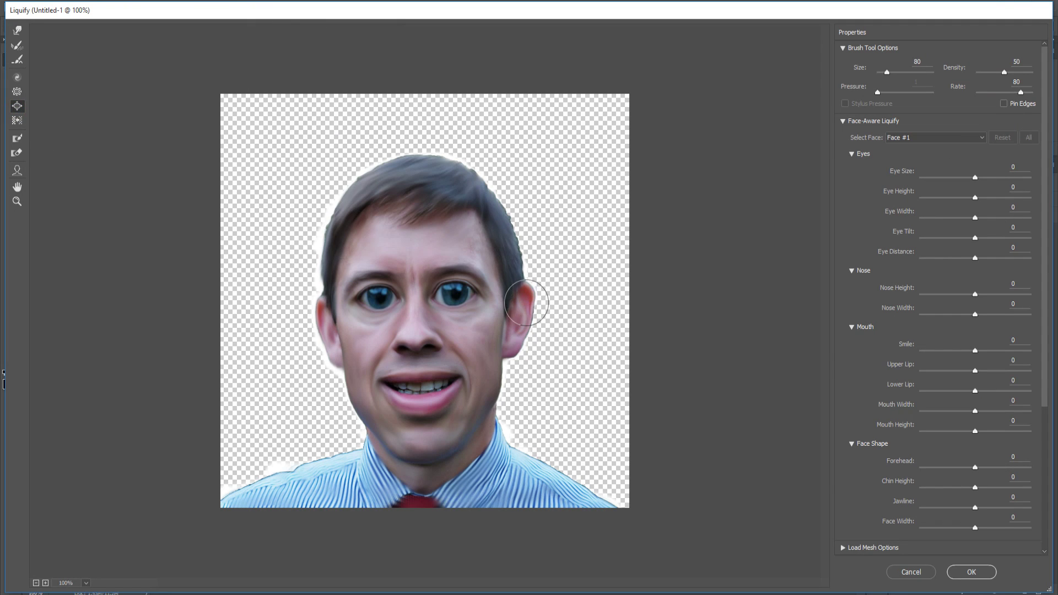
{"action": "key", "text": "bracketright"}
{"action": "mouse_move", "coordinate": [525, 306]}
{"action": "left_mouse_down"}
{"action": "mouse_move", "coordinate": [531, 296]}
{"action": "mouse_move", "coordinate": [527, 306]}
{"action": "left_mouse_up"}
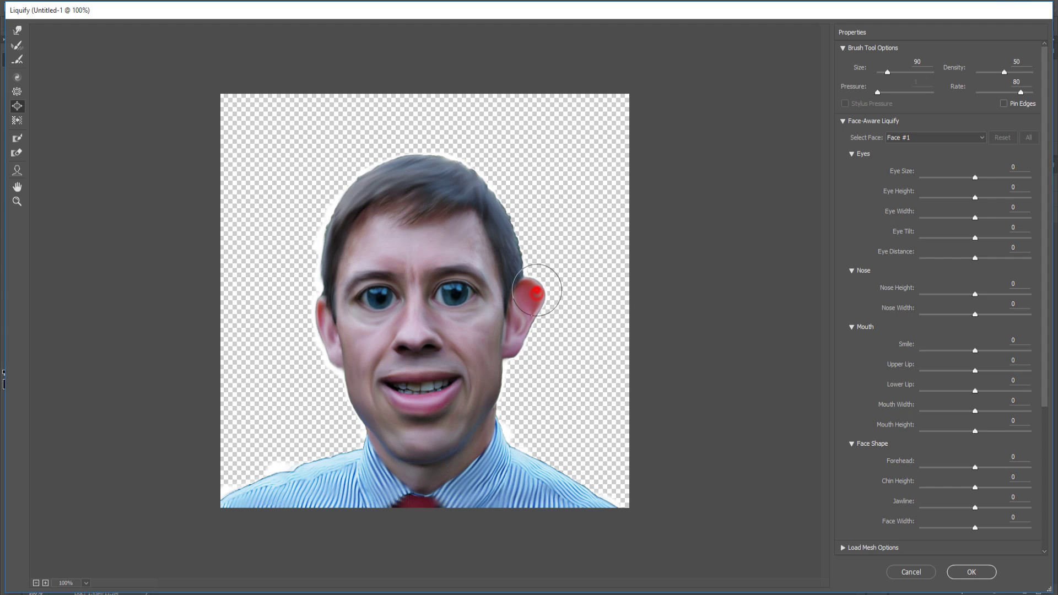
{"action": "mouse_move", "coordinate": [527, 320]}
{"action": "left_mouse_down"}
{"action": "mouse_move", "coordinate": [524, 342]}
{"action": "mouse_move", "coordinate": [530, 284]}
{"action": "mouse_move", "coordinate": [534, 301]}
{"action": "left_mouse_up"}
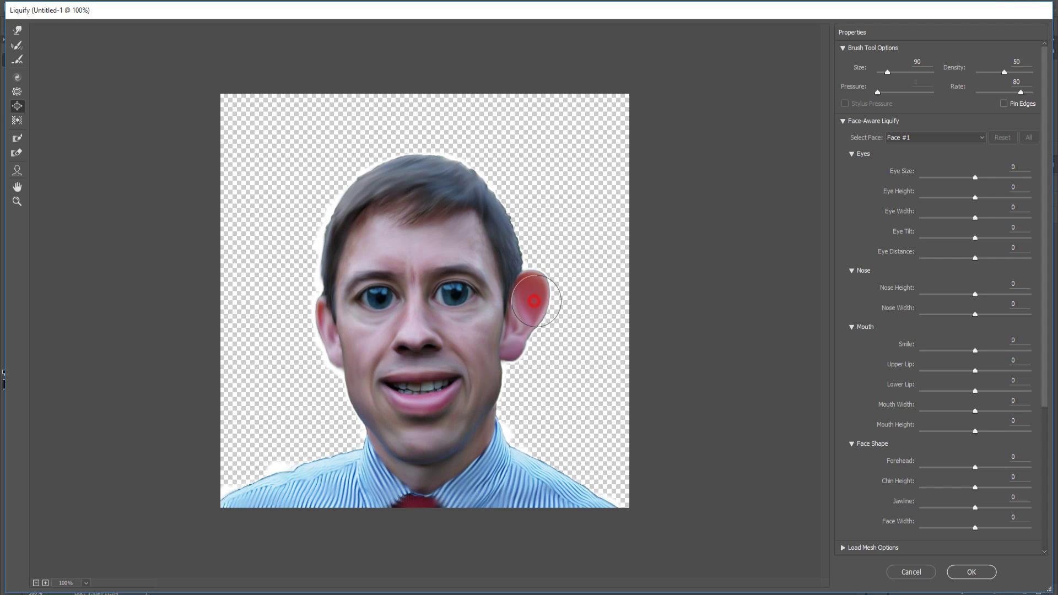
{"action": "mouse_move", "coordinate": [534, 301]}
{"action": "left_mouse_down"}
{"action": "mouse_move", "coordinate": [533, 337]}
{"action": "mouse_move", "coordinate": [533, 303]}
{"action": "left_mouse_up"}
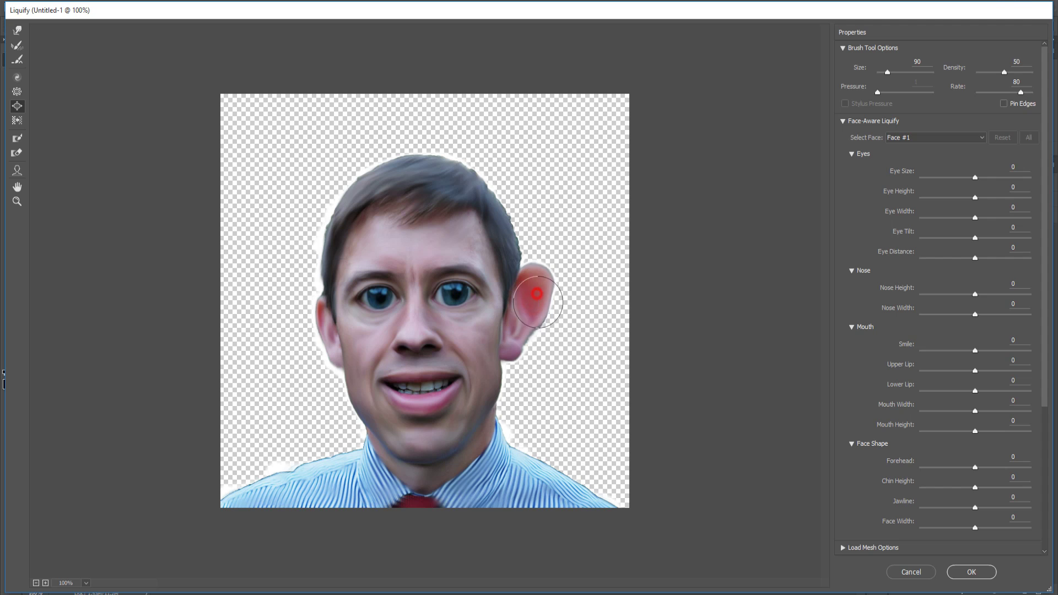
{"action": "left_click_drag", "start_coordinate": [533, 303], "coordinate": [541, 292]}
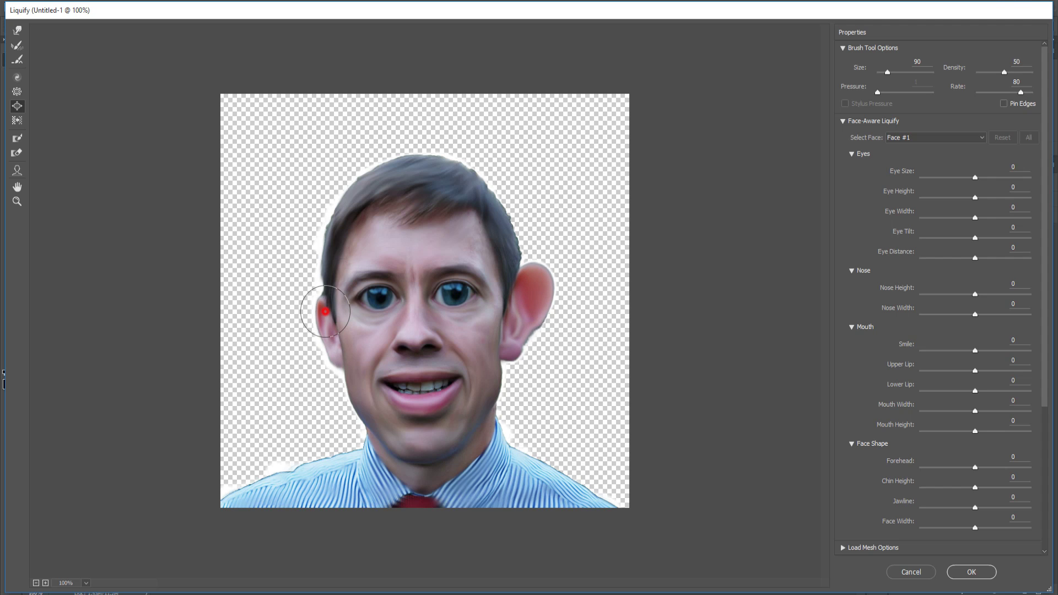
- Swell the left ear into a taller ear and reshape the right ear to match
{"action": "left_click_drag", "start_coordinate": [322, 316], "coordinate": [322, 316]}
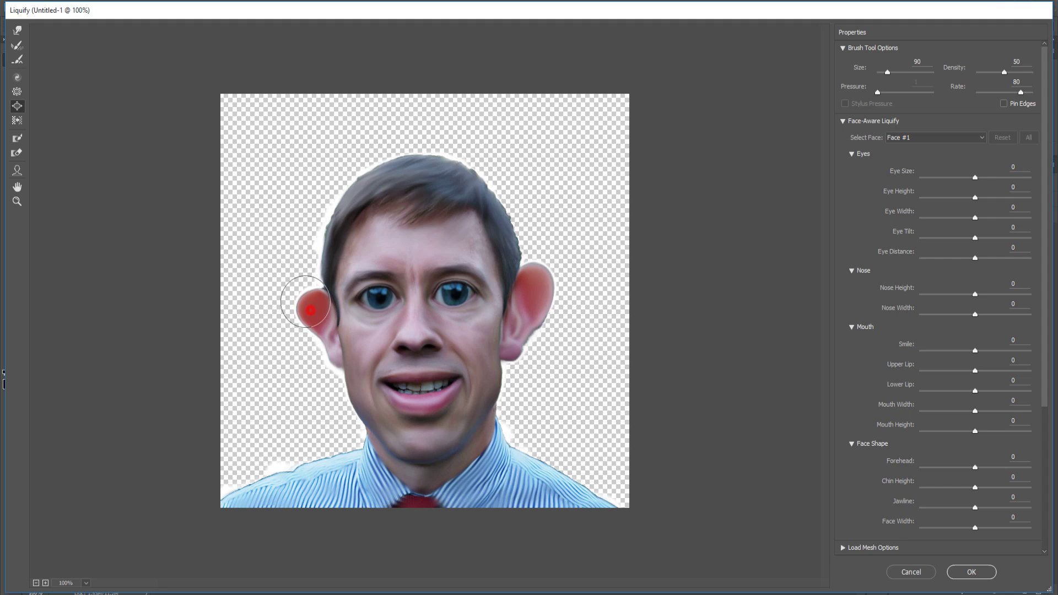
{"action": "mouse_move", "coordinate": [312, 337]}
{"action": "left_mouse_down"}
{"action": "mouse_move", "coordinate": [329, 329]}
{"action": "mouse_move", "coordinate": [318, 321]}
{"action": "left_mouse_up"}
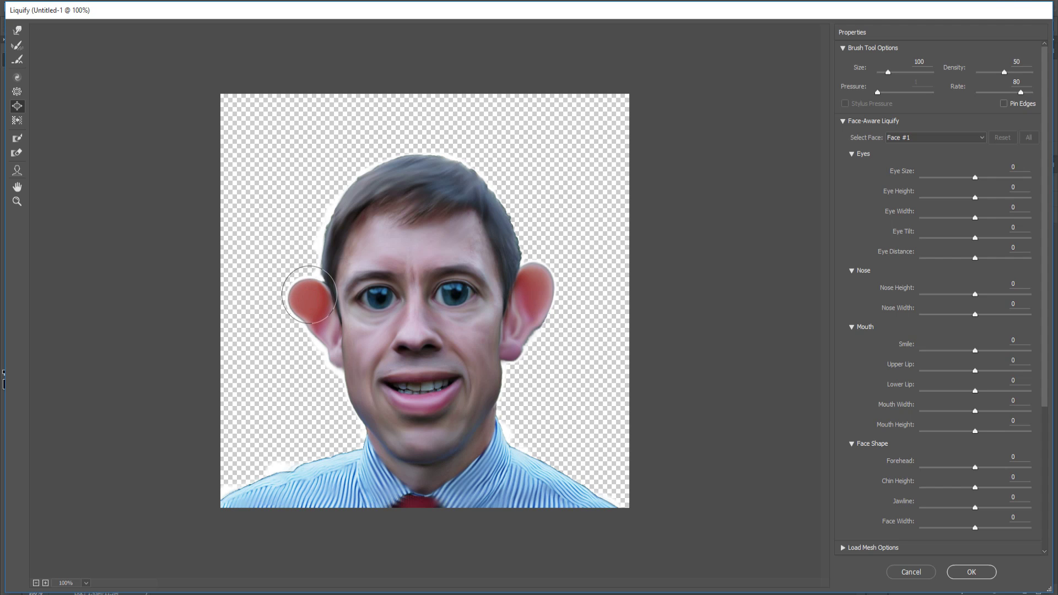
{"action": "mouse_move", "coordinate": [310, 295]}
{"action": "left_mouse_down"}
{"action": "mouse_move", "coordinate": [303, 314]}
{"action": "mouse_move", "coordinate": [321, 345]}
{"action": "mouse_move", "coordinate": [320, 321]}
{"action": "mouse_move", "coordinate": [297, 300]}
{"action": "mouse_move", "coordinate": [313, 326]}
{"action": "mouse_move", "coordinate": [308, 341]}
{"action": "left_mouse_up"}
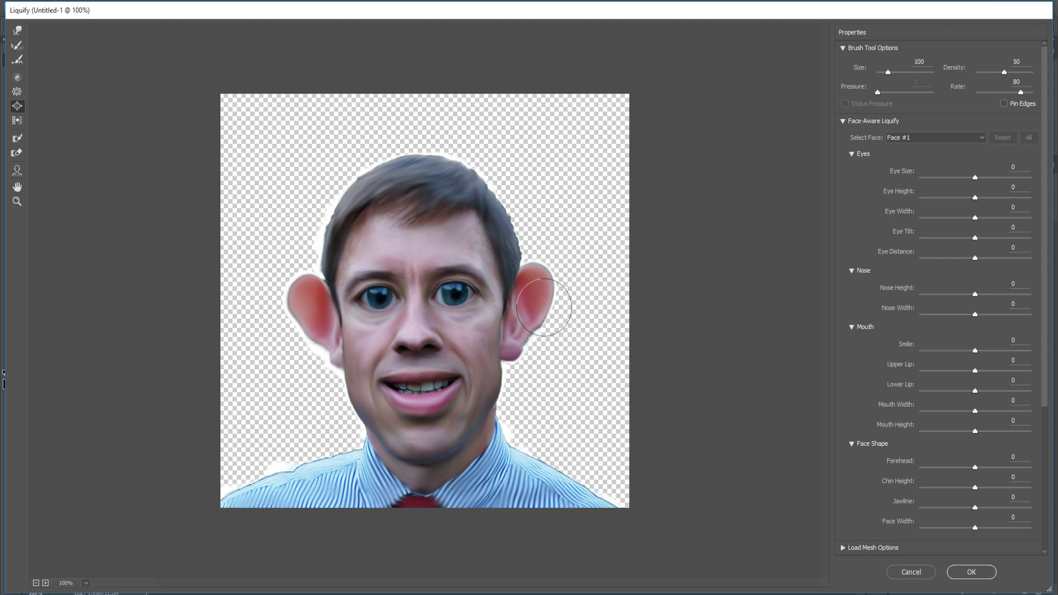
{"action": "mouse_move", "coordinate": [532, 278]}
{"action": "left_mouse_down"}
{"action": "mouse_move", "coordinate": [550, 297]}
{"action": "mouse_move", "coordinate": [540, 281]}
{"action": "mouse_move", "coordinate": [550, 279]}
{"action": "mouse_move", "coordinate": [550, 297]}
{"action": "mouse_move", "coordinate": [558, 283]}
{"action": "mouse_move", "coordinate": [542, 285]}
{"action": "mouse_move", "coordinate": [581, 302]}
{"action": "mouse_move", "coordinate": [595, 333]}
{"action": "left_mouse_up"}
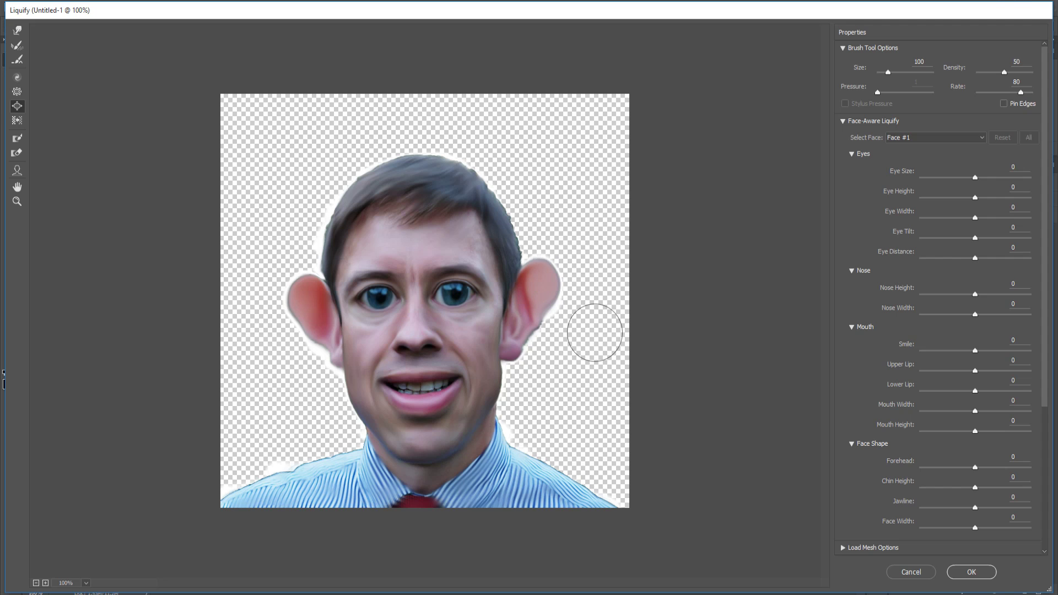
- Use the Face tool to lift the mouth corners and lower a fuller bottom lip, then apply
{"action": "left_click", "coordinate": [15, 29]}
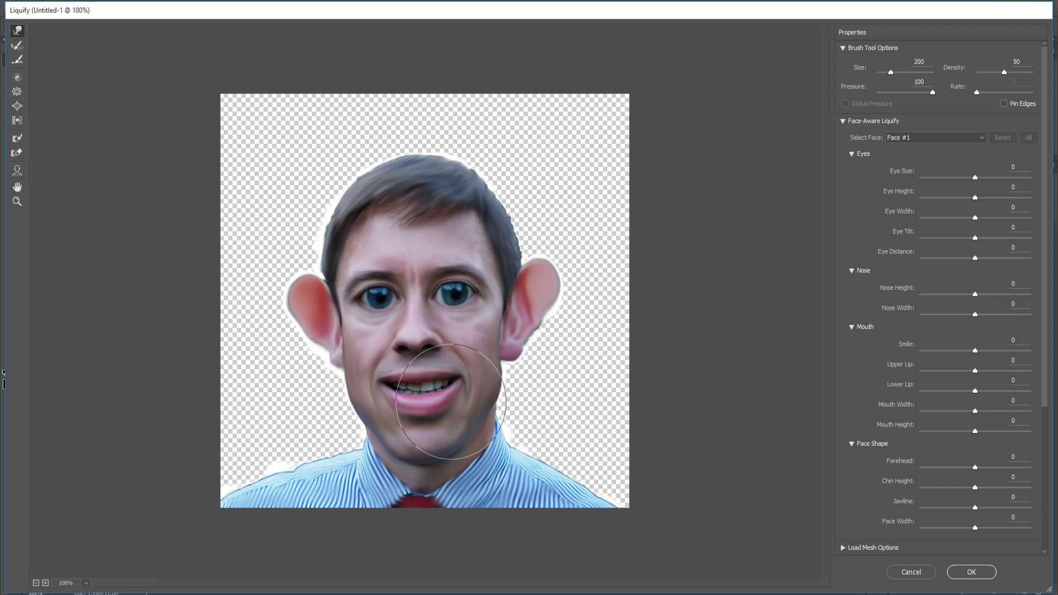
{"action": "left_click", "coordinate": [17, 170]}
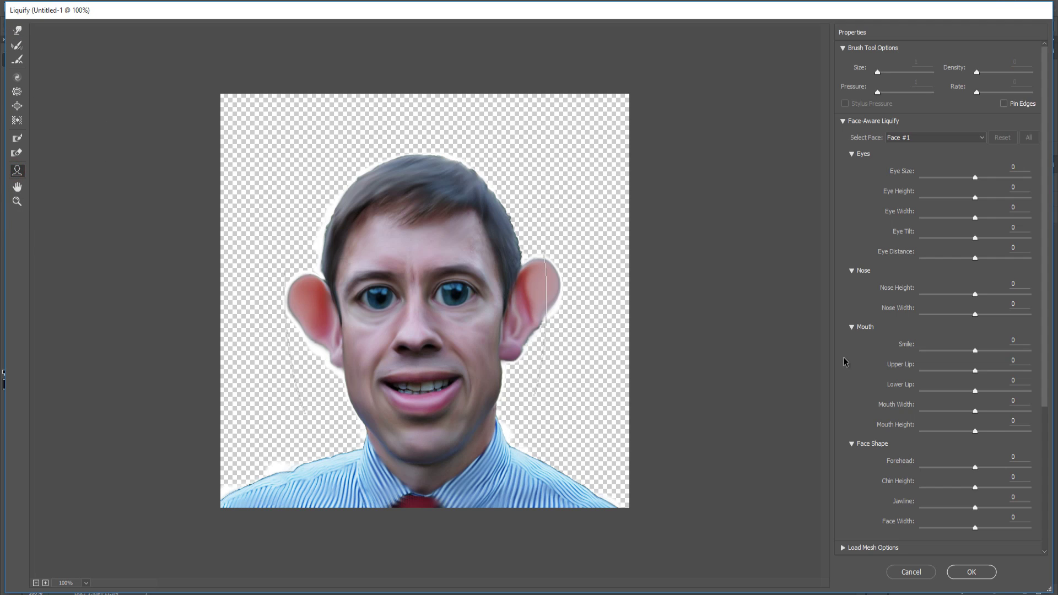
{"action": "mouse_move", "coordinate": [422, 385]}
{"action": "left_click_drag", "start_coordinate": [468, 381], "coordinate": [496, 366]}
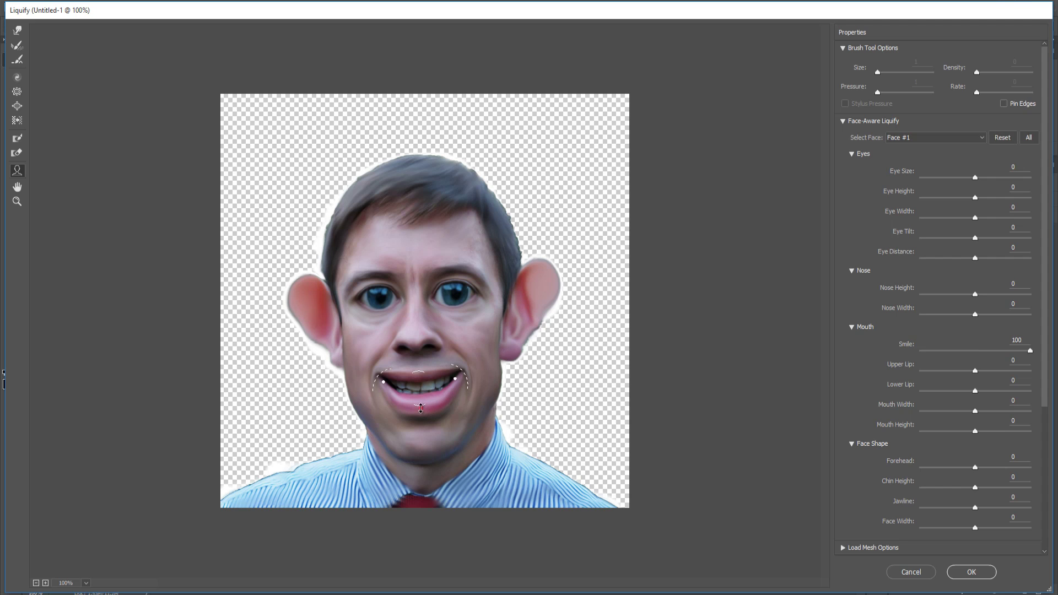
{"action": "left_click_drag", "start_coordinate": [421, 409], "coordinate": [421, 417]}
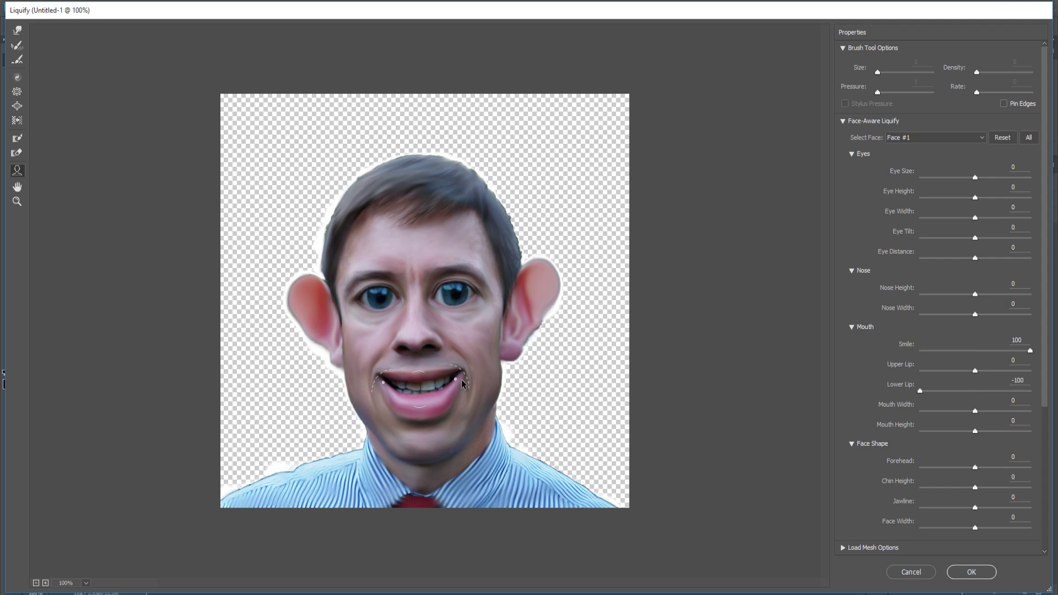
{"action": "left_click", "coordinate": [986, 573]}
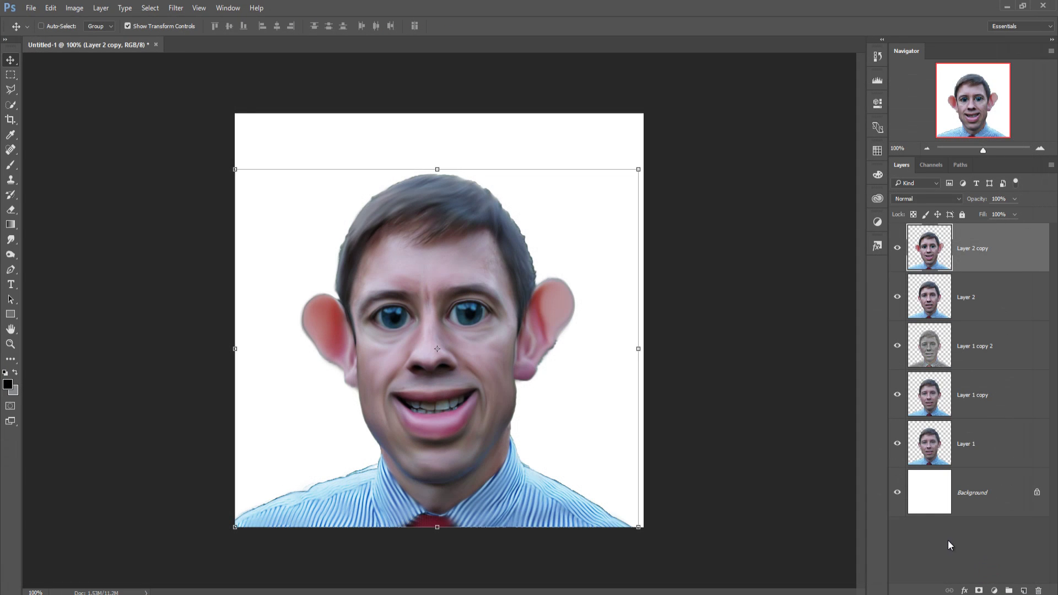
- In a second Liquify pass, pull the lower lip further down and widen the smile
{"action": "left_click", "coordinate": [176, 7]}
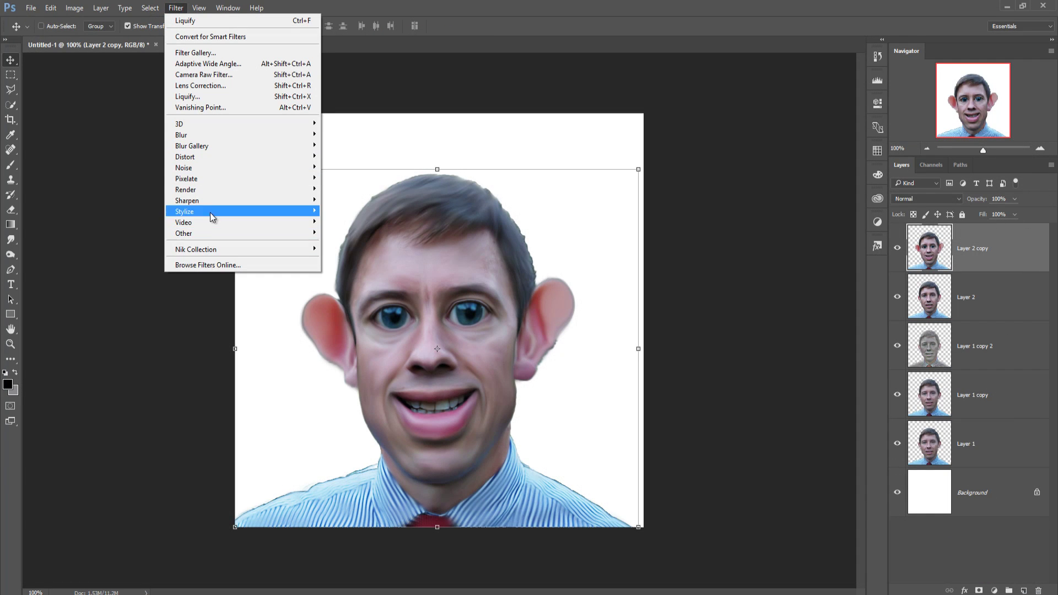
{"action": "left_click", "coordinate": [200, 97]}
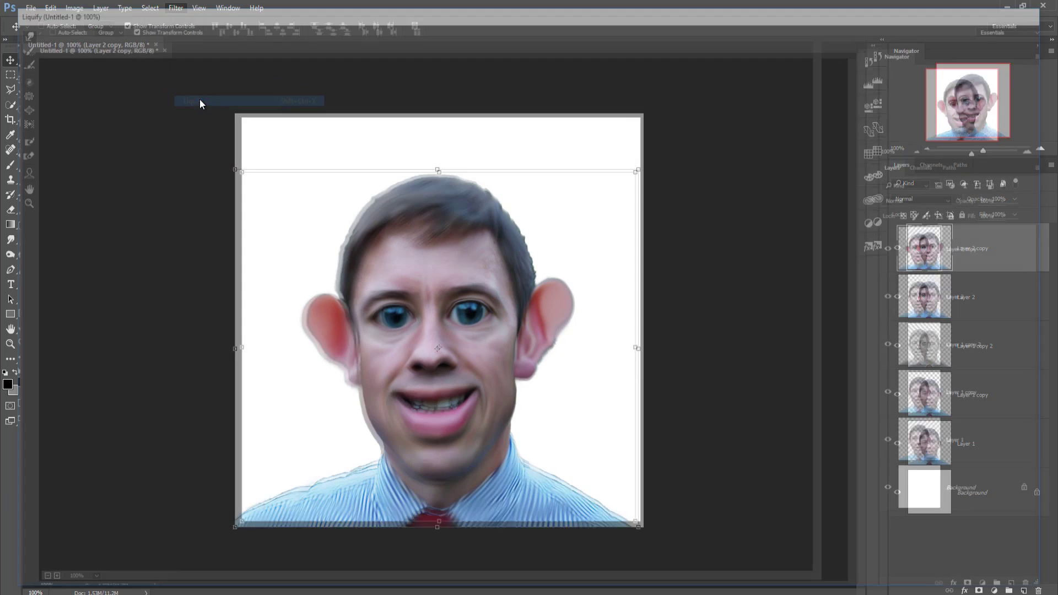
{"action": "left_click_drag", "start_coordinate": [420, 407], "coordinate": [419, 429]}
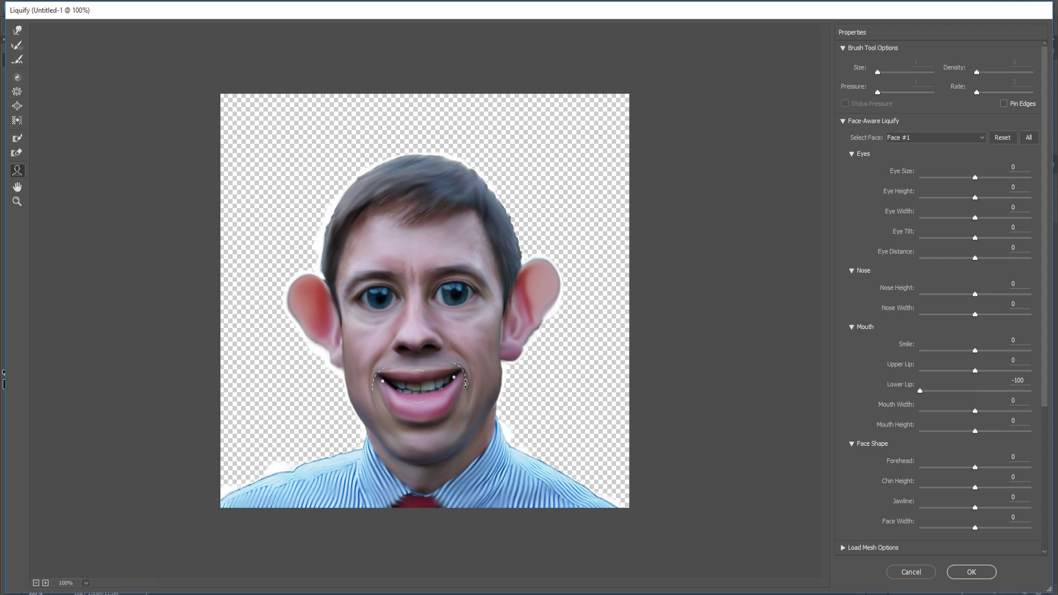
{"action": "left_click_drag", "start_coordinate": [476, 373], "coordinate": [513, 335]}
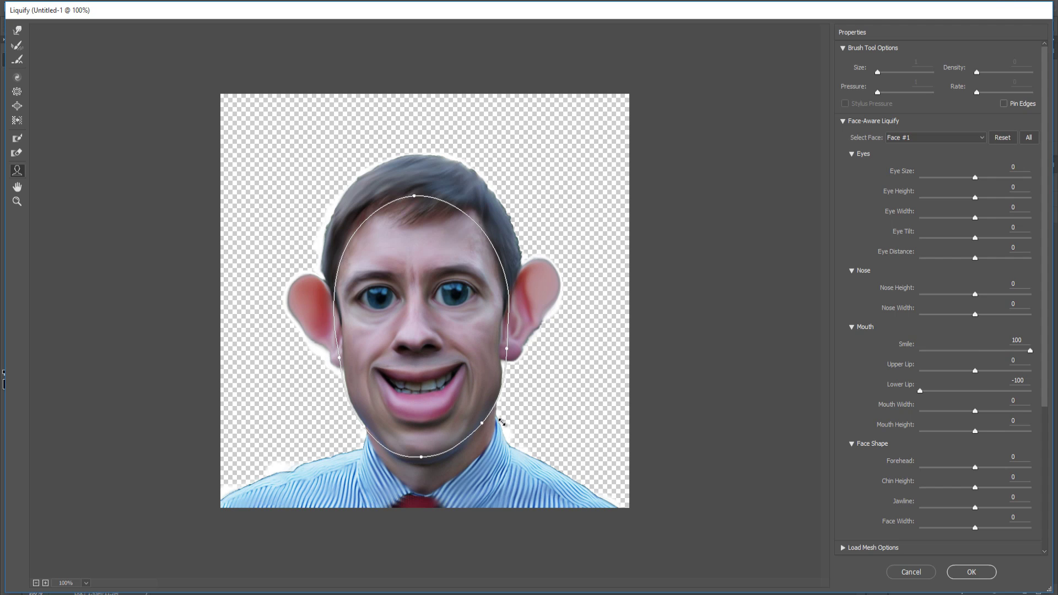
{"action": "left_click", "coordinate": [965, 574]}
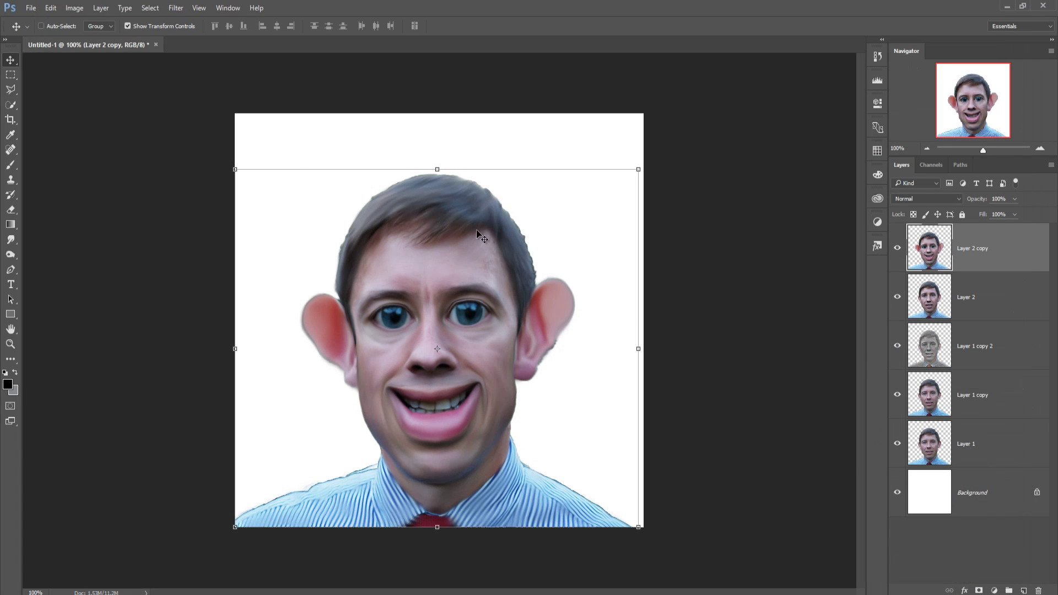
- In a third pass, push Lower Lip to -100, Smile to 100, raise the upper lip, and apply
{"action": "left_click", "coordinate": [176, 7]}
{"action": "left_click", "coordinate": [204, 96]}
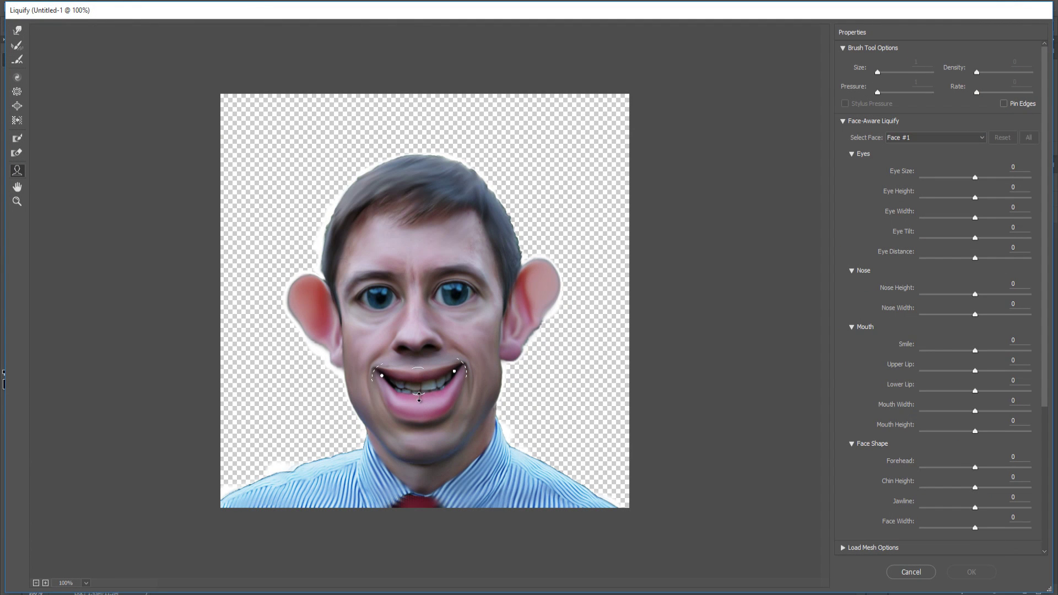
{"action": "left_click_drag", "start_coordinate": [420, 431], "coordinate": [423, 427]}
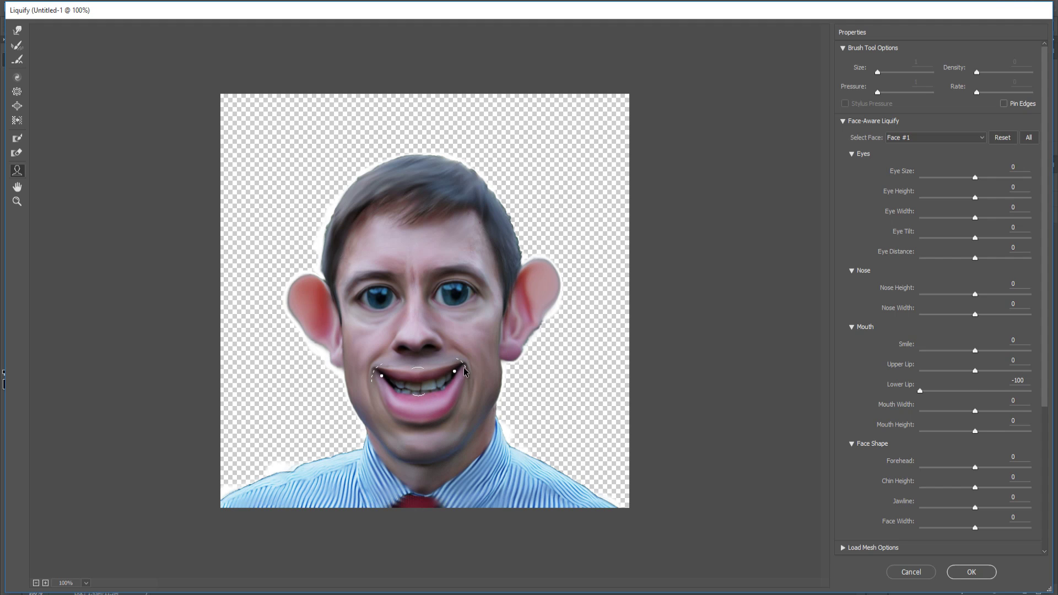
{"action": "left_click_drag", "start_coordinate": [466, 363], "coordinate": [492, 329]}
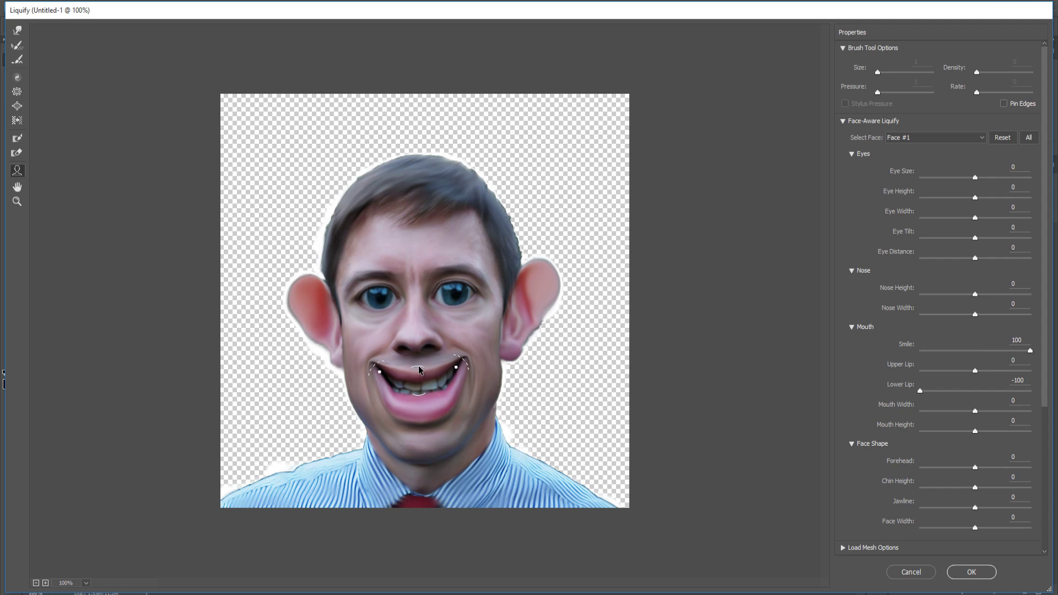
{"action": "left_click_drag", "start_coordinate": [417, 360], "coordinate": [419, 328]}
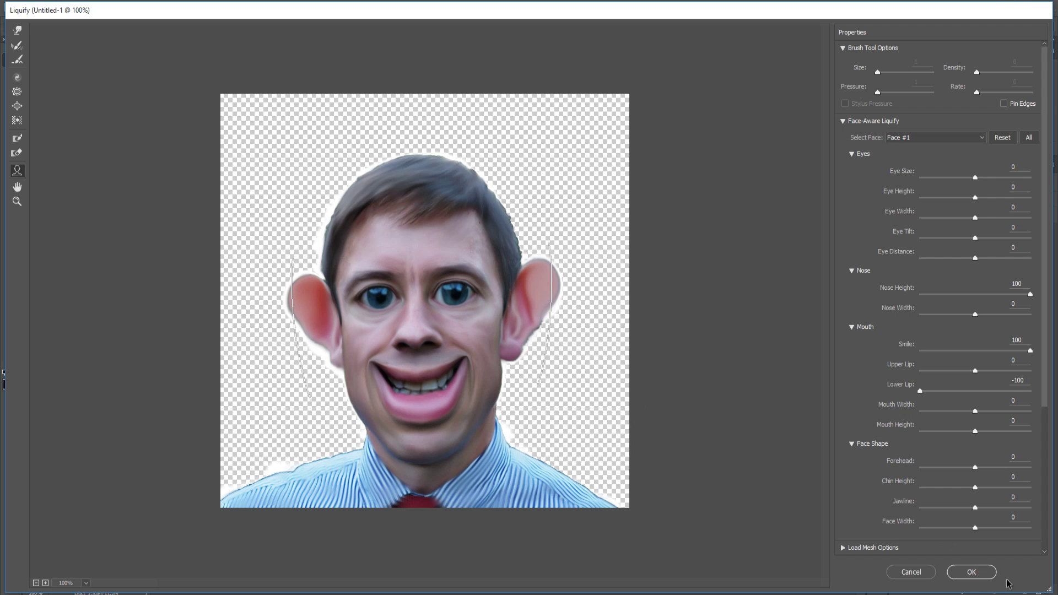
{"action": "left_click", "coordinate": [973, 572]}
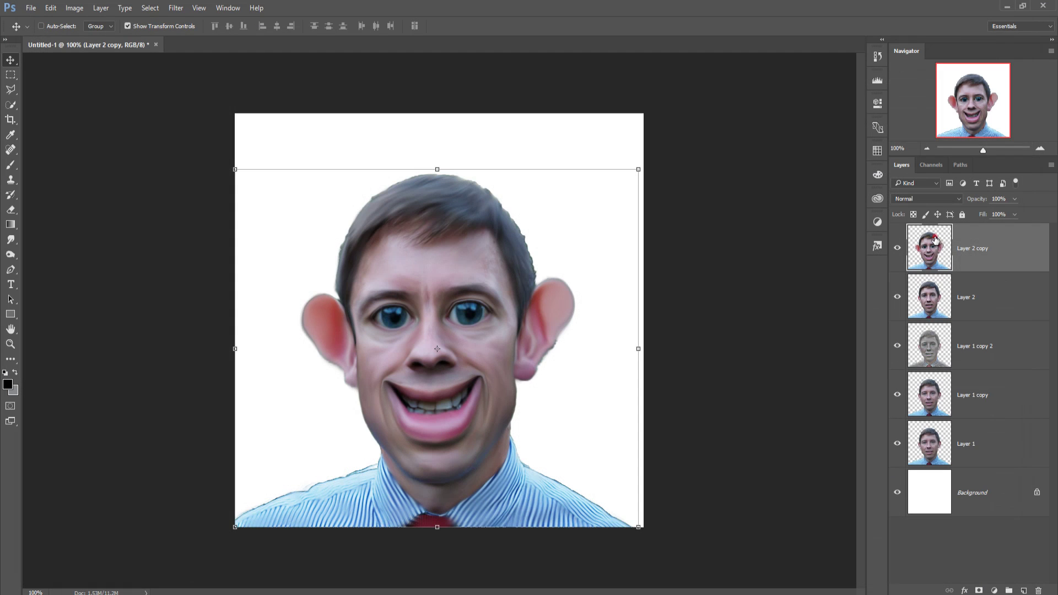
- Duplicate Layer 2 copy and set the Smudge tool to a 100 px brush at 83% strength
{"action": "right_click", "coordinate": [988, 248]}
{"action": "left_click", "coordinate": [868, 165]}
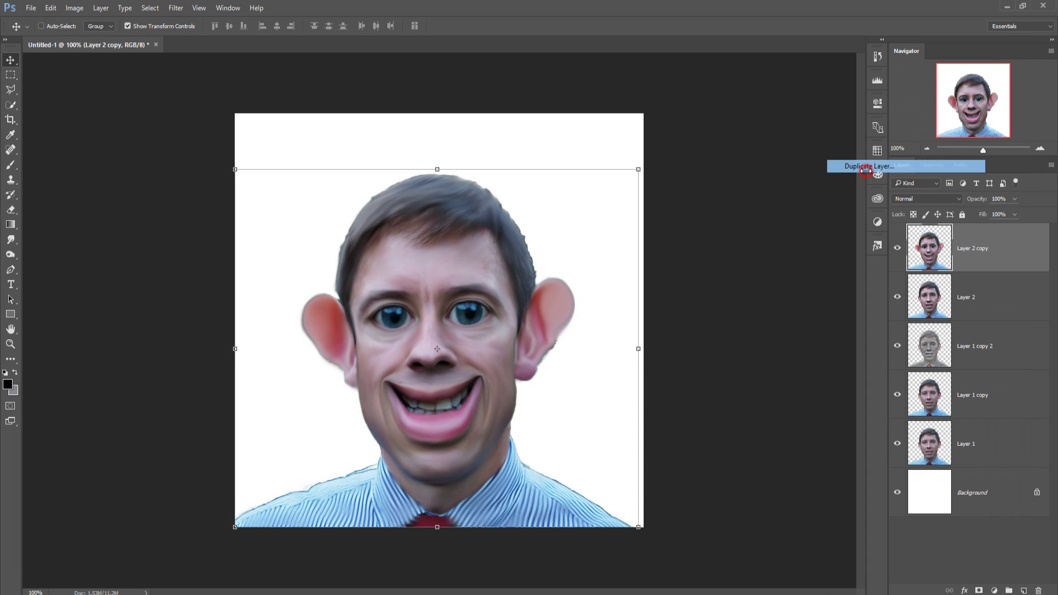
{"action": "left_click", "coordinate": [629, 188]}
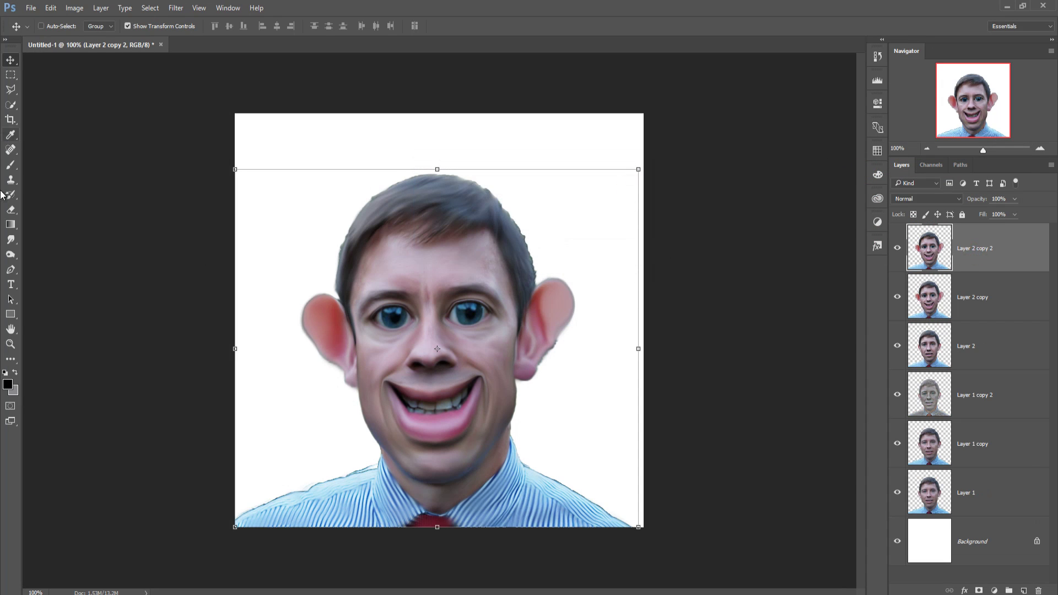
{"action": "left_click", "coordinate": [10, 239]}
{"action": "left_click", "coordinate": [58, 26]}
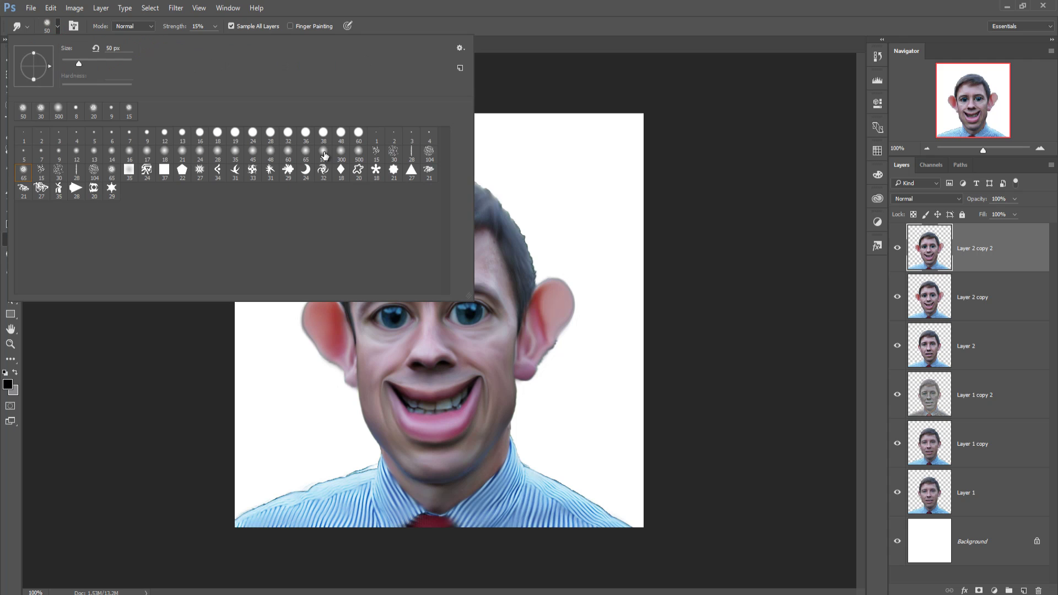
{"action": "double_click", "coordinate": [325, 156]}
{"action": "left_click", "coordinate": [215, 26]}
{"action": "left_click_drag", "start_coordinate": [212, 38], "coordinate": [247, 43]}
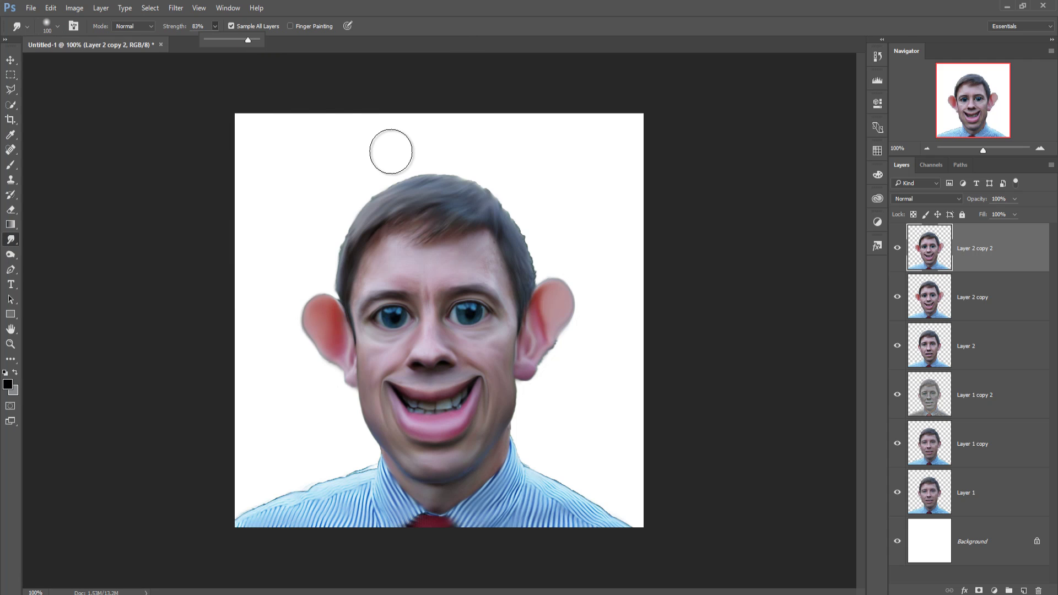
{"action": "key", "text": "bracketleft"}
{"action": "key", "text": "bracketleft"}
{"action": "key", "text": "bracketleft"}
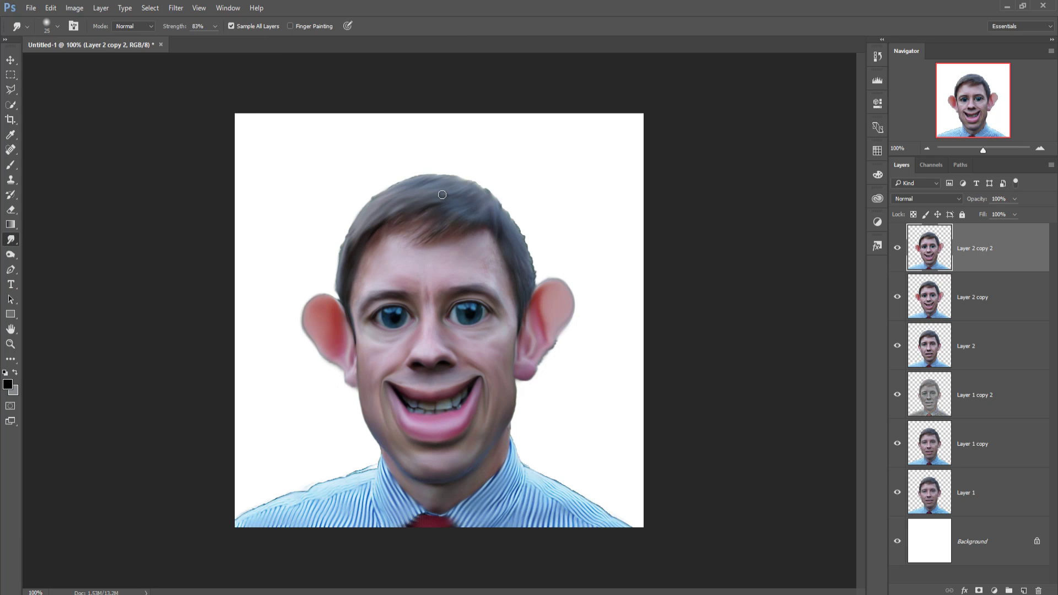
- Smudge wispy hair strands out to the right and down over the right ear
{"action": "scroll", "coordinate": [438, 220], "scroll_direction": "up", "scroll_amount": 1}
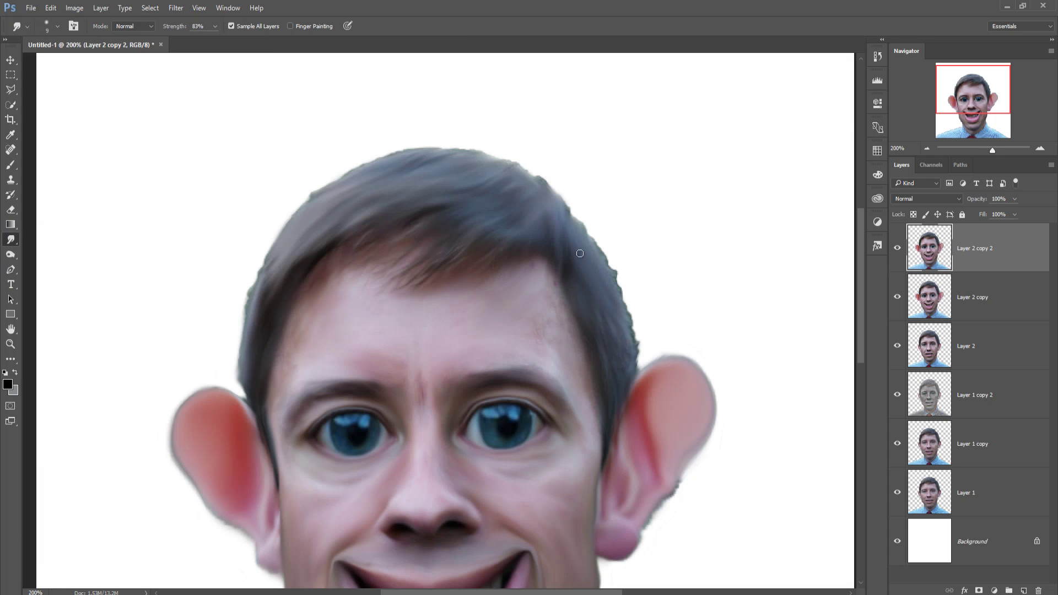
{"action": "left_click_drag", "start_coordinate": [575, 221], "coordinate": [662, 248]}
{"action": "mouse_move", "coordinate": [568, 223]}
{"action": "left_mouse_down"}
{"action": "mouse_move", "coordinate": [685, 272]}
{"action": "mouse_move", "coordinate": [629, 264]}
{"action": "mouse_move", "coordinate": [678, 274]}
{"action": "mouse_move", "coordinate": [671, 267]}
{"action": "left_mouse_up"}
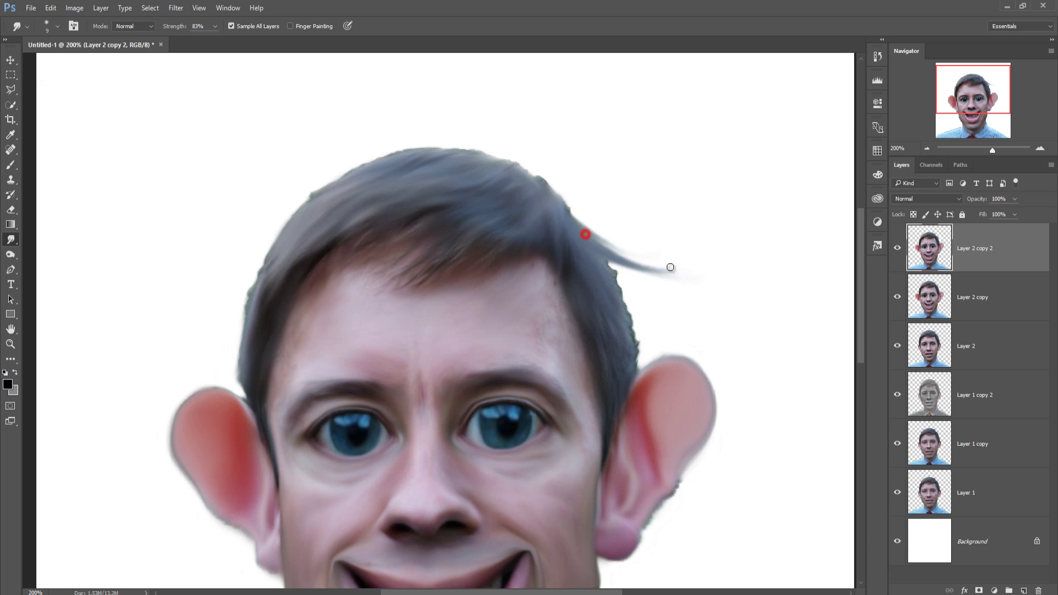
{"action": "mouse_move", "coordinate": [584, 245]}
{"action": "left_mouse_down"}
{"action": "mouse_move", "coordinate": [704, 301]}
{"action": "mouse_move", "coordinate": [674, 303]}
{"action": "left_mouse_up"}
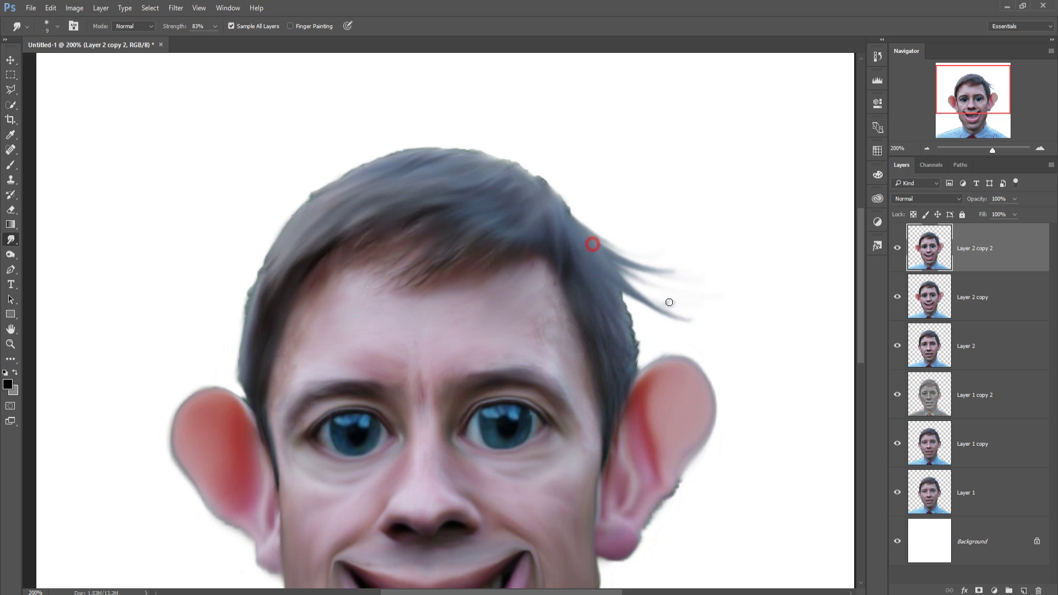
{"action": "left_click_drag", "start_coordinate": [606, 293], "coordinate": [684, 334]}
{"action": "left_click_drag", "start_coordinate": [606, 315], "coordinate": [711, 364]}
{"action": "mouse_move", "coordinate": [612, 335]}
{"action": "left_mouse_down"}
{"action": "mouse_move", "coordinate": [689, 388]}
{"action": "mouse_move", "coordinate": [756, 406]}
{"action": "left_mouse_up"}
{"action": "left_click_drag", "start_coordinate": [628, 380], "coordinate": [727, 487]}
{"action": "left_click_drag", "start_coordinate": [623, 355], "coordinate": [664, 396]}
{"action": "left_click_drag", "start_coordinate": [608, 364], "coordinate": [621, 502]}
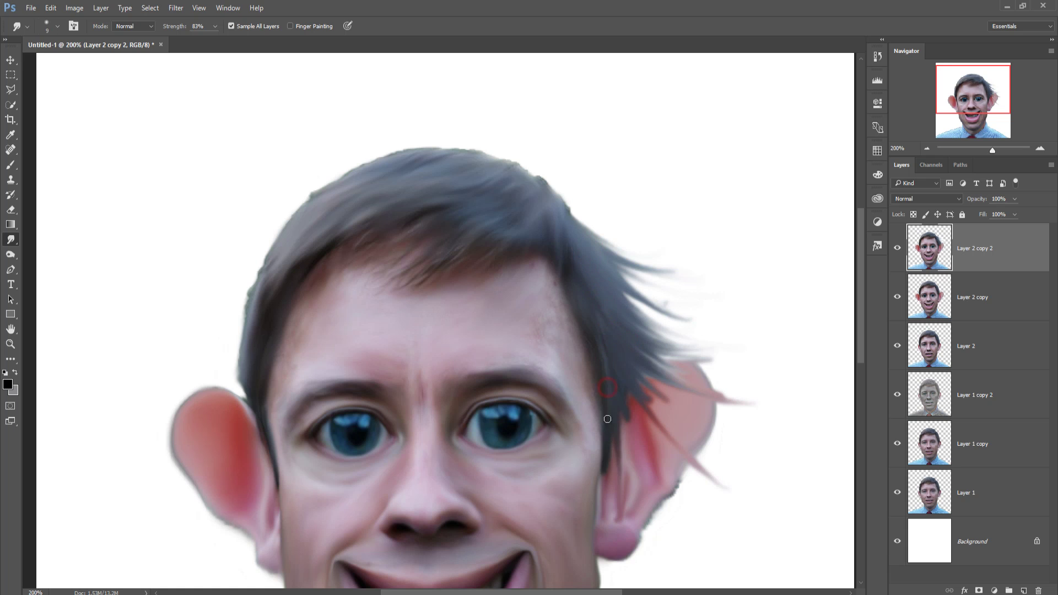
{"action": "mouse_move", "coordinate": [607, 408]}
{"action": "left_mouse_down"}
{"action": "mouse_move", "coordinate": [612, 491]}
{"action": "mouse_move", "coordinate": [645, 474]}
{"action": "left_mouse_up"}
{"action": "left_click_drag", "start_coordinate": [561, 212], "coordinate": [735, 229]}
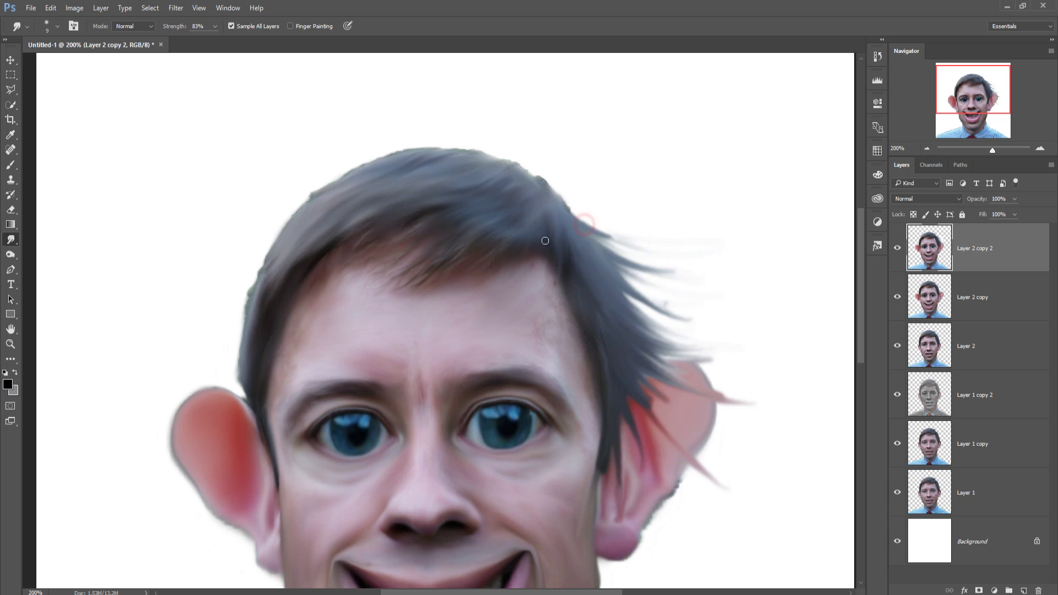
- Pull spiky tufts up from the crown and long wisps toward the upper left
{"action": "left_click_drag", "start_coordinate": [562, 234], "coordinate": [566, 143]}
{"action": "left_click_drag", "start_coordinate": [573, 204], "coordinate": [584, 138]}
{"action": "left_click_drag", "start_coordinate": [540, 218], "coordinate": [545, 137]}
{"action": "mouse_move", "coordinate": [529, 190]}
{"action": "left_mouse_down"}
{"action": "mouse_move", "coordinate": [531, 101]}
{"action": "mouse_move", "coordinate": [576, 122]}
{"action": "mouse_move", "coordinate": [585, 110]}
{"action": "left_mouse_up"}
{"action": "mouse_move", "coordinate": [496, 184]}
{"action": "left_mouse_down"}
{"action": "mouse_move", "coordinate": [557, 127]}
{"action": "mouse_move", "coordinate": [414, 132]}
{"action": "mouse_move", "coordinate": [414, 111]}
{"action": "mouse_move", "coordinate": [447, 108]}
{"action": "left_mouse_up"}
{"action": "left_click_drag", "start_coordinate": [487, 165], "coordinate": [430, 83]}
{"action": "left_click_drag", "start_coordinate": [487, 174], "coordinate": [270, 78]}
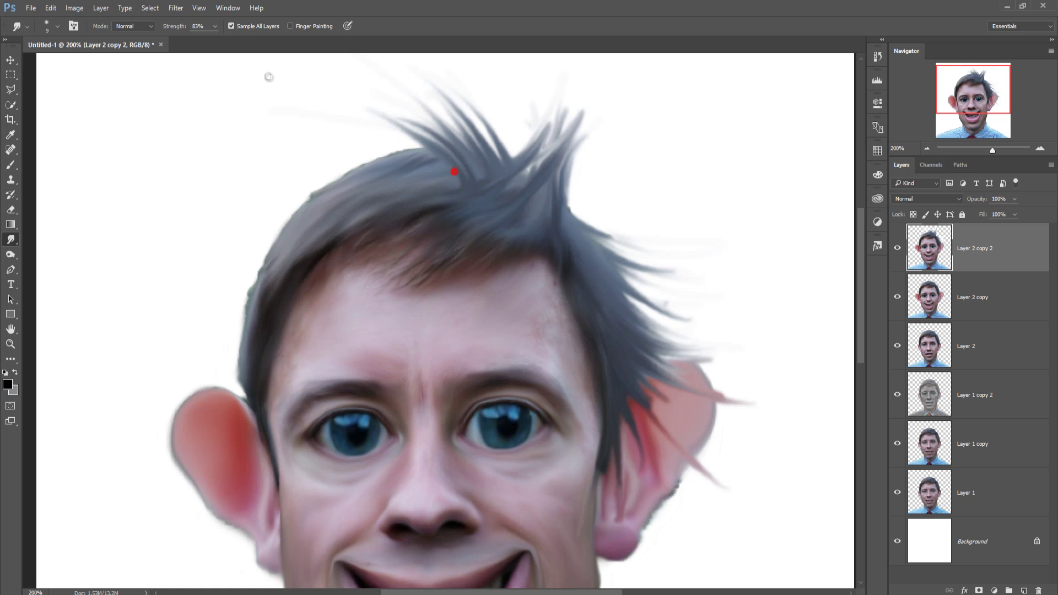
{"action": "mouse_move", "coordinate": [452, 177]}
{"action": "left_mouse_down"}
{"action": "mouse_move", "coordinate": [314, 90]}
{"action": "mouse_move", "coordinate": [338, 137]}
{"action": "left_mouse_up"}
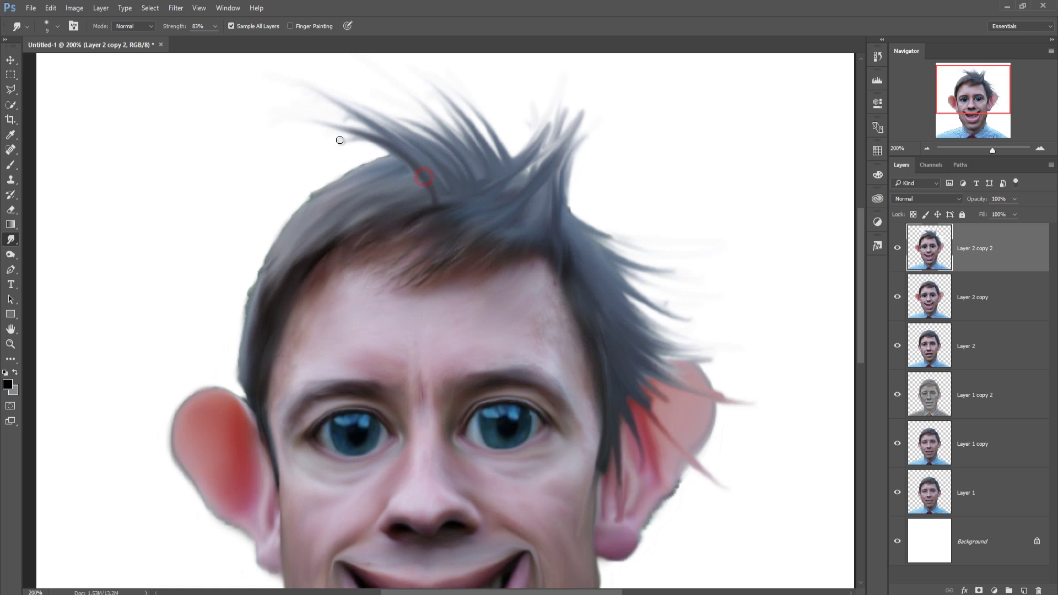
{"action": "left_click_drag", "start_coordinate": [437, 201], "coordinate": [309, 149]}
{"action": "left_click_drag", "start_coordinate": [394, 177], "coordinate": [253, 117]}
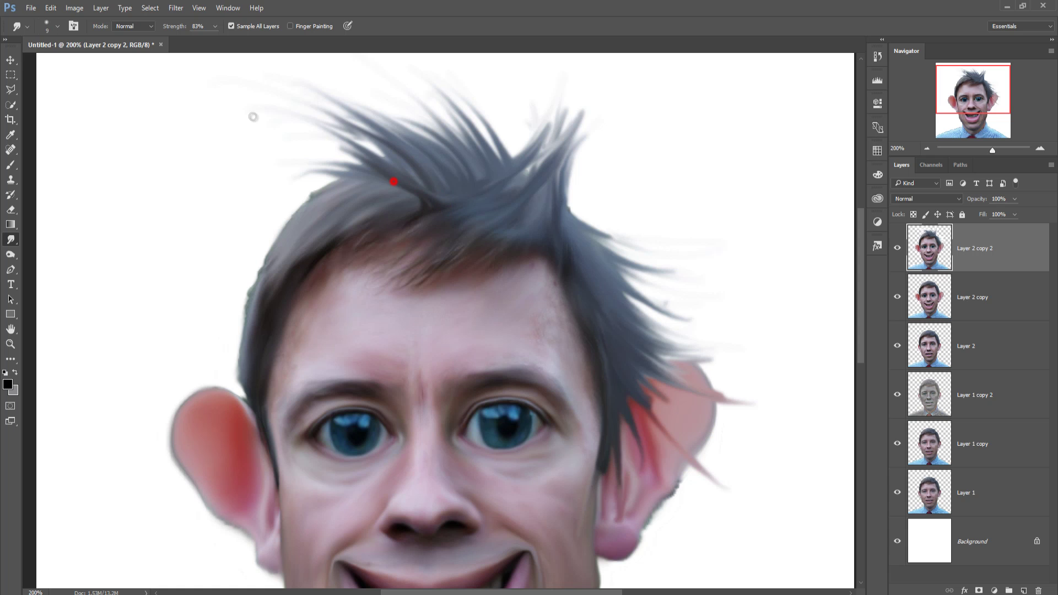
{"action": "left_click_drag", "start_coordinate": [408, 205], "coordinate": [270, 148]}
{"action": "left_click_drag", "start_coordinate": [402, 208], "coordinate": [194, 136]}
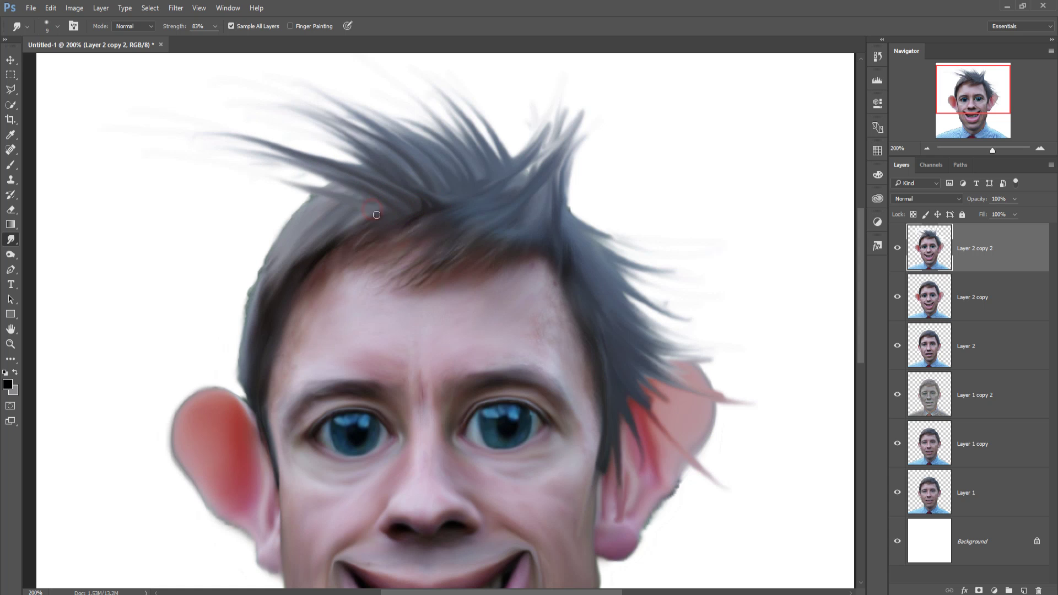
{"action": "mouse_move", "coordinate": [376, 214]}
{"action": "left_mouse_down"}
{"action": "mouse_move", "coordinate": [185, 125]}
{"action": "mouse_move", "coordinate": [201, 142]}
{"action": "mouse_move", "coordinate": [173, 161]}
{"action": "mouse_move", "coordinate": [305, 213]}
{"action": "mouse_move", "coordinate": [221, 205]}
{"action": "left_mouse_up"}
- Sweep strands down over the left ear and along both hairlines, returning to Move at 100%
{"action": "left_click_drag", "start_coordinate": [345, 225], "coordinate": [172, 233]}
{"action": "left_click_drag", "start_coordinate": [291, 245], "coordinate": [165, 281]}
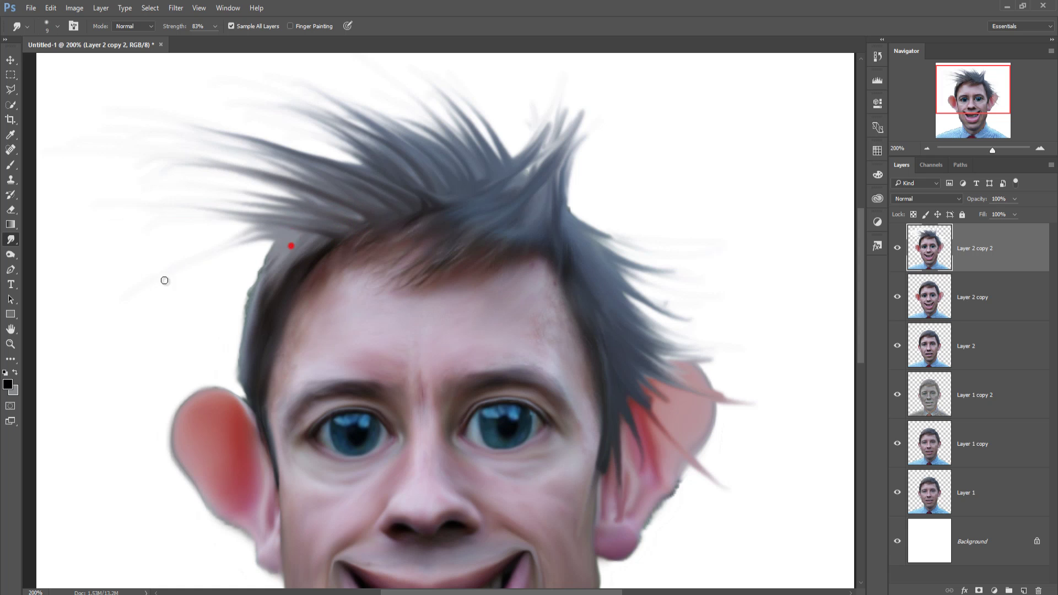
{"action": "left_click_drag", "start_coordinate": [239, 277], "coordinate": [141, 390]}
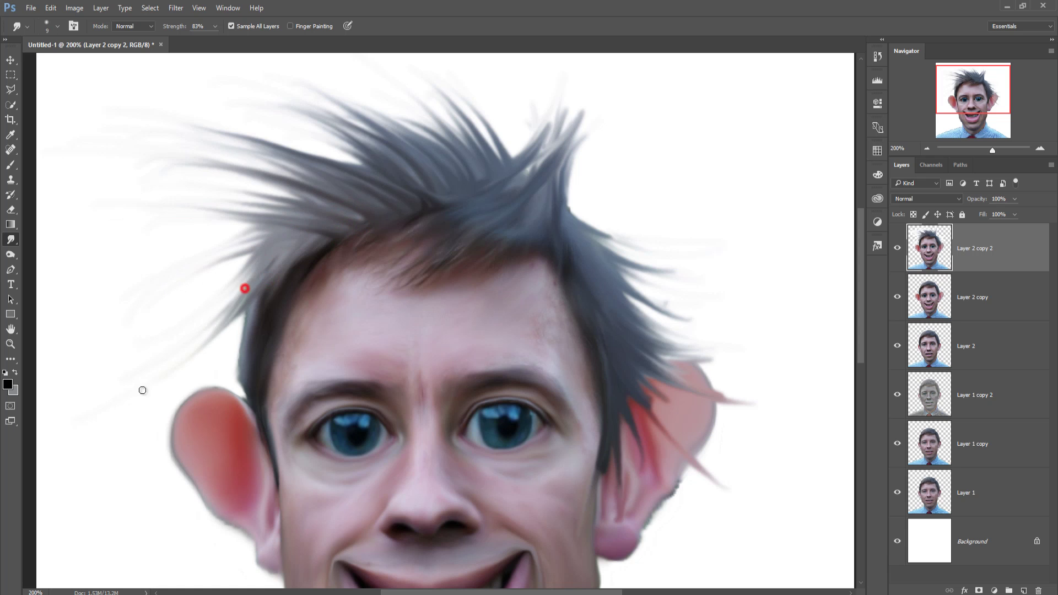
{"action": "mouse_move", "coordinate": [253, 307]}
{"action": "left_mouse_down"}
{"action": "mouse_move", "coordinate": [166, 421]}
{"action": "mouse_move", "coordinate": [199, 375]}
{"action": "left_mouse_up"}
{"action": "mouse_move", "coordinate": [253, 330]}
{"action": "left_mouse_down"}
{"action": "mouse_move", "coordinate": [144, 410]}
{"action": "mouse_move", "coordinate": [203, 421]}
{"action": "left_mouse_up"}
{"action": "left_click_drag", "start_coordinate": [253, 352], "coordinate": [248, 468]}
{"action": "left_click_drag", "start_coordinate": [259, 402], "coordinate": [248, 498]}
{"action": "mouse_move", "coordinate": [270, 249]}
{"action": "left_mouse_down"}
{"action": "mouse_move", "coordinate": [193, 311]}
{"action": "mouse_move", "coordinate": [187, 293]}
{"action": "left_mouse_up"}
{"action": "left_click_drag", "start_coordinate": [588, 231], "coordinate": [706, 246]}
{"action": "mouse_move", "coordinate": [579, 201]}
{"action": "left_mouse_down"}
{"action": "mouse_move", "coordinate": [714, 130]}
{"action": "mouse_move", "coordinate": [603, 207]}
{"action": "mouse_move", "coordinate": [656, 215]}
{"action": "left_mouse_up"}
{"action": "key", "text": "v"}
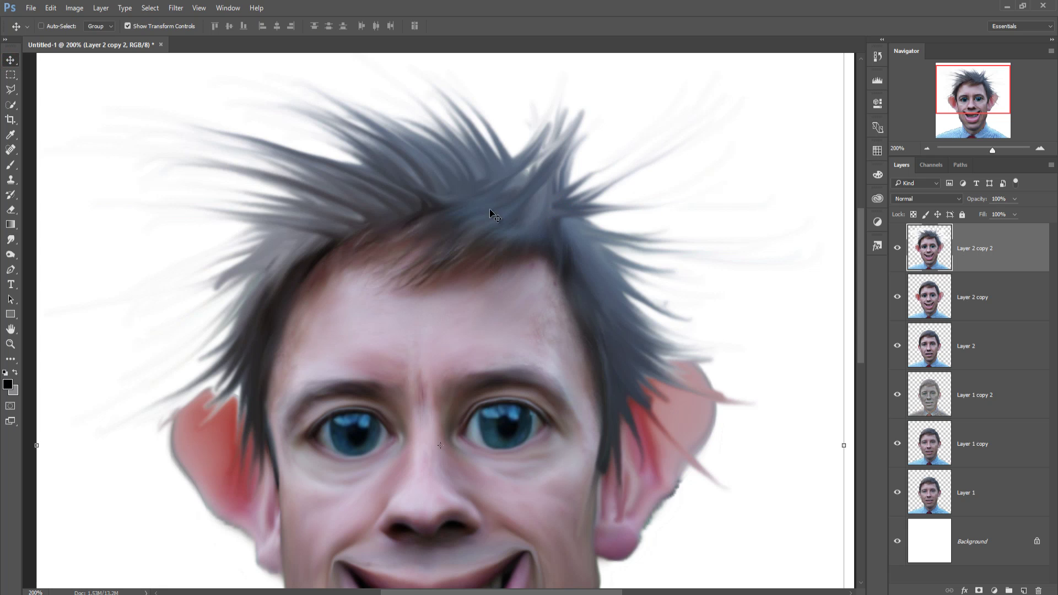
{"action": "key", "text": "ctrl+1"}
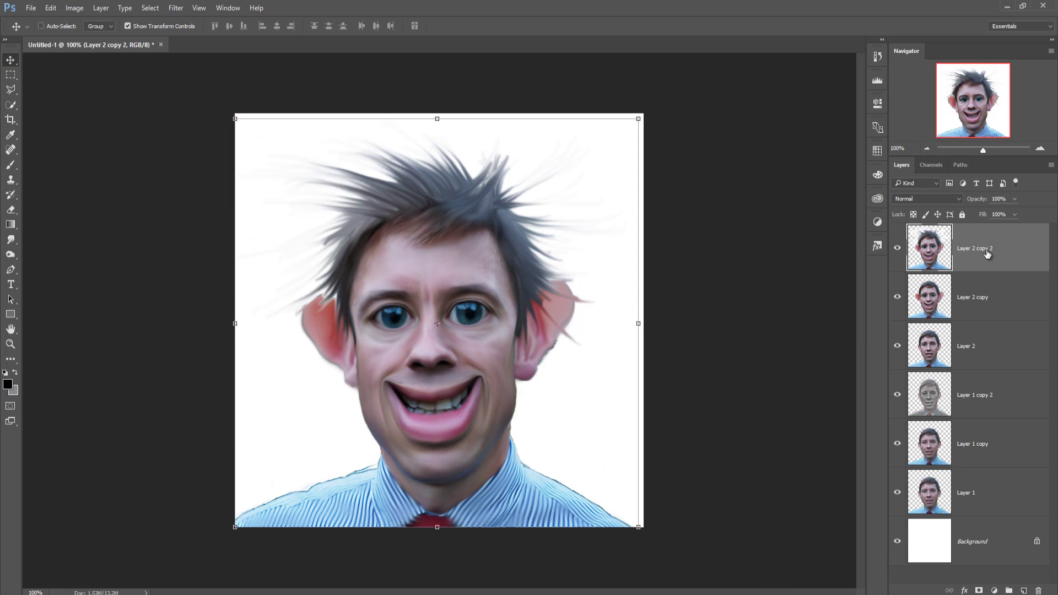
- Apply a Camera Raw Filter to Layer 2 copy 2: Exposure -0.20, Contrast +38, Highlights +10, Vibrance -21
{"action": "left_click", "coordinate": [181, 8]}
{"action": "left_click", "coordinate": [200, 82]}
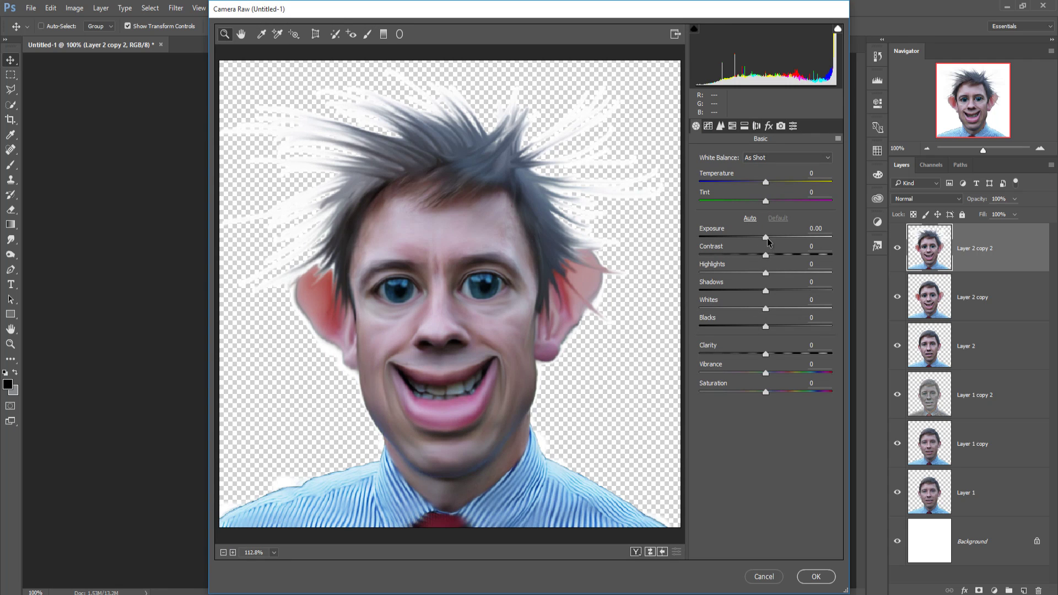
{"action": "left_click_drag", "start_coordinate": [766, 237], "coordinate": [763, 237]}
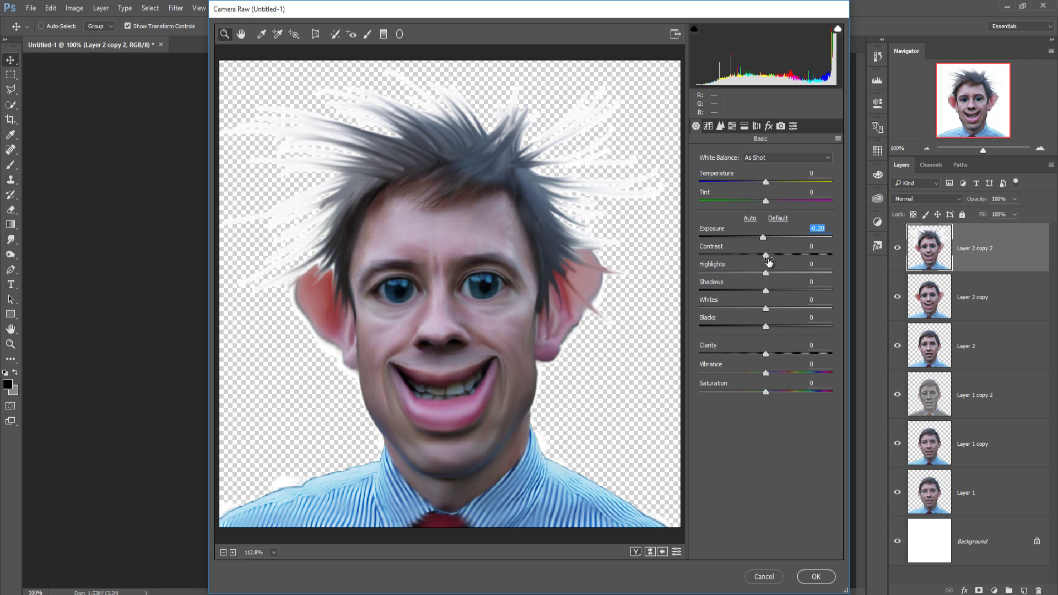
{"action": "left_click_drag", "start_coordinate": [766, 255], "coordinate": [790, 256]}
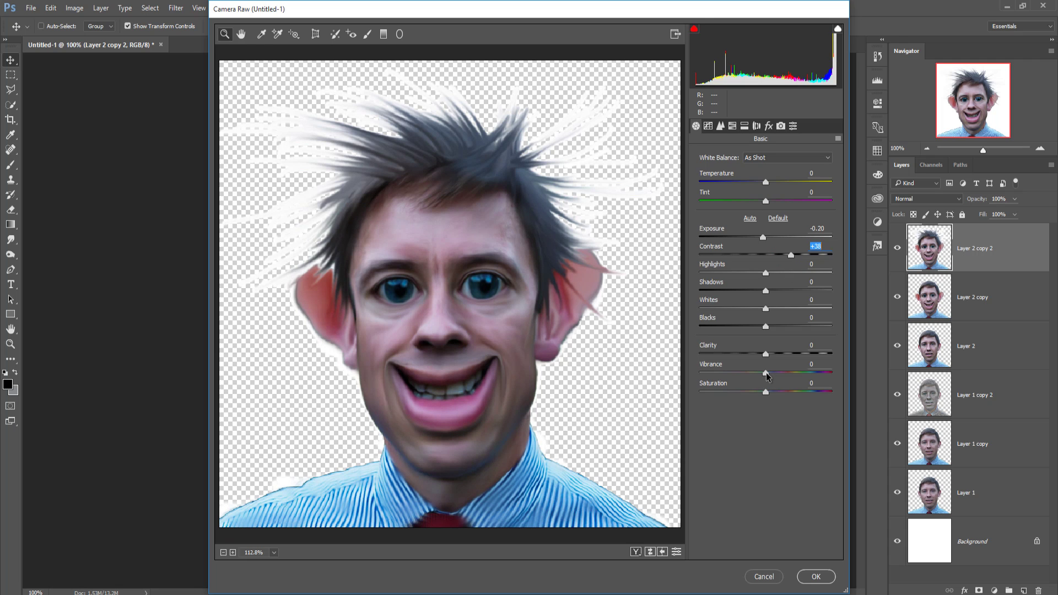
{"action": "mouse_move", "coordinate": [767, 373]}
{"action": "left_mouse_down"}
{"action": "mouse_move", "coordinate": [753, 373]}
{"action": "mouse_move", "coordinate": [761, 378]}
{"action": "left_mouse_up"}
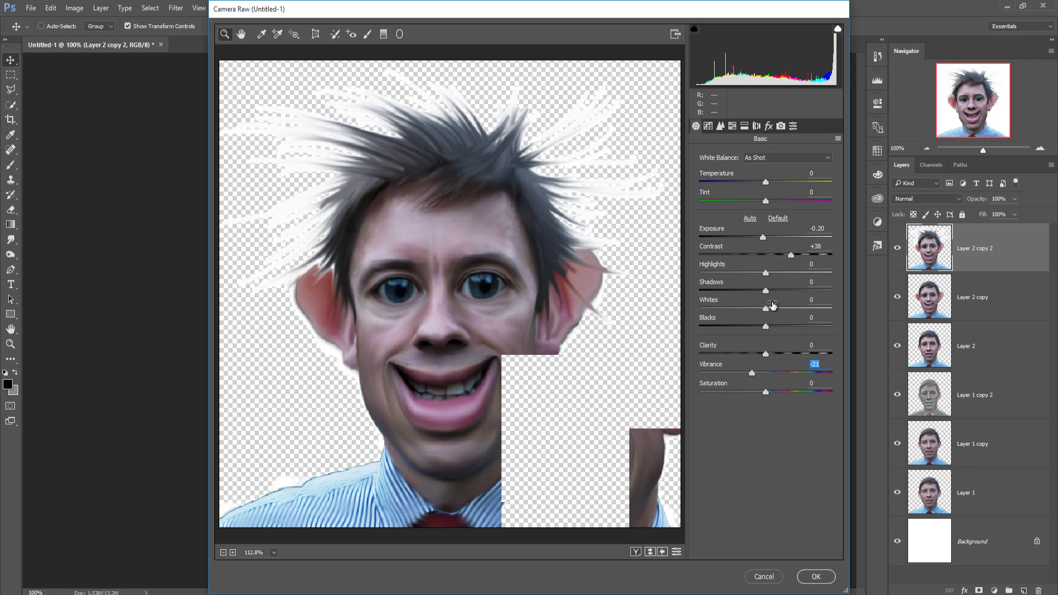
{"action": "left_click", "coordinate": [766, 274]}
{"action": "left_click_drag", "start_coordinate": [766, 274], "coordinate": [773, 274]}
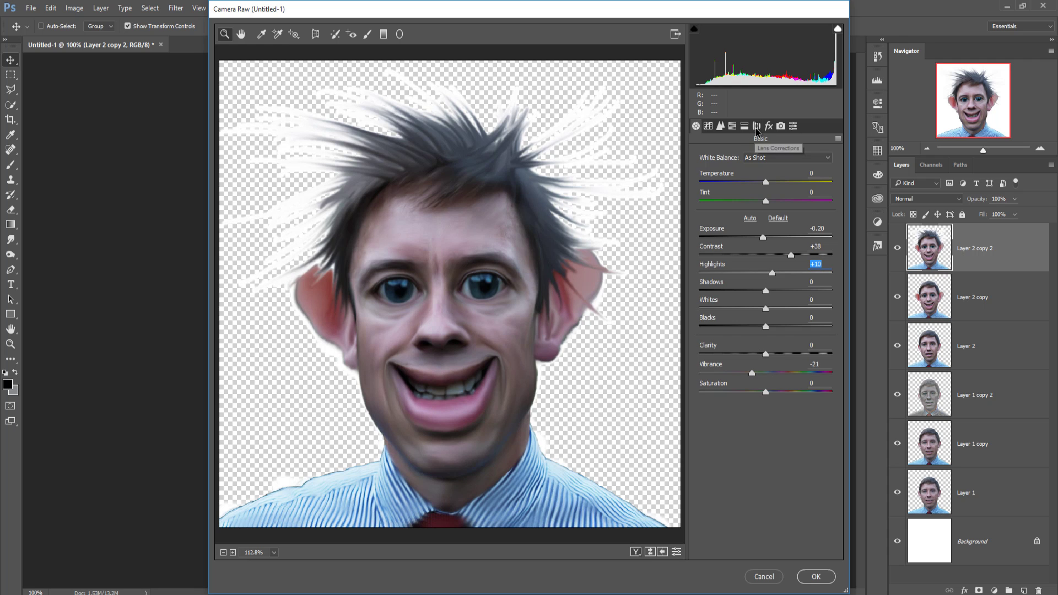
{"action": "left_click", "coordinate": [815, 577]}
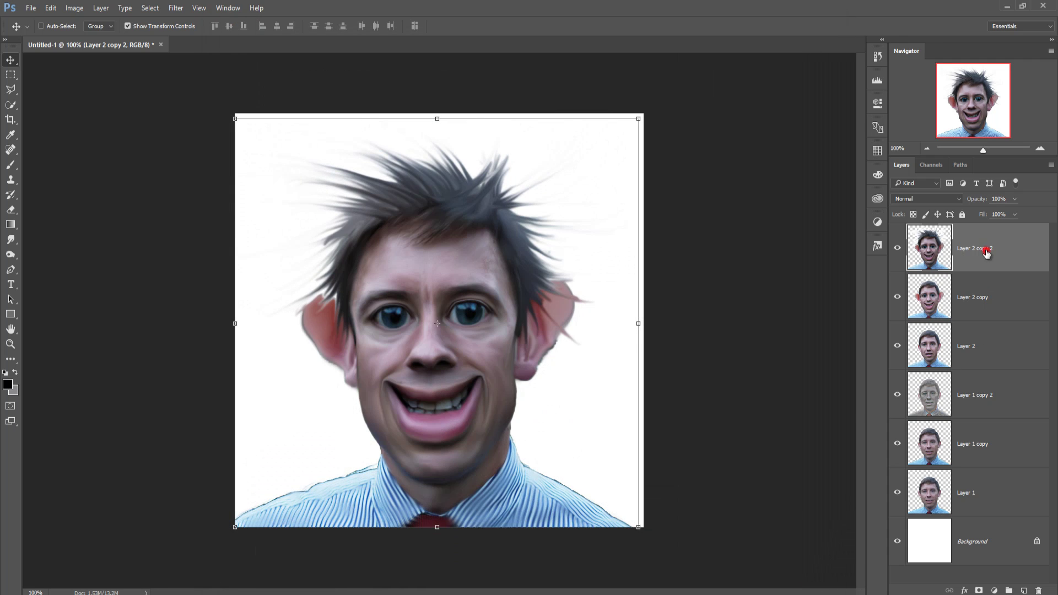
- Apply Color Efex Pro 4 Cross Processing as a new layer on top
{"action": "left_click", "coordinate": [177, 9]}
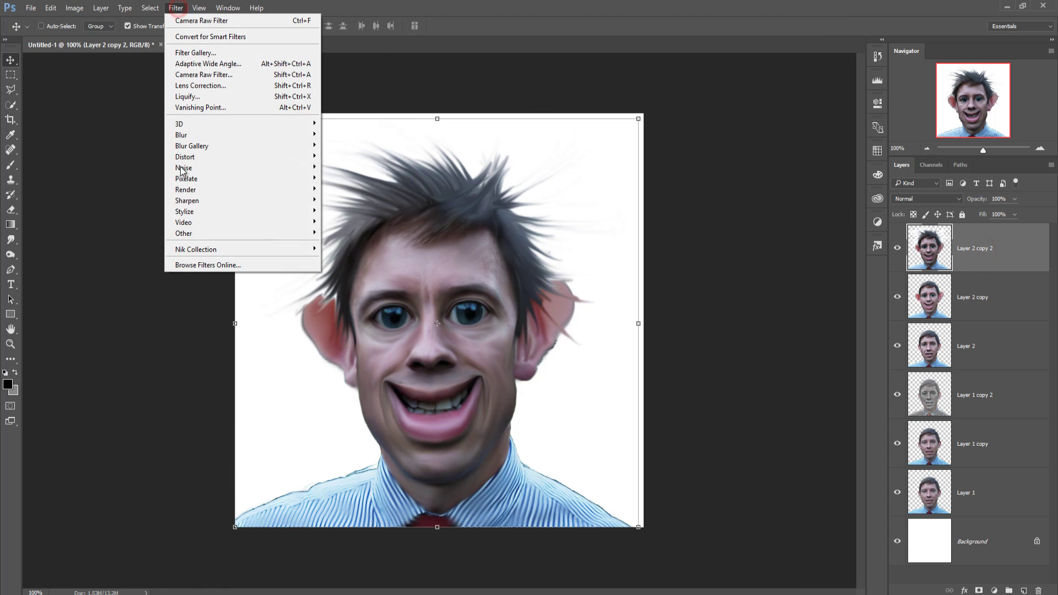
{"action": "mouse_move", "coordinate": [196, 250]}
{"action": "left_click", "coordinate": [338, 260]}
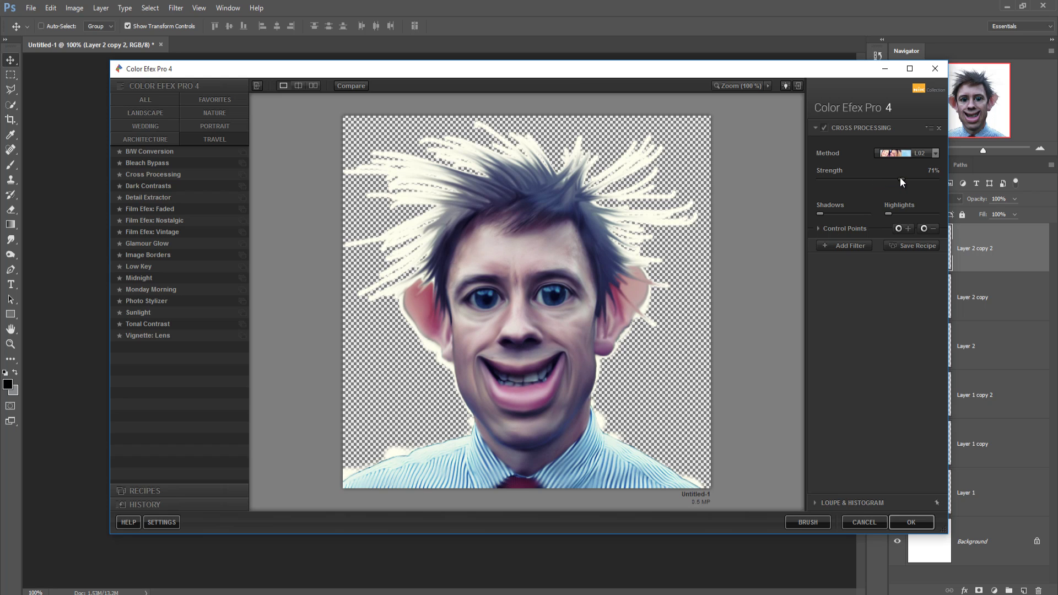
{"action": "left_click", "coordinate": [936, 154]}
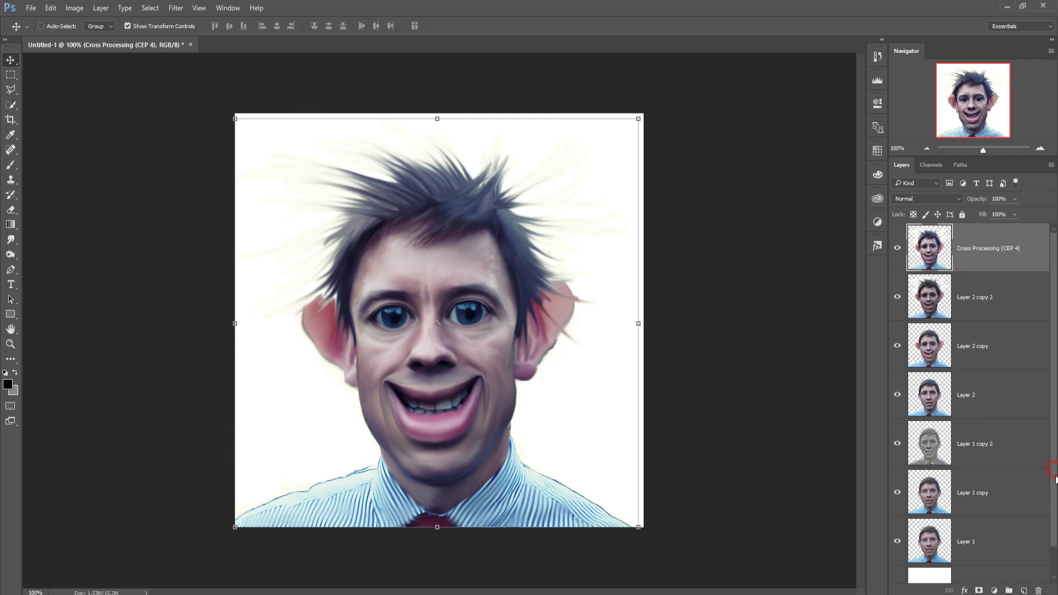
{"action": "left_click_drag", "start_coordinate": [1054, 473], "coordinate": [1054, 530]}
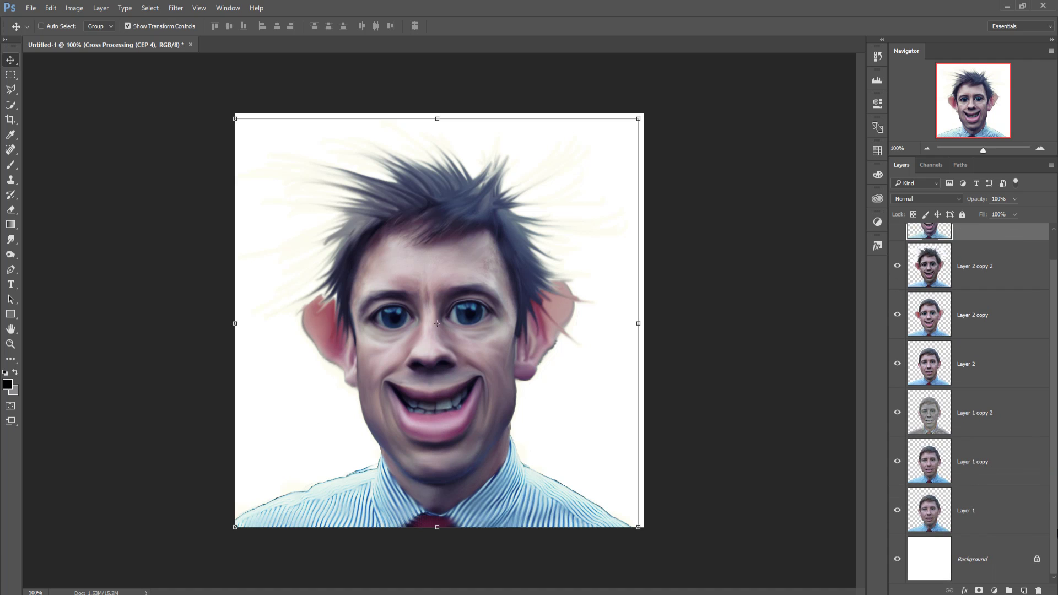
- Toggle the white Background layer's visibility off and back on
{"action": "left_click", "coordinate": [970, 555]}
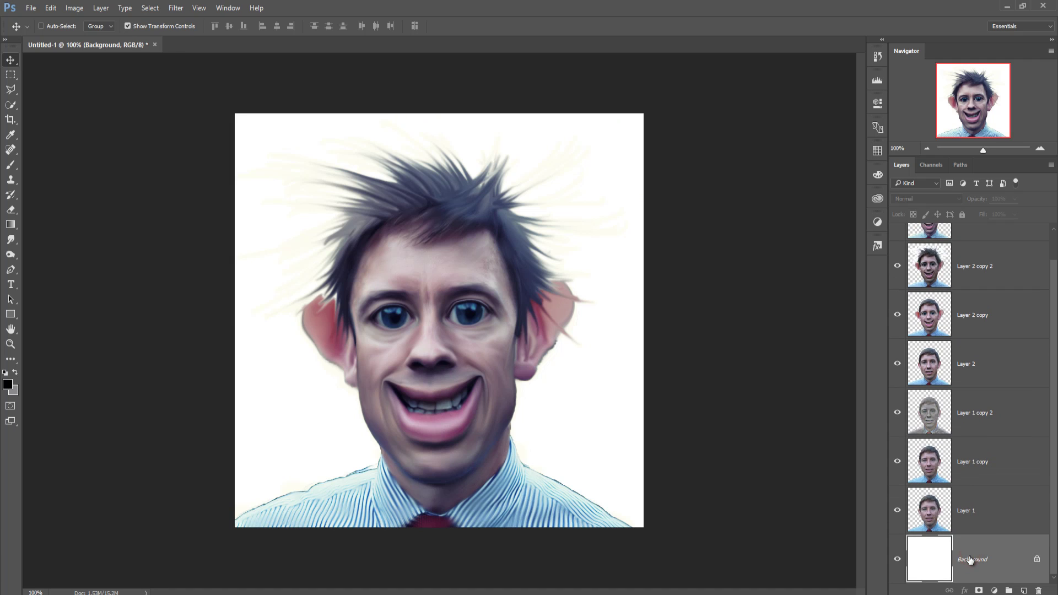
{"action": "left_click", "coordinate": [898, 560]}
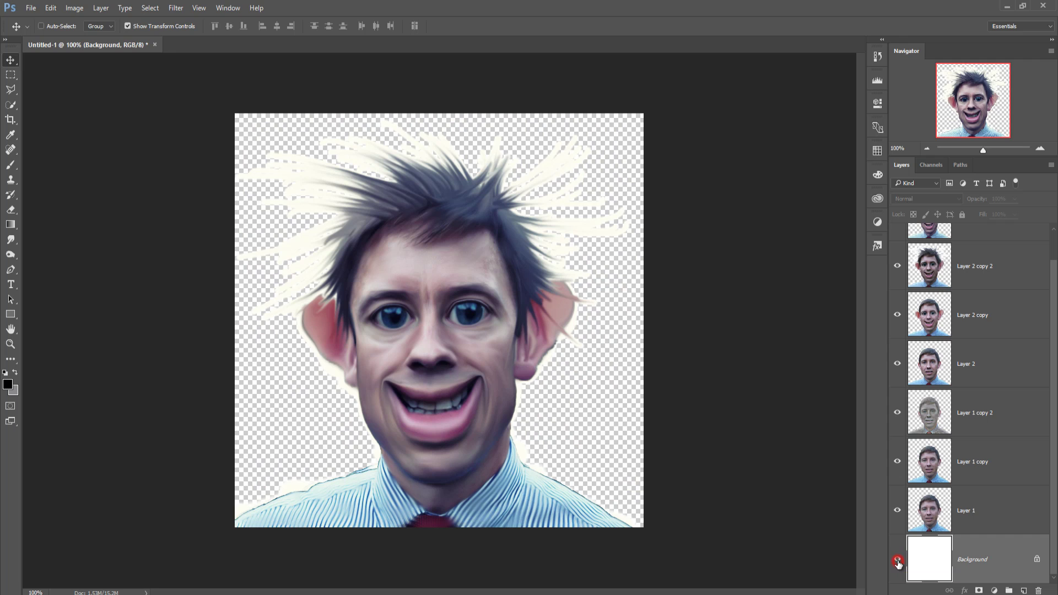
{"action": "left_click", "coordinate": [898, 560]}
{"action": "left_click", "coordinate": [898, 560]}
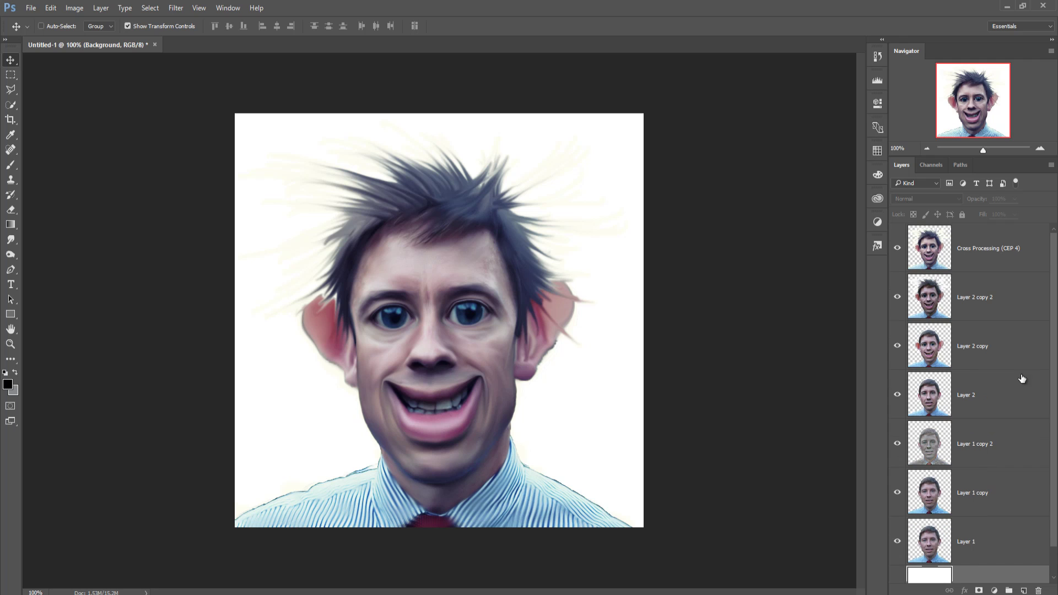
- Add a Soft Light Gradient Map adjustment layer above Cross Processing (CEP 4)
{"action": "left_click", "coordinate": [984, 250]}
{"action": "left_click", "coordinate": [996, 590]}
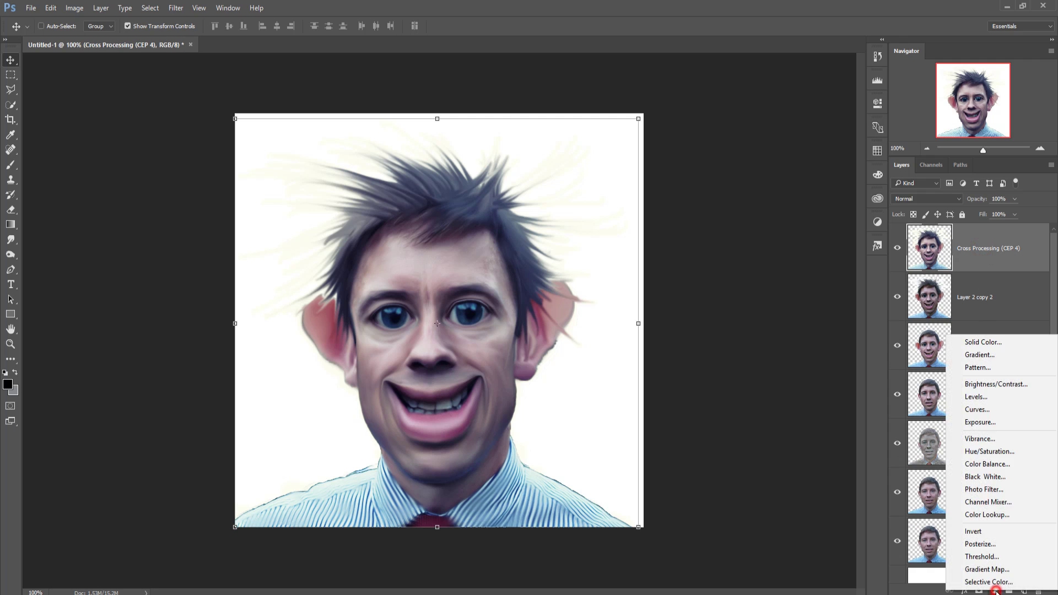
{"action": "left_click", "coordinate": [992, 568]}
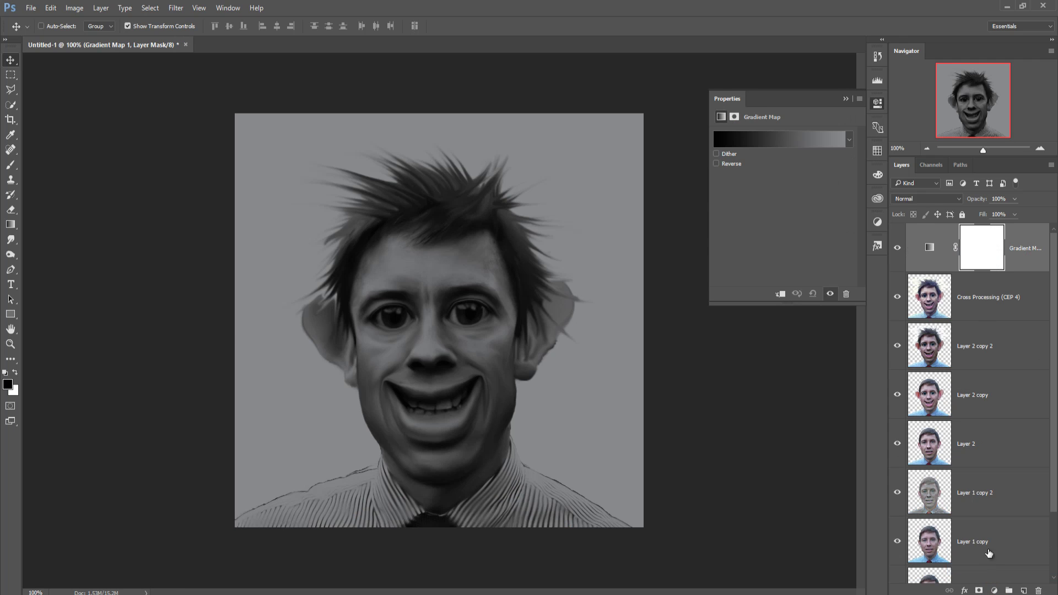
{"action": "left_click", "coordinate": [929, 200]}
{"action": "key", "text": "Escape"}
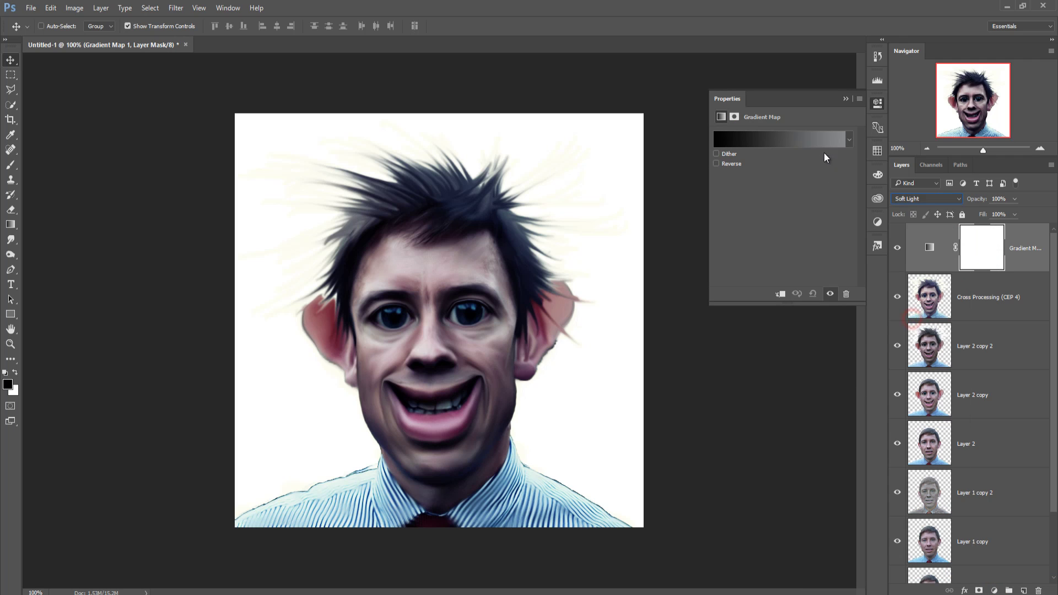
- Set the gradient's left colour stop to mid grey
{"action": "left_click", "coordinate": [821, 141]}
{"action": "left_click", "coordinate": [725, 320]}
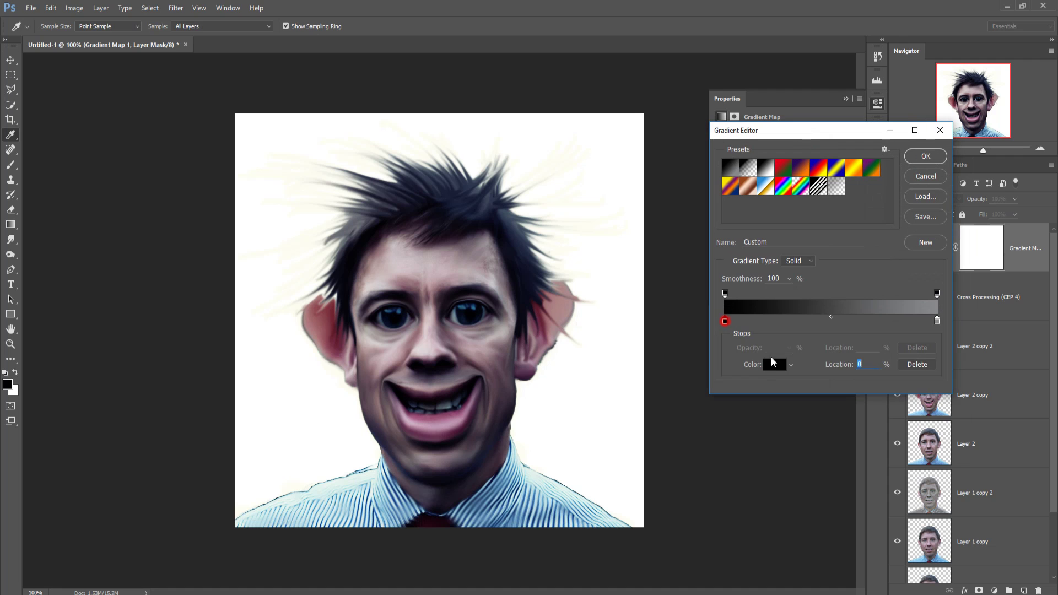
{"action": "left_click", "coordinate": [775, 364]}
{"action": "left_click", "coordinate": [723, 309]}
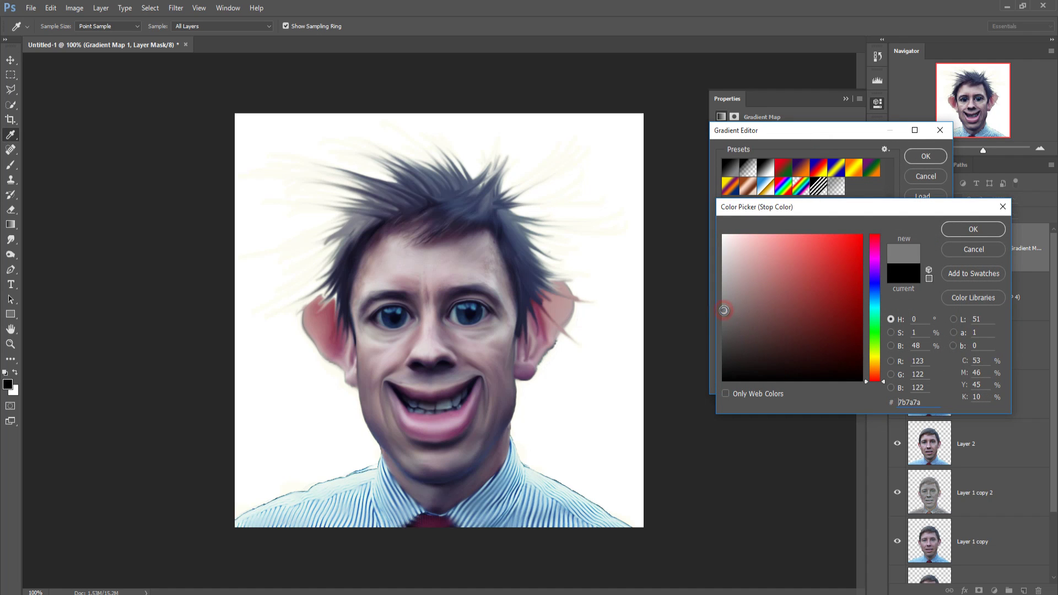
{"action": "left_click", "coordinate": [980, 236]}
- Make the right gradient stop a mid brown and apply the grey-to-brown gradient
{"action": "left_click", "coordinate": [937, 321]}
{"action": "left_click", "coordinate": [774, 365]}
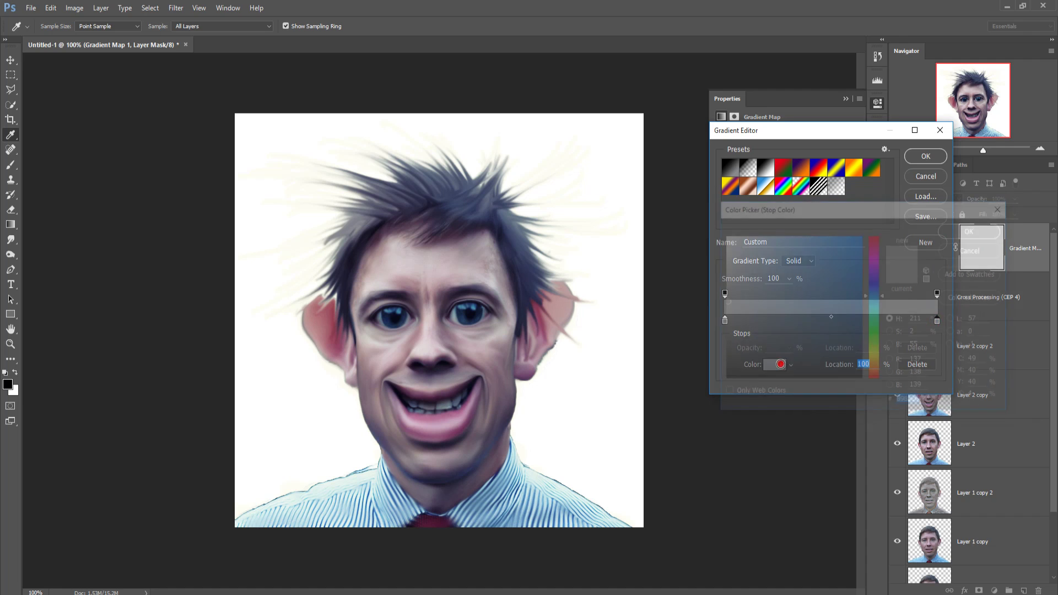
{"action": "left_click", "coordinate": [875, 369]}
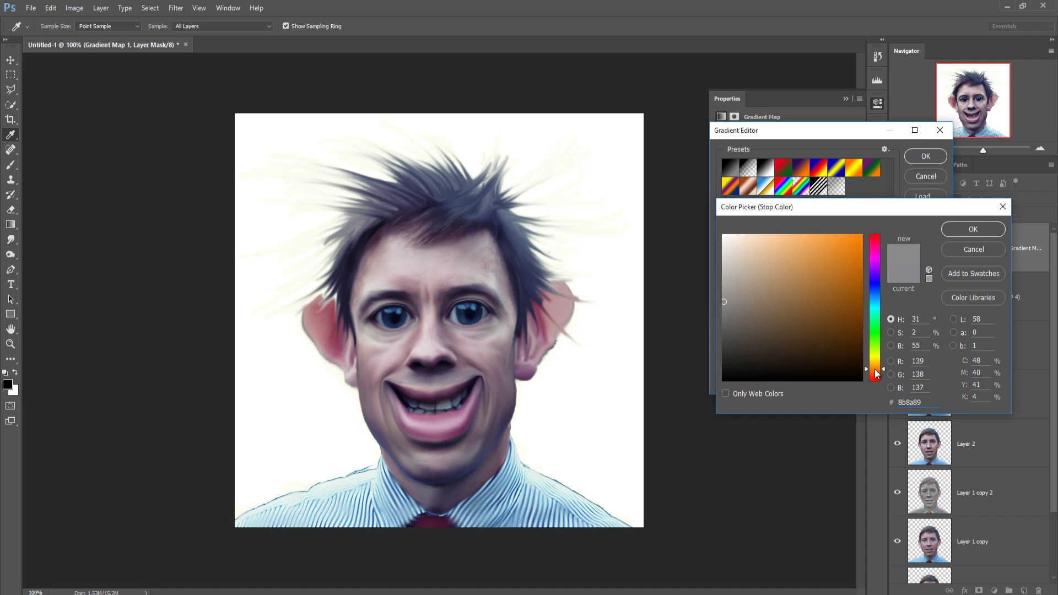
{"action": "left_click_drag", "start_coordinate": [857, 356], "coordinate": [801, 345]}
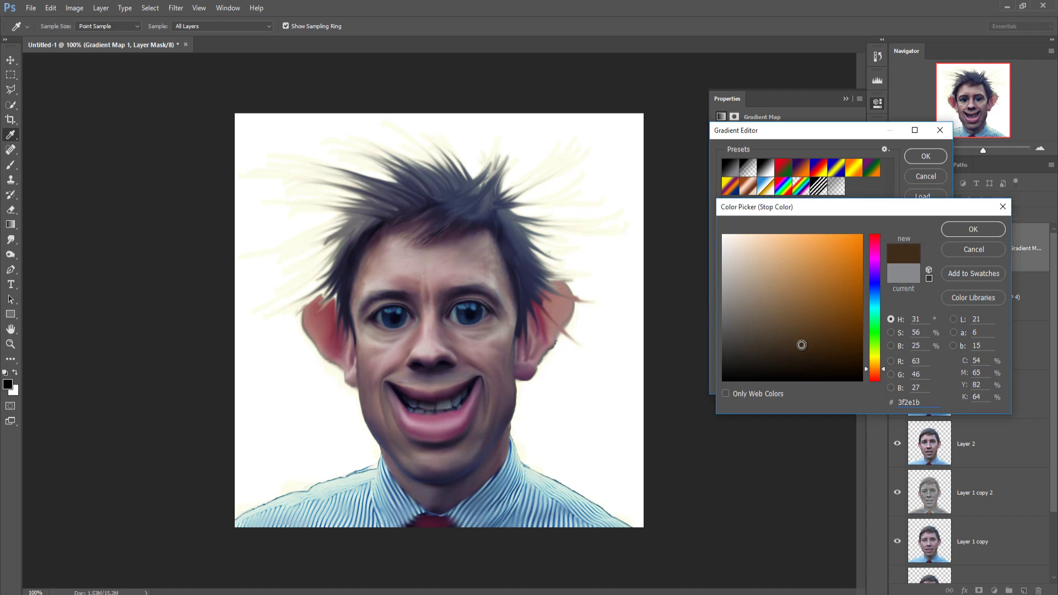
{"action": "left_click_drag", "start_coordinate": [801, 345], "coordinate": [791, 302]}
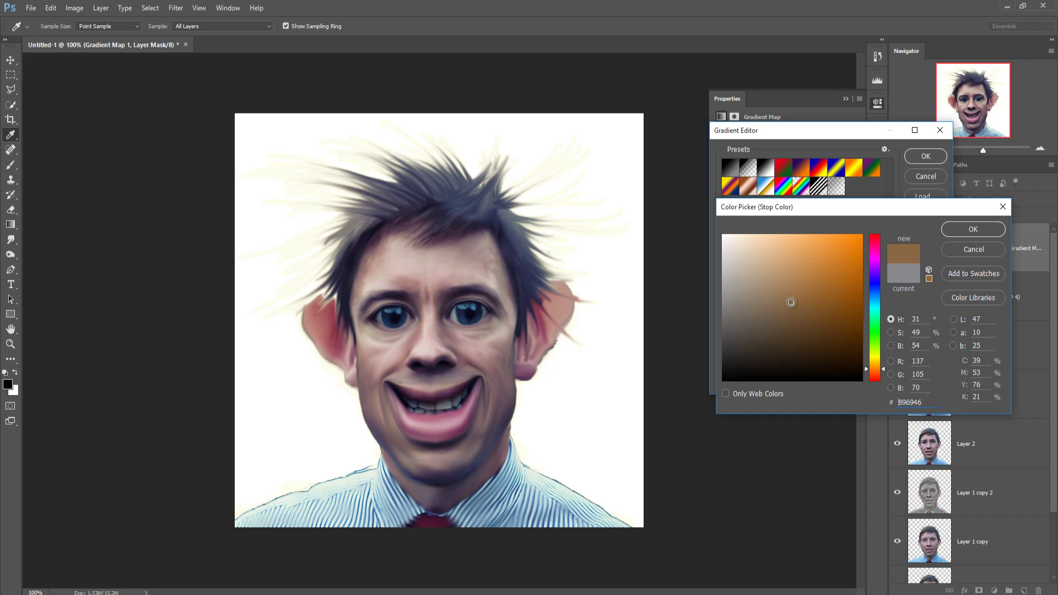
{"action": "left_click", "coordinate": [966, 229]}
{"action": "left_click", "coordinate": [927, 157]}
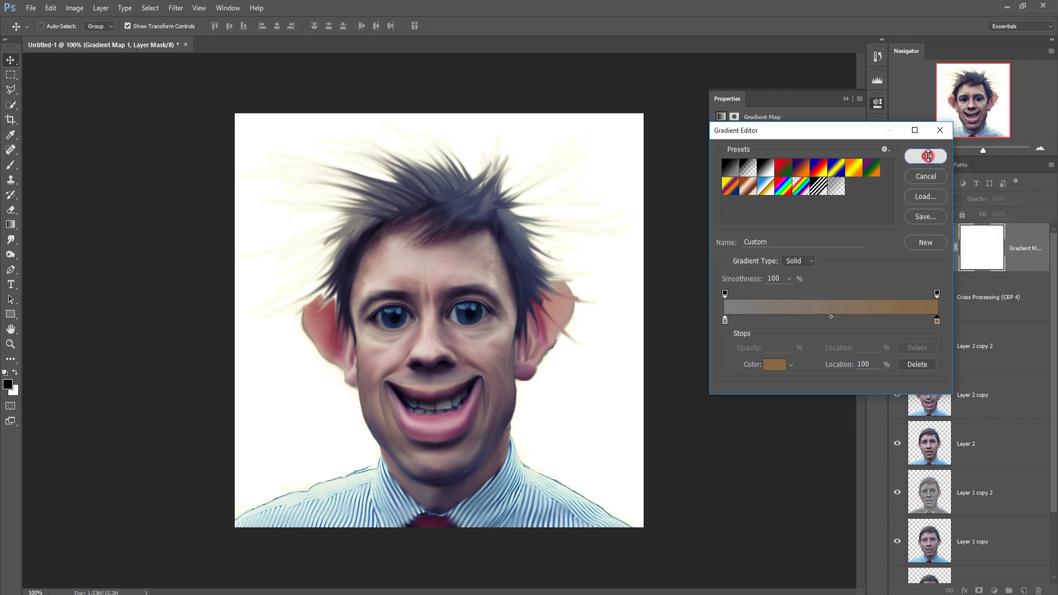
- Stamp all visible layers into a new merged Layer 3 on top
{"action": "left_click", "coordinate": [850, 103]}
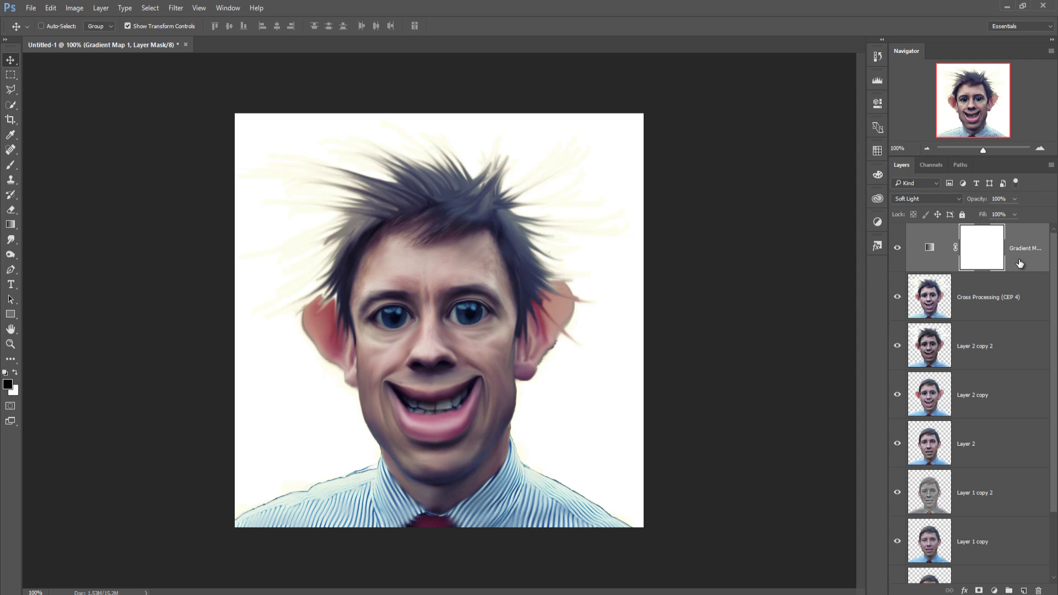
{"action": "key", "text": "ctrl+2"}
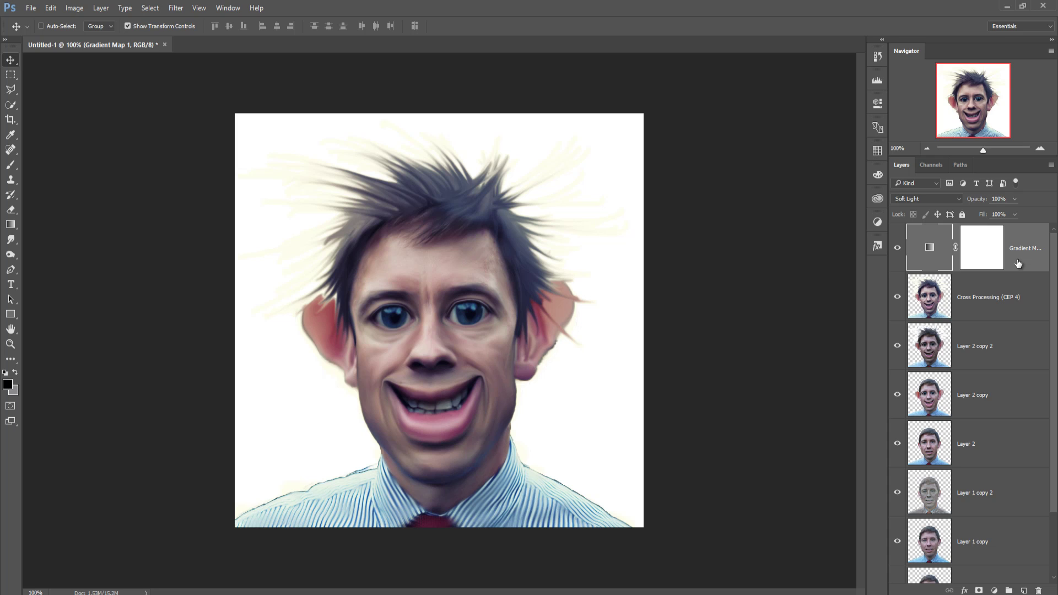
{"action": "key", "text": "ctrl"}
{"action": "key", "text": "ctrl+shift+alt+e"}
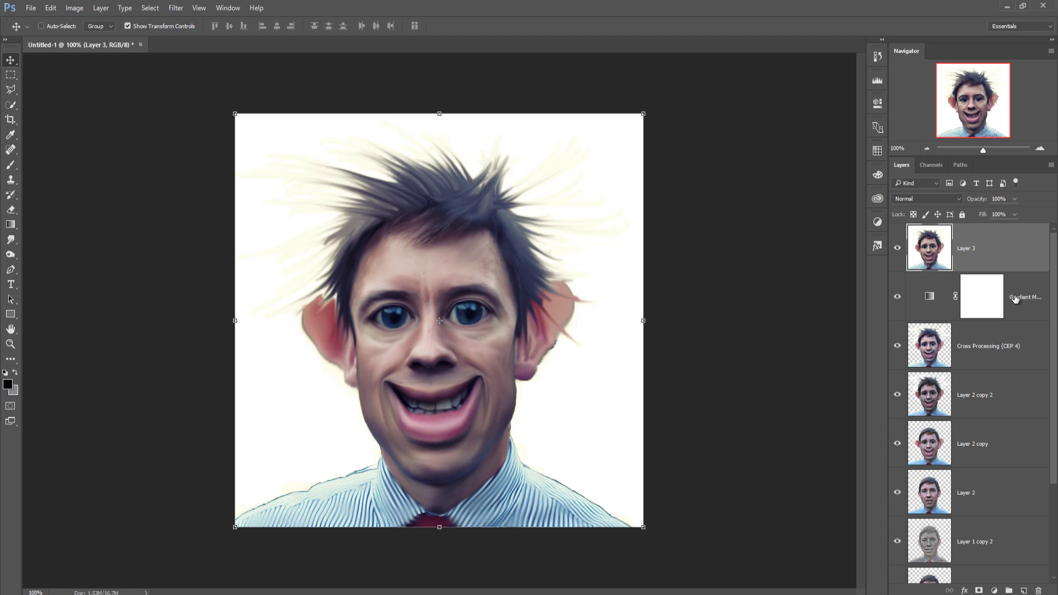
- Add Selective Color with Whites at Cyan -12, Magenta -17, Yellow +63, Black -100, then select Layer 3
{"action": "left_click", "coordinate": [994, 590]}
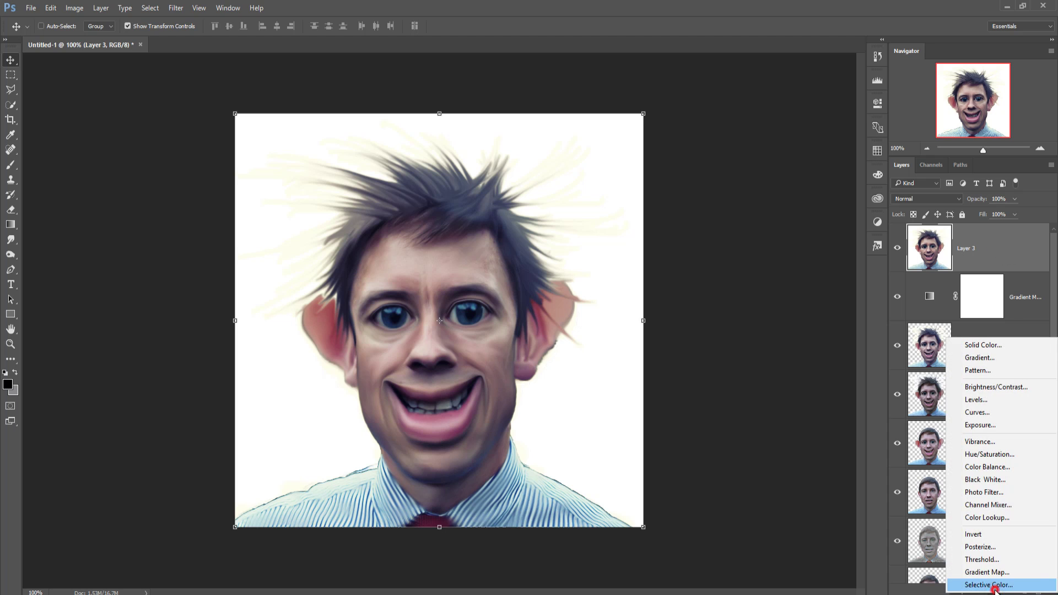
{"action": "left_click", "coordinate": [976, 585]}
{"action": "left_click", "coordinate": [759, 153]}
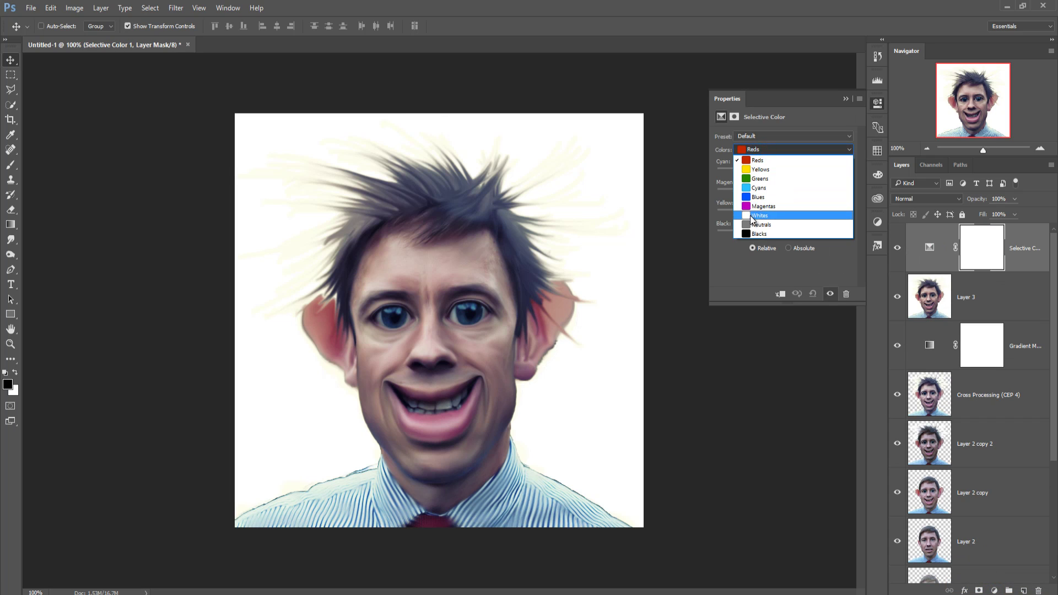
{"action": "left_click", "coordinate": [750, 216]}
{"action": "mouse_move", "coordinate": [784, 171]}
{"action": "left_mouse_down"}
{"action": "mouse_move", "coordinate": [754, 177]}
{"action": "mouse_move", "coordinate": [840, 177]}
{"action": "mouse_move", "coordinate": [776, 177]}
{"action": "mouse_move", "coordinate": [772, 198]}
{"action": "left_mouse_up"}
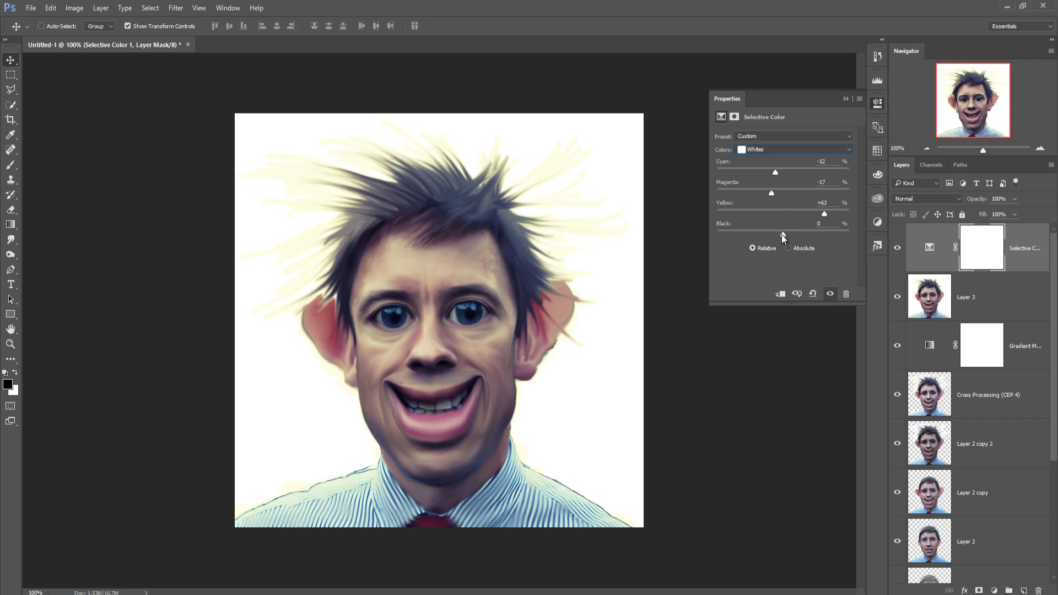
{"action": "left_click_drag", "start_coordinate": [783, 234], "coordinate": [718, 242]}
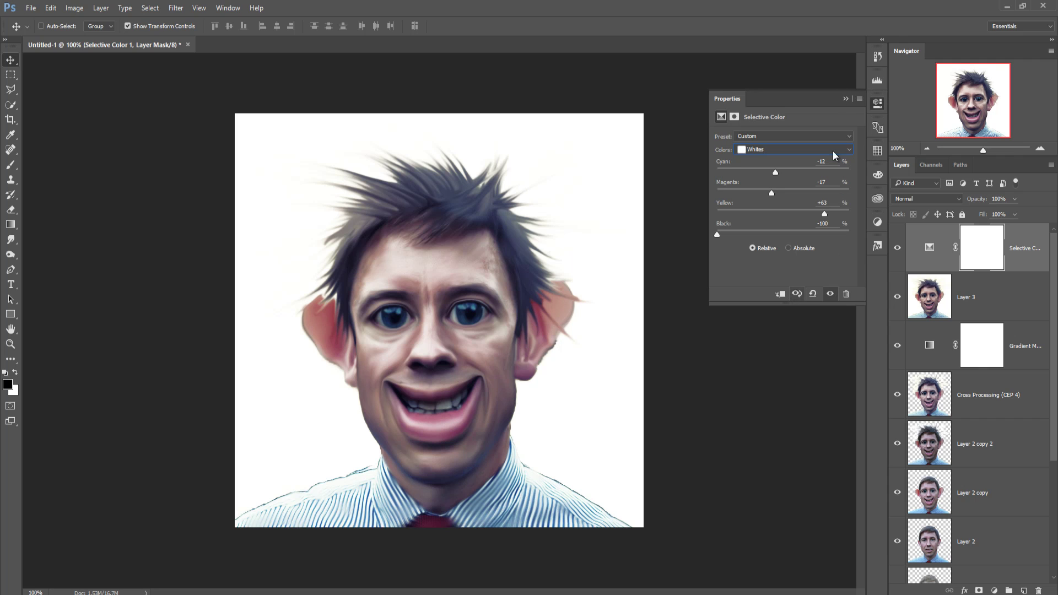
{"action": "left_click", "coordinate": [845, 100]}
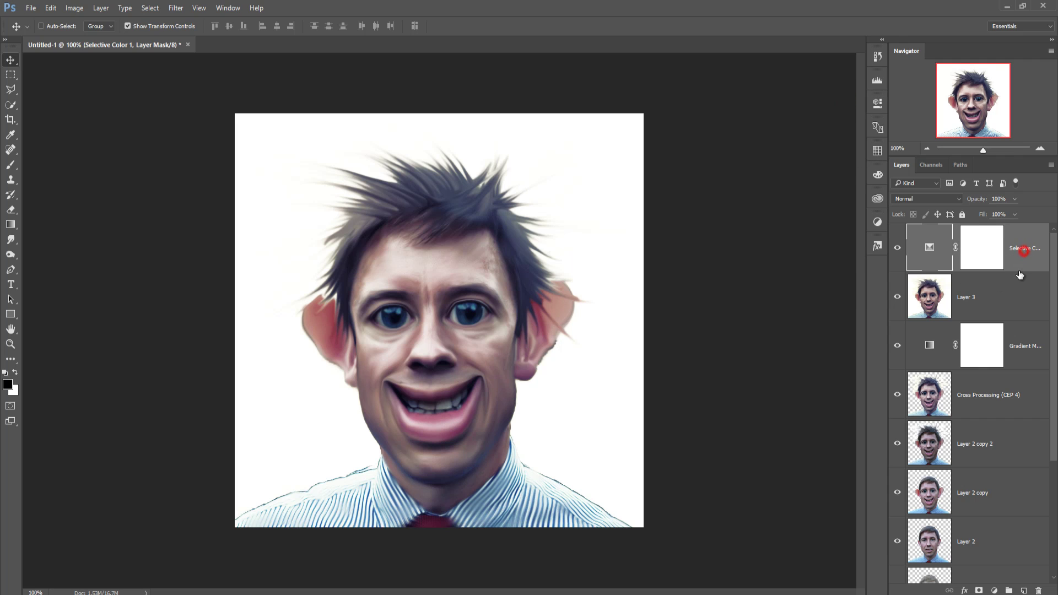
{"action": "left_click", "coordinate": [990, 296]}
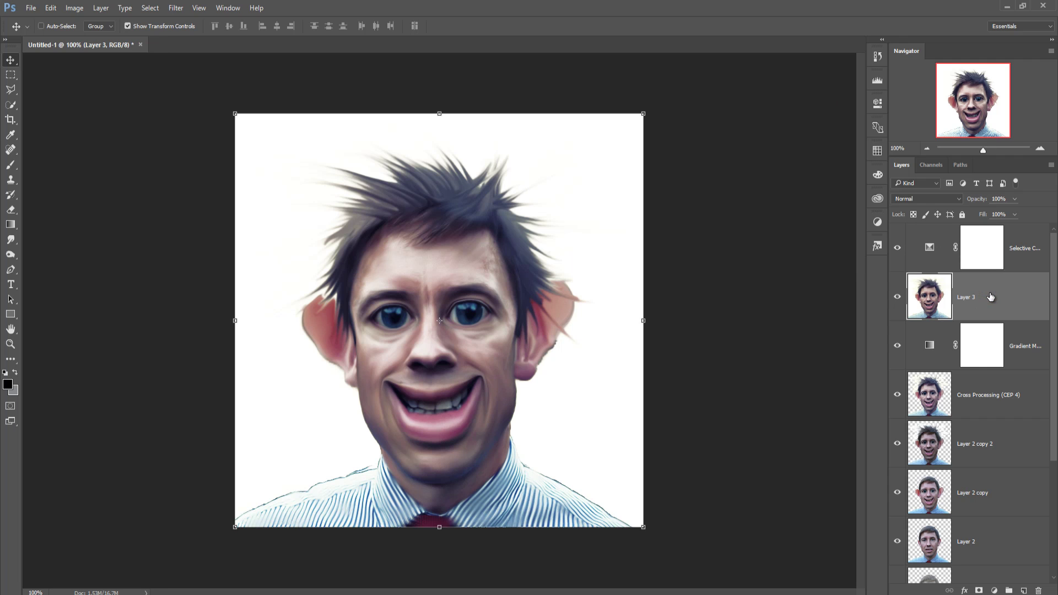
- Liquify Layer 3 with Forward Warp, pushing both shoulders and the left collar inward toward the neck
{"action": "left_click", "coordinate": [176, 10]}
{"action": "mouse_move", "coordinate": [188, 178]}
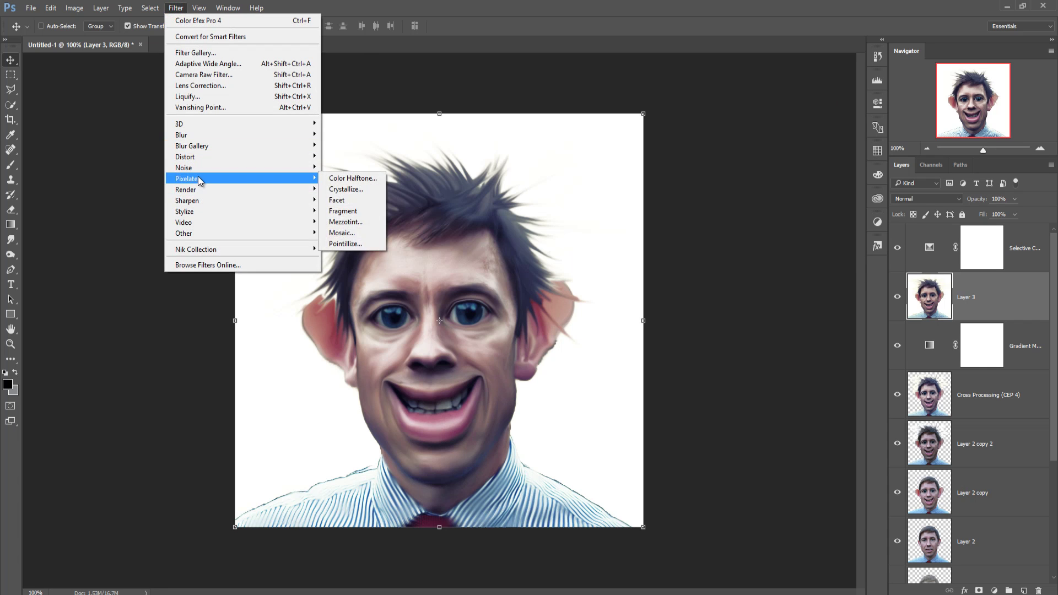
{"action": "left_click", "coordinate": [196, 98]}
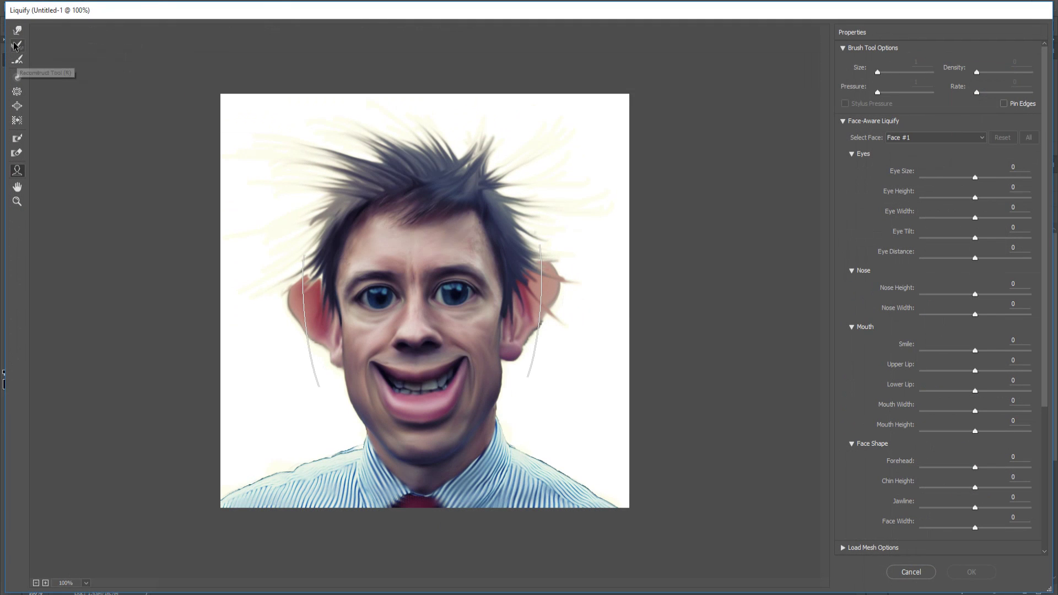
{"action": "left_click", "coordinate": [17, 32]}
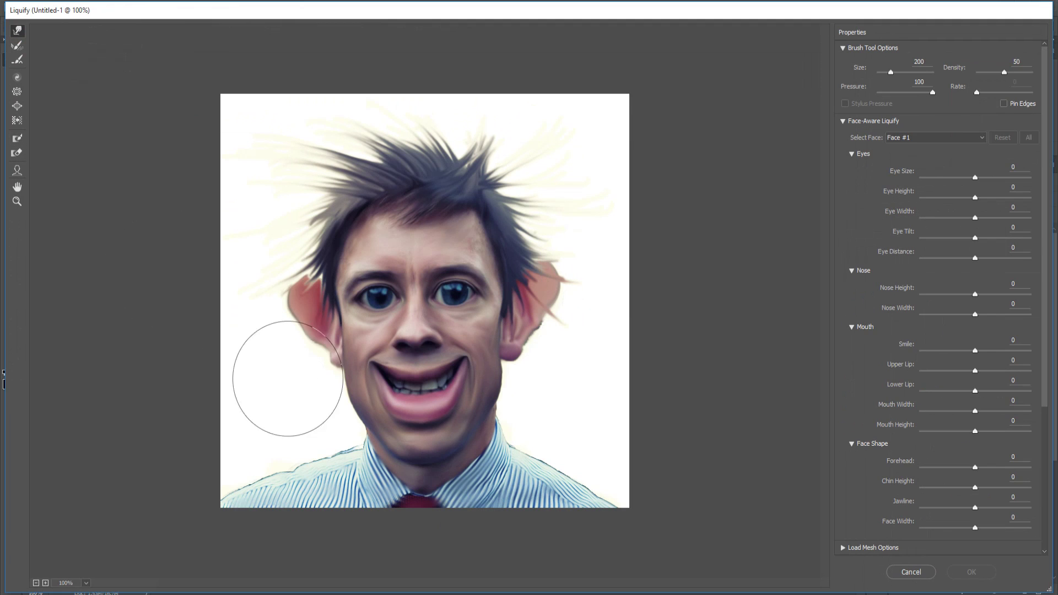
{"action": "mouse_move", "coordinate": [325, 528]}
{"action": "left_mouse_down"}
{"action": "mouse_move", "coordinate": [259, 524]}
{"action": "mouse_move", "coordinate": [283, 504]}
{"action": "mouse_move", "coordinate": [279, 524]}
{"action": "mouse_move", "coordinate": [302, 516]}
{"action": "mouse_move", "coordinate": [320, 539]}
{"action": "mouse_move", "coordinate": [315, 478]}
{"action": "mouse_move", "coordinate": [320, 507]}
{"action": "left_mouse_up"}
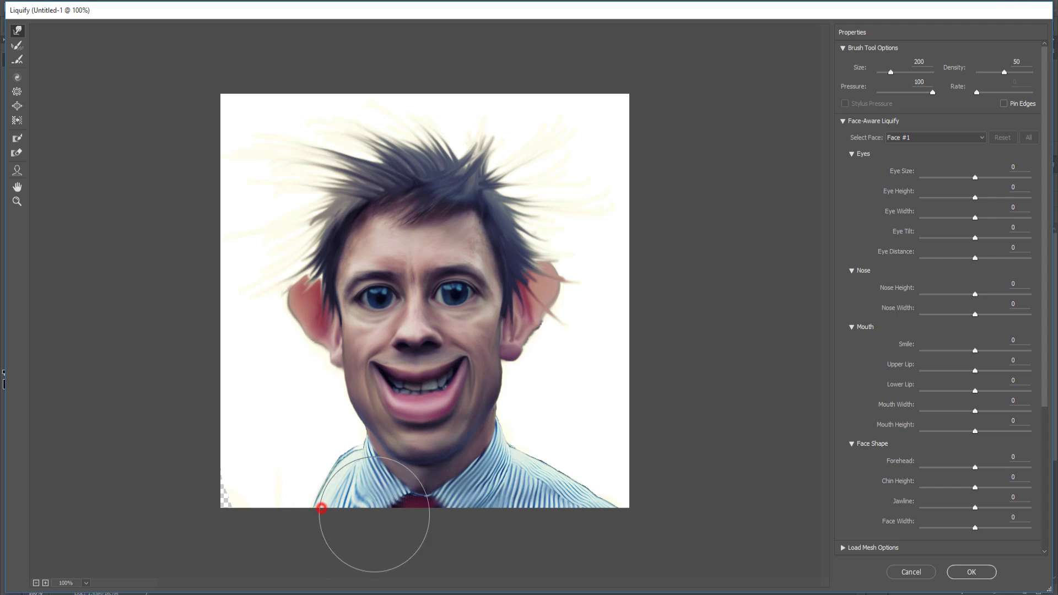
{"action": "mouse_move", "coordinate": [548, 511]}
{"action": "left_mouse_down"}
{"action": "mouse_move", "coordinate": [560, 498]}
{"action": "mouse_move", "coordinate": [525, 489]}
{"action": "mouse_move", "coordinate": [524, 532]}
{"action": "mouse_move", "coordinate": [481, 528]}
{"action": "left_mouse_up"}
{"action": "mouse_move", "coordinate": [307, 508]}
{"action": "left_mouse_down"}
{"action": "mouse_move", "coordinate": [289, 496]}
{"action": "mouse_move", "coordinate": [314, 455]}
{"action": "left_mouse_up"}
{"action": "left_click_drag", "start_coordinate": [312, 456], "coordinate": [322, 482]}
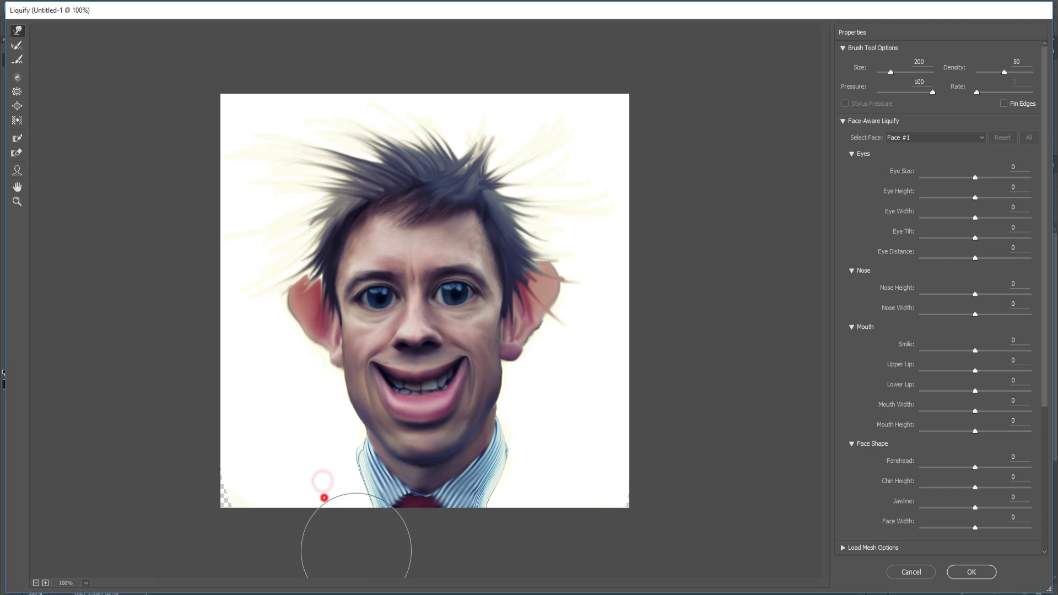
{"action": "mouse_move", "coordinate": [323, 482]}
{"action": "left_mouse_down"}
{"action": "mouse_move", "coordinate": [345, 520]}
{"action": "mouse_move", "coordinate": [353, 491]}
{"action": "left_mouse_up"}
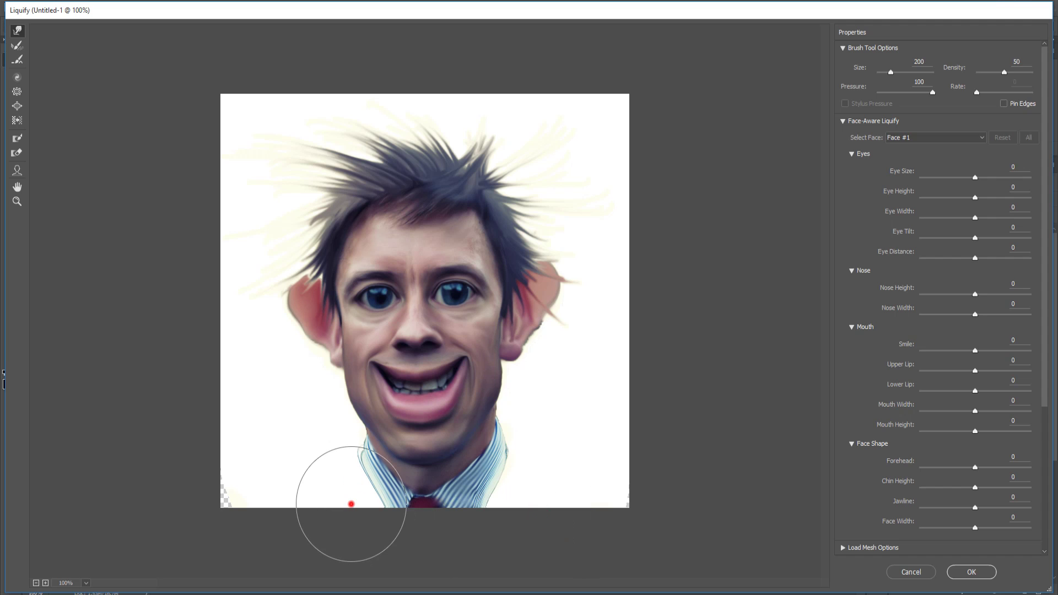
{"action": "left_click_drag", "start_coordinate": [353, 491], "coordinate": [342, 504]}
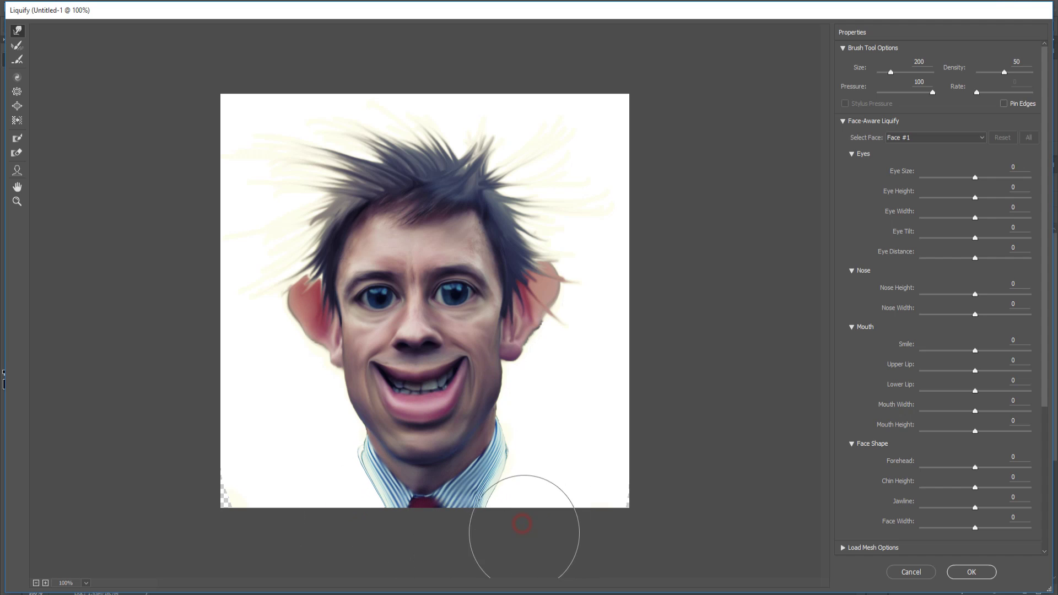
{"action": "left_click", "coordinate": [972, 572]}
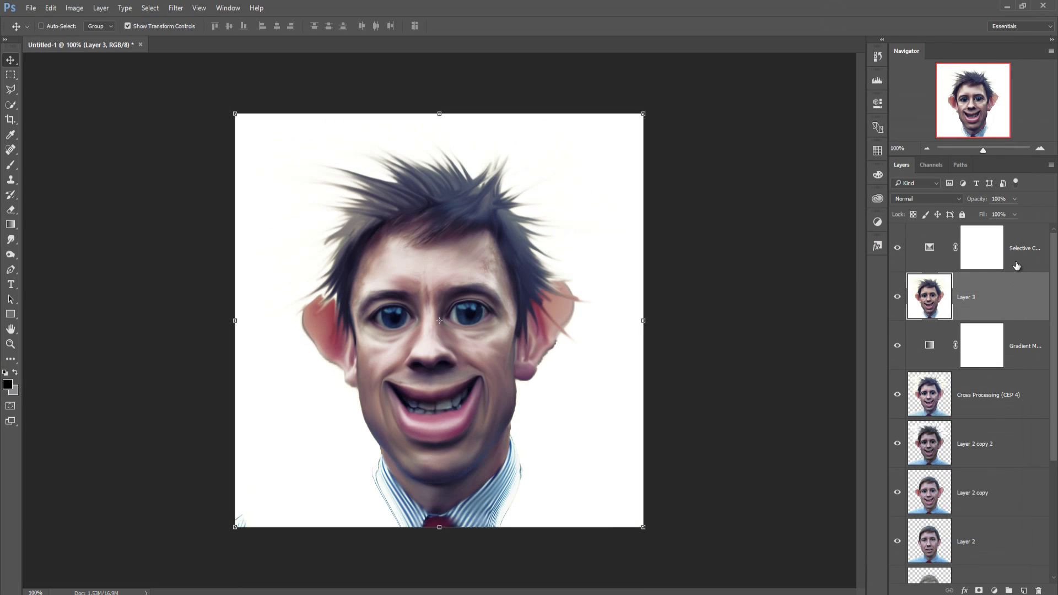
- Add a new empty layer above the Gradient Map layer
{"action": "left_click", "coordinate": [1027, 348]}
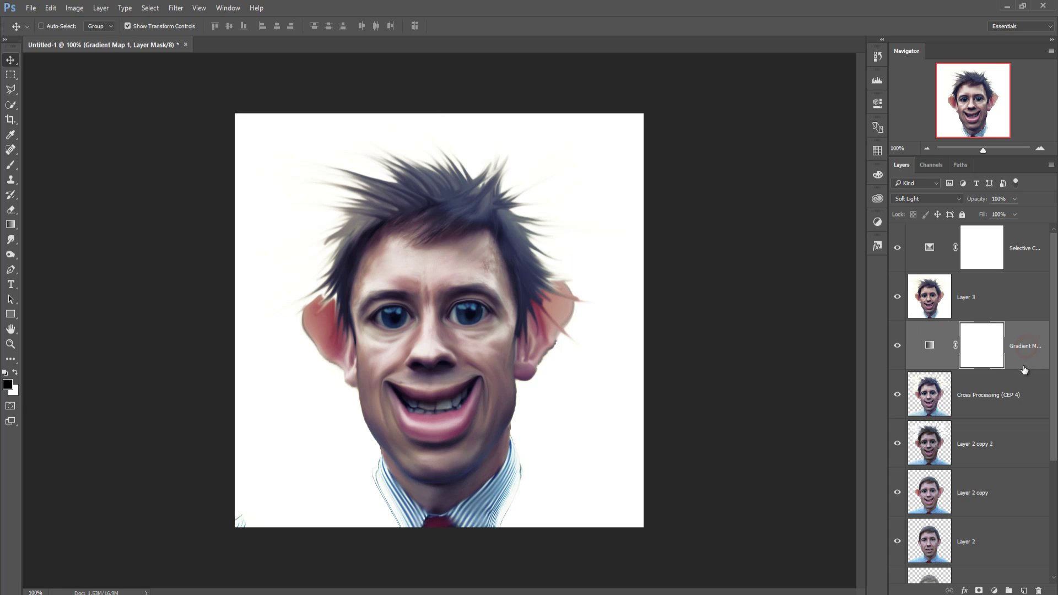
{"action": "left_click", "coordinate": [1024, 591]}
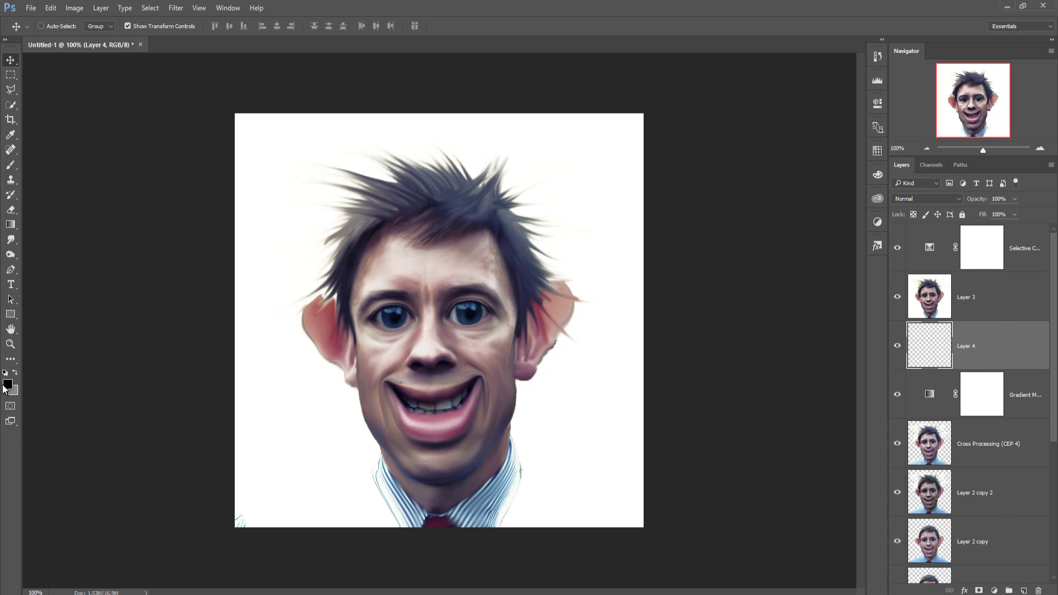
{"action": "left_click", "coordinate": [7, 385]}
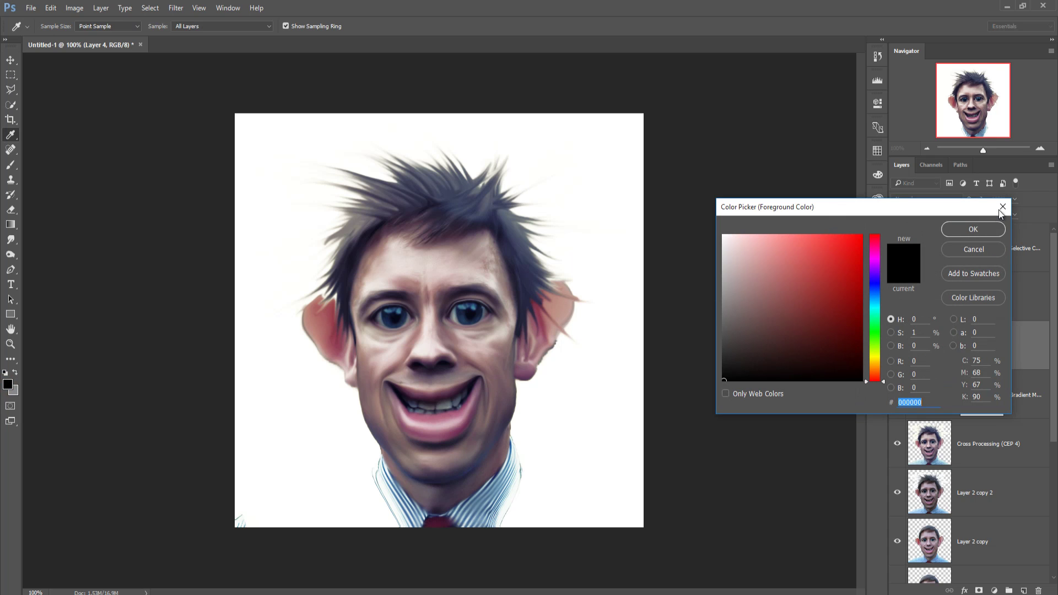
{"action": "left_click", "coordinate": [1002, 212]}
- Add a Solid Color fill layer using white sampled from the canvas background
{"action": "left_click", "coordinate": [995, 591]}
{"action": "left_click", "coordinate": [992, 338]}
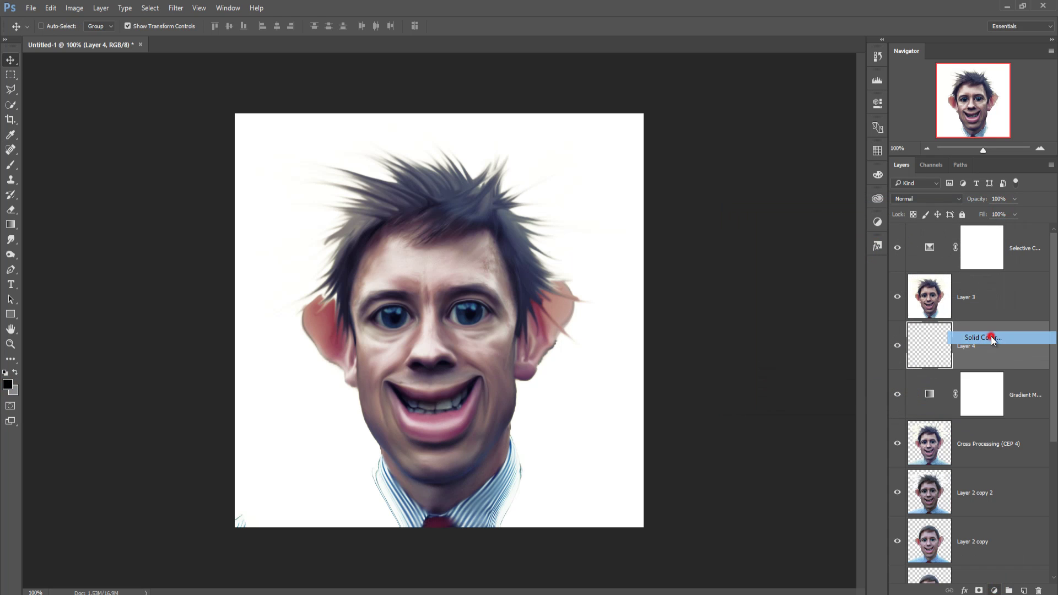
{"action": "left_click", "coordinate": [612, 263]}
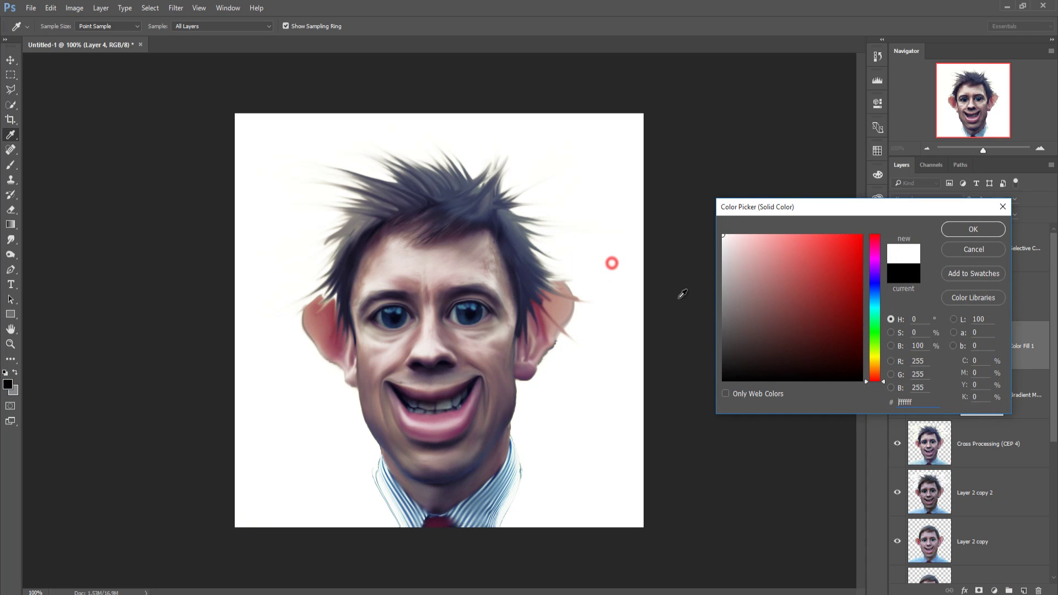
{"action": "left_click", "coordinate": [955, 229]}
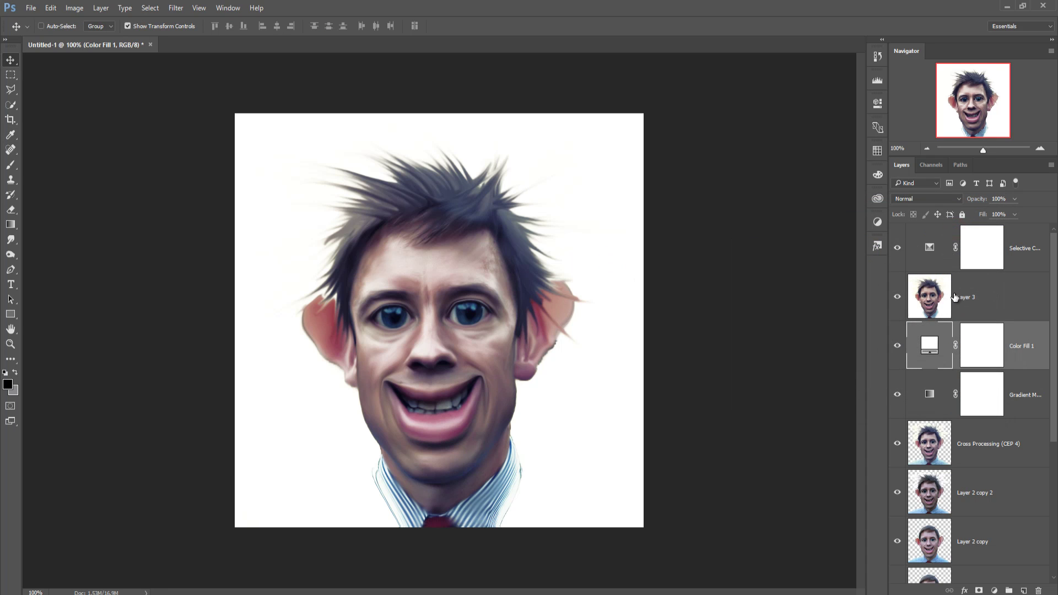